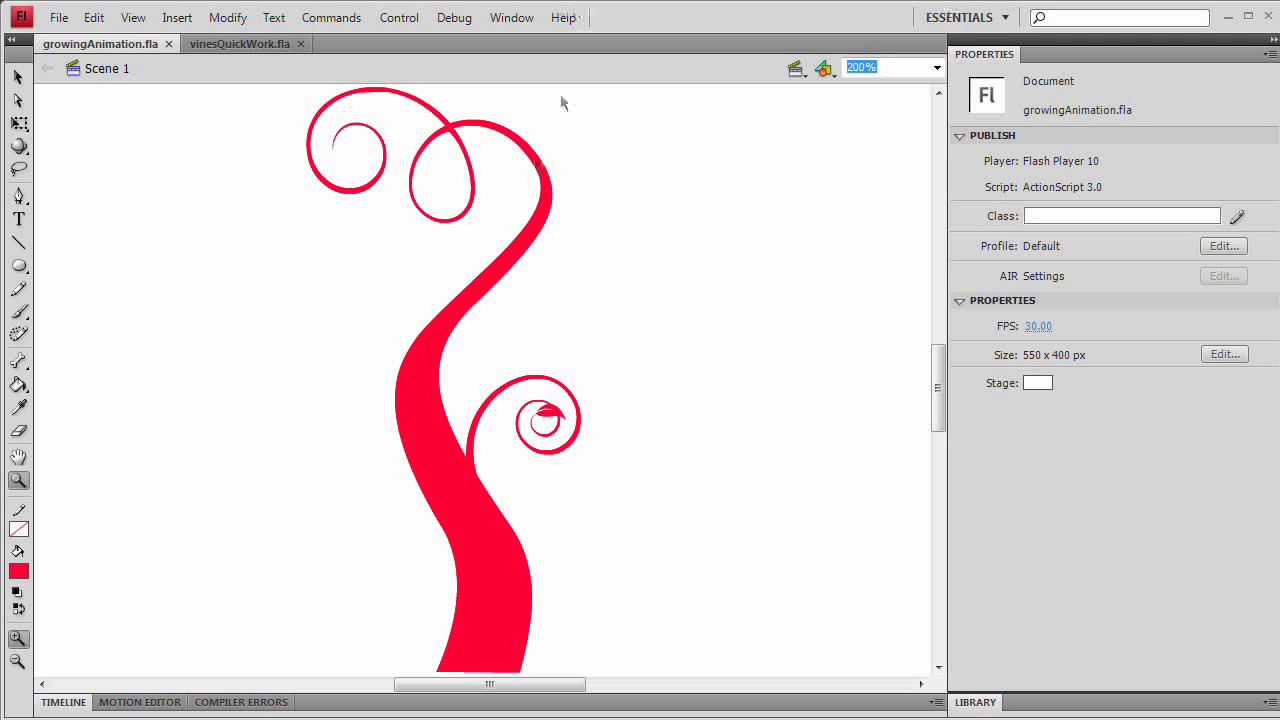
Test-play the vinesQuickWork.fla movie, then close its player window
click(245, 44)
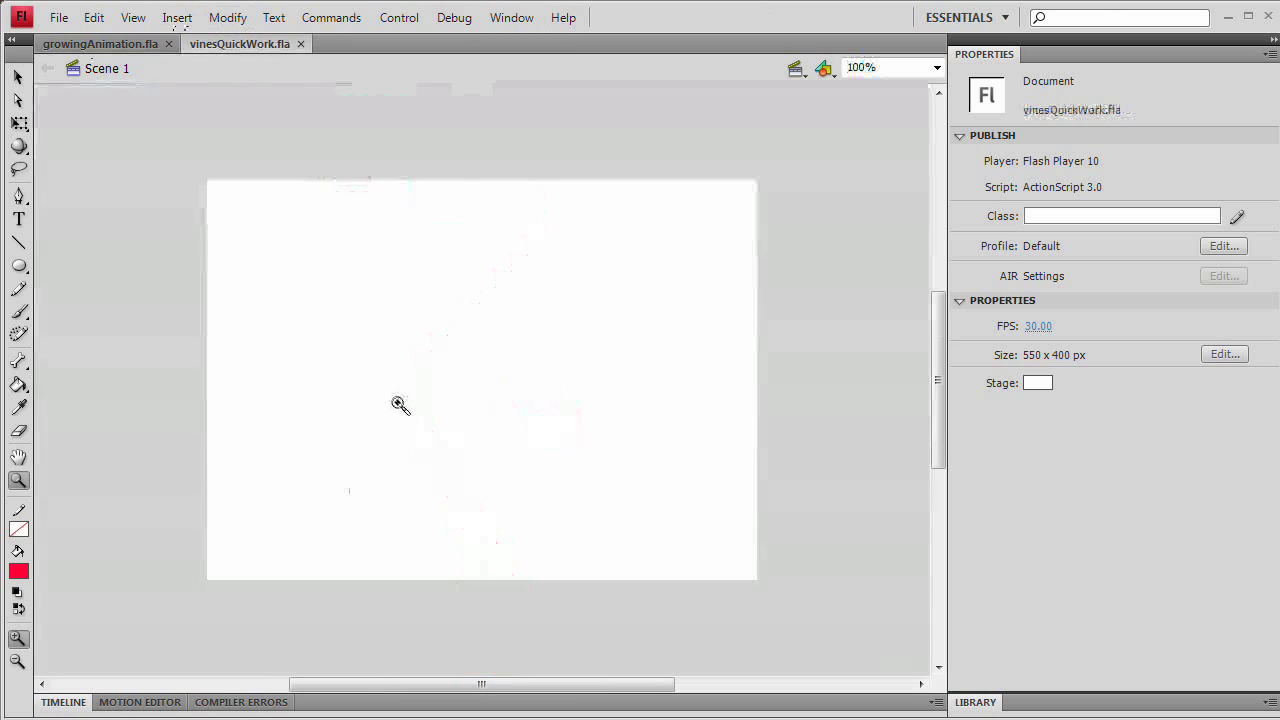
key(ctrl+Return)
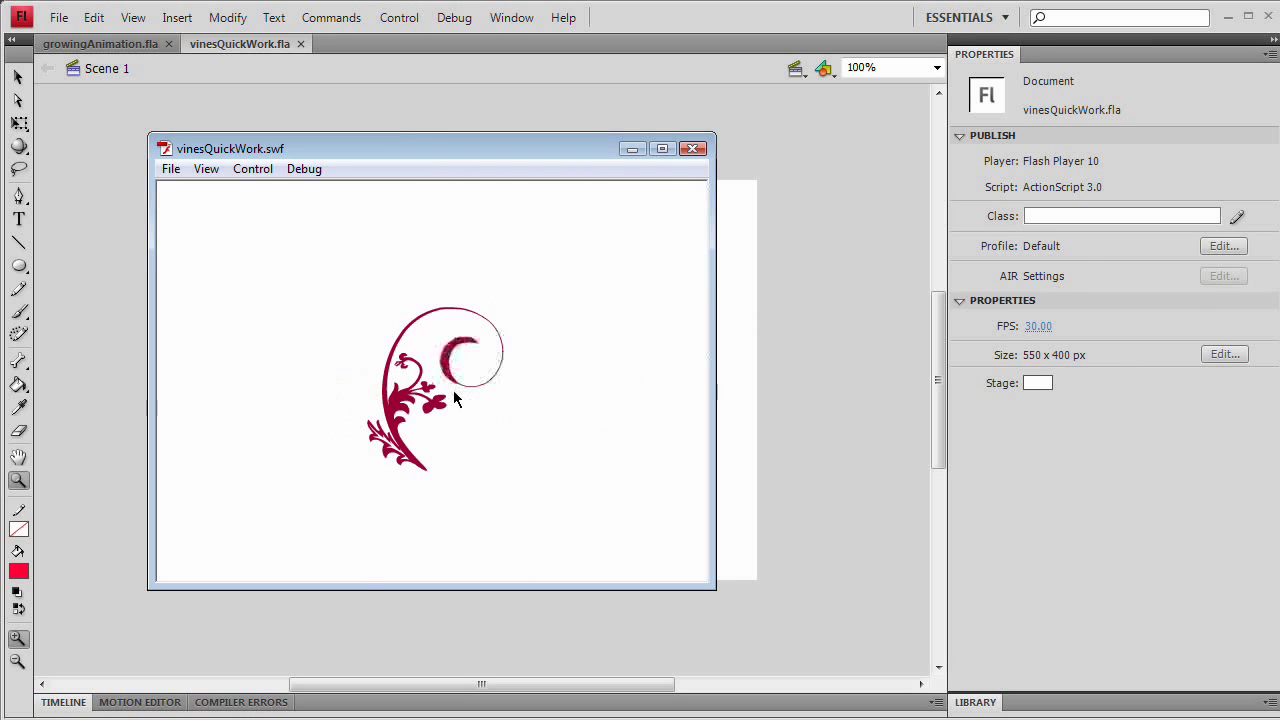
click(693, 149)
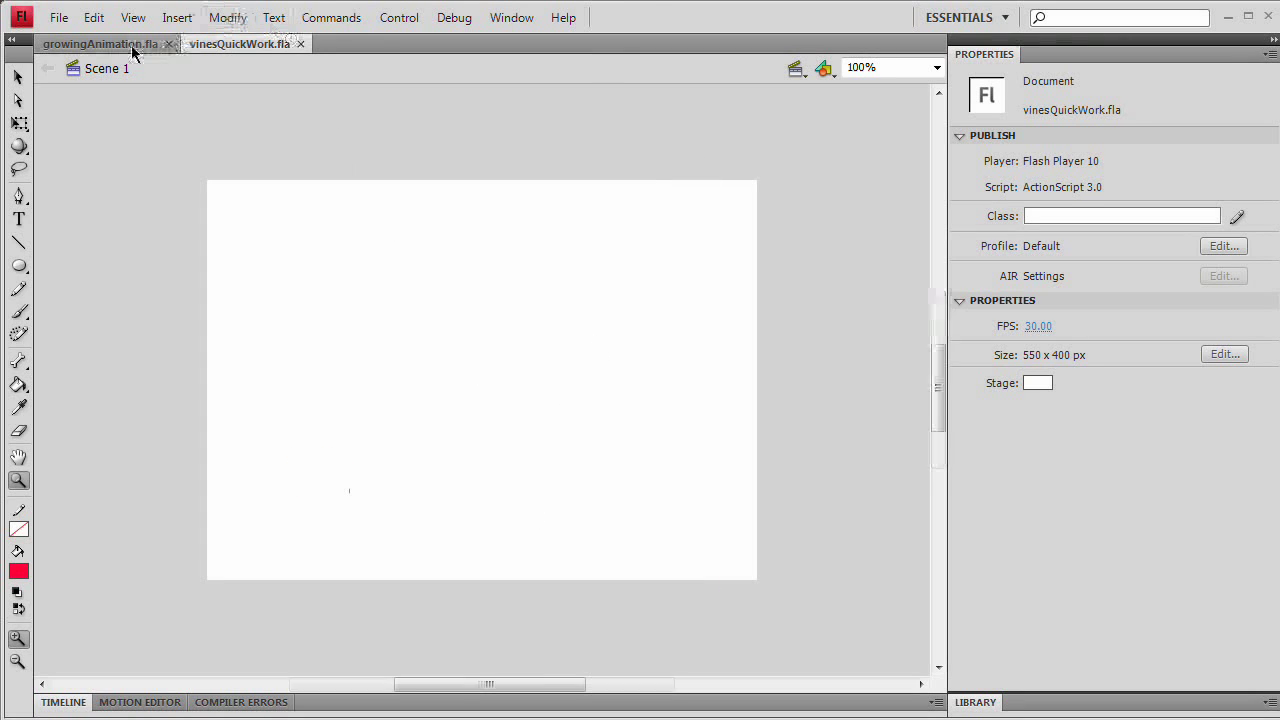
Test-play the growingAnimation.fla movie, then close both the growingAnimation and vinesQuickWork documents
click(100, 44)
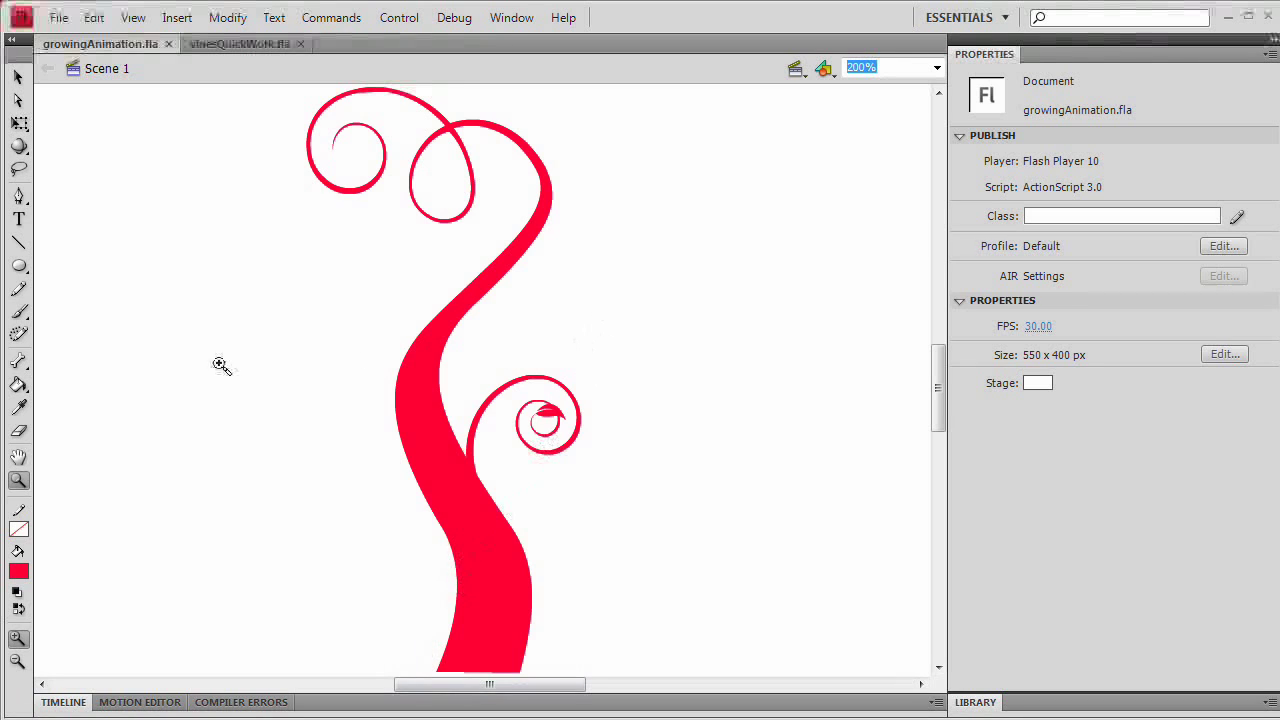
click(18, 77)
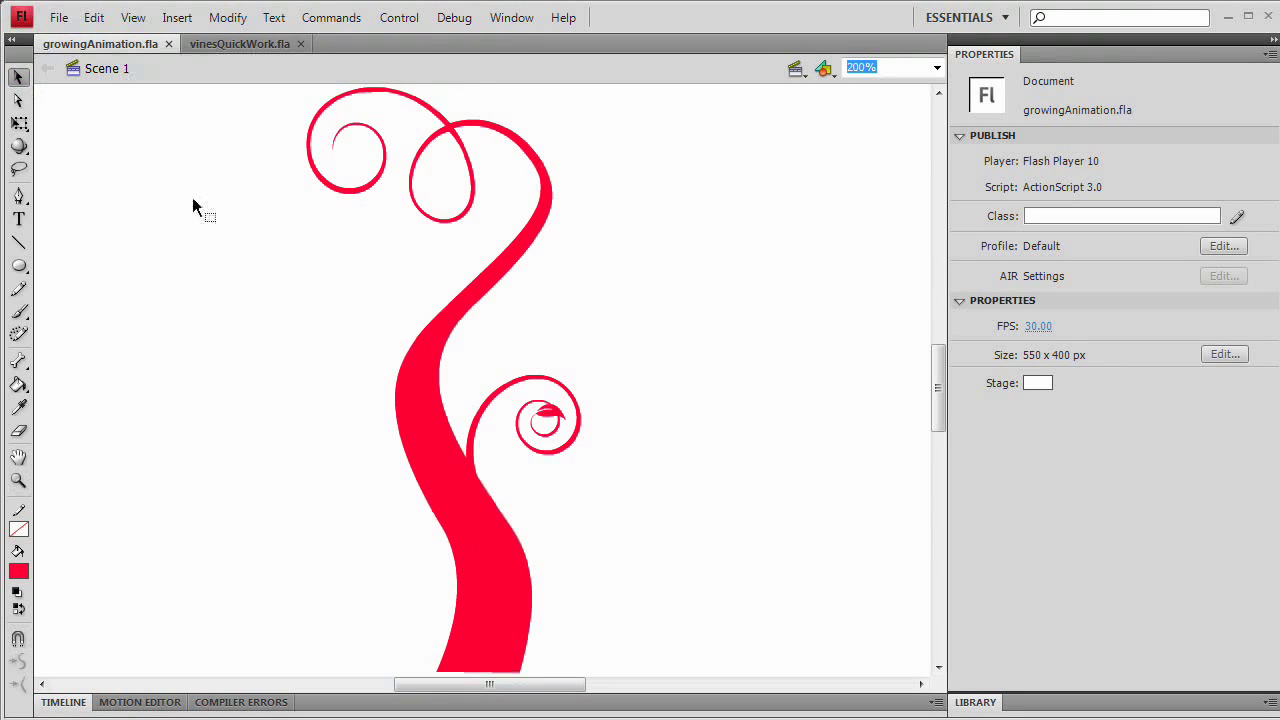
key(ctrl+Return)
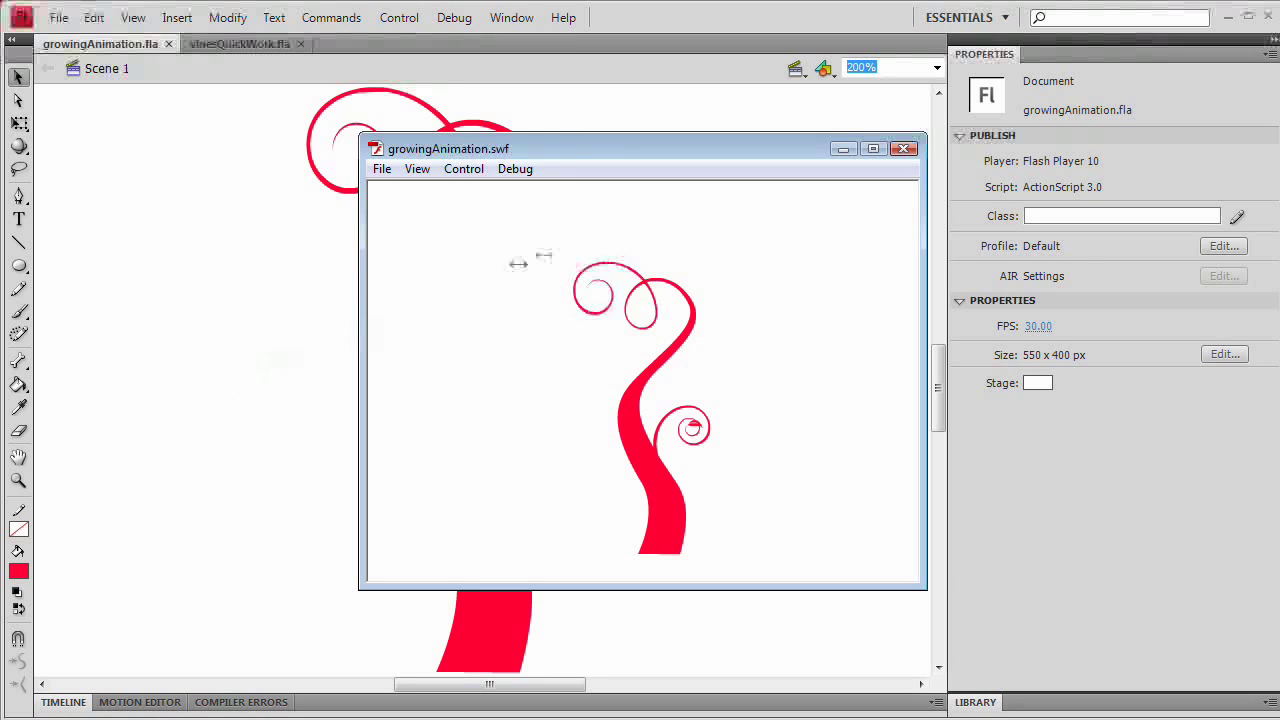
click(904, 148)
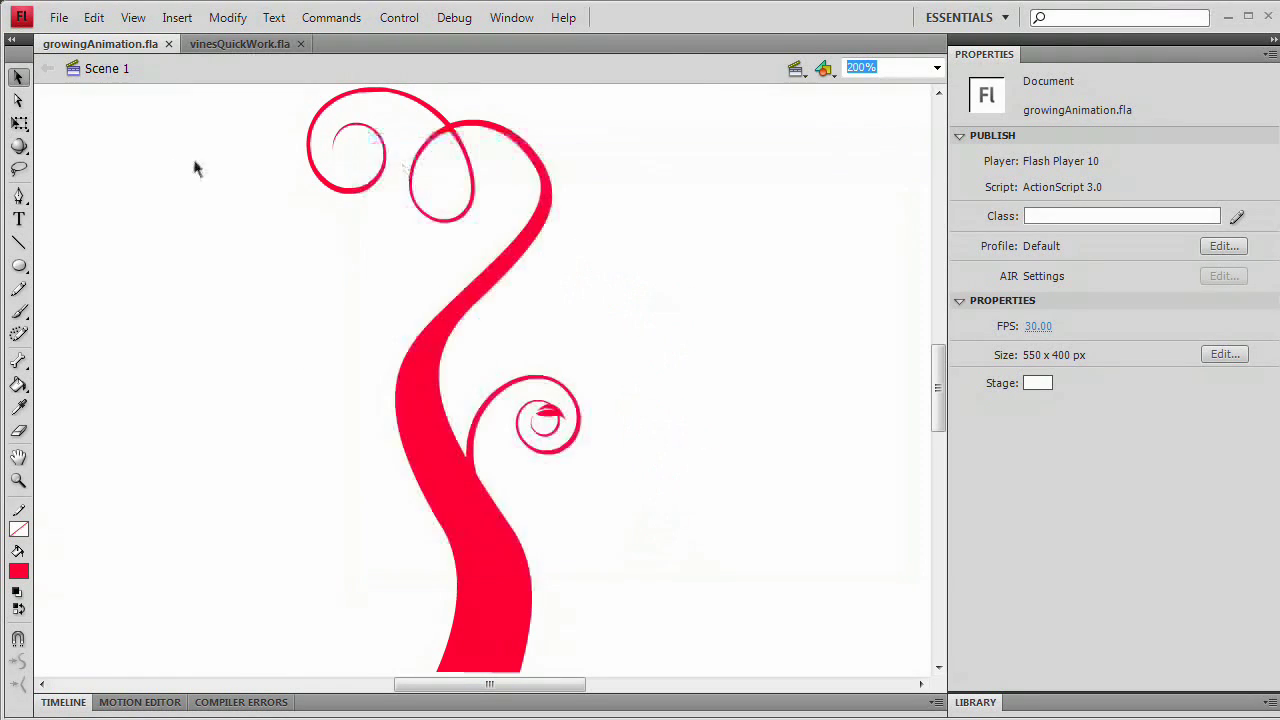
click(168, 44)
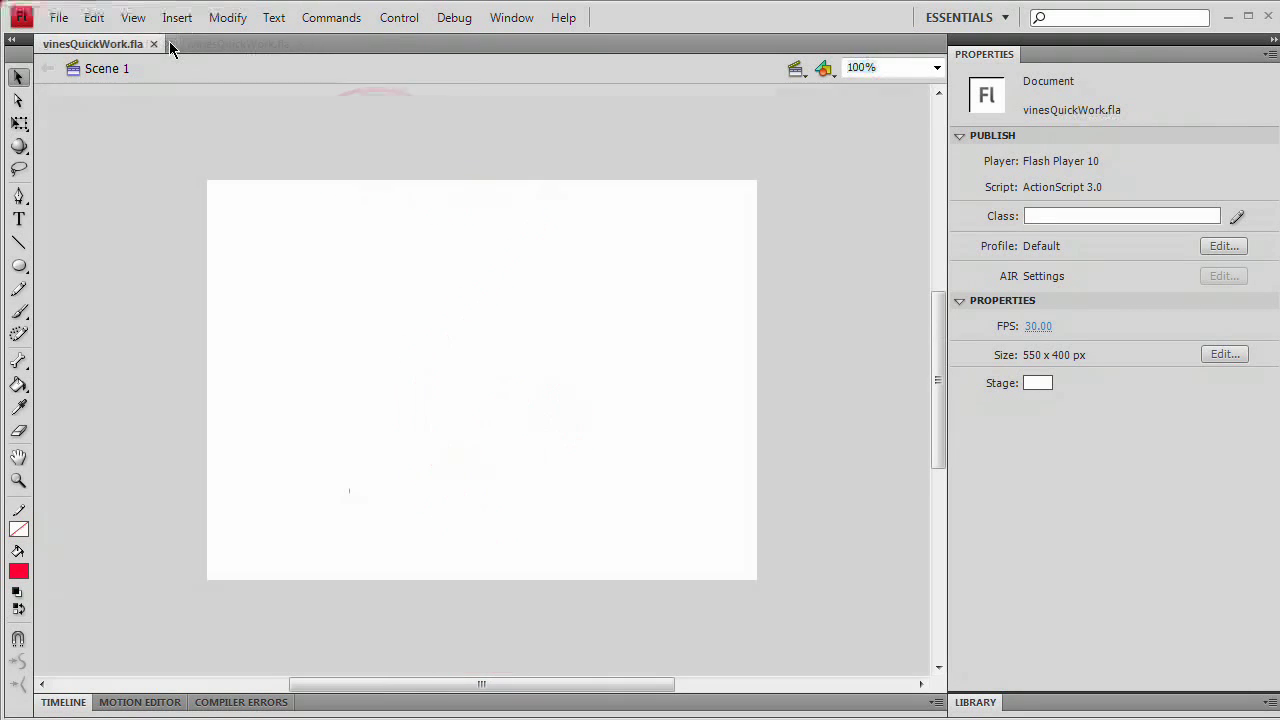
click(154, 45)
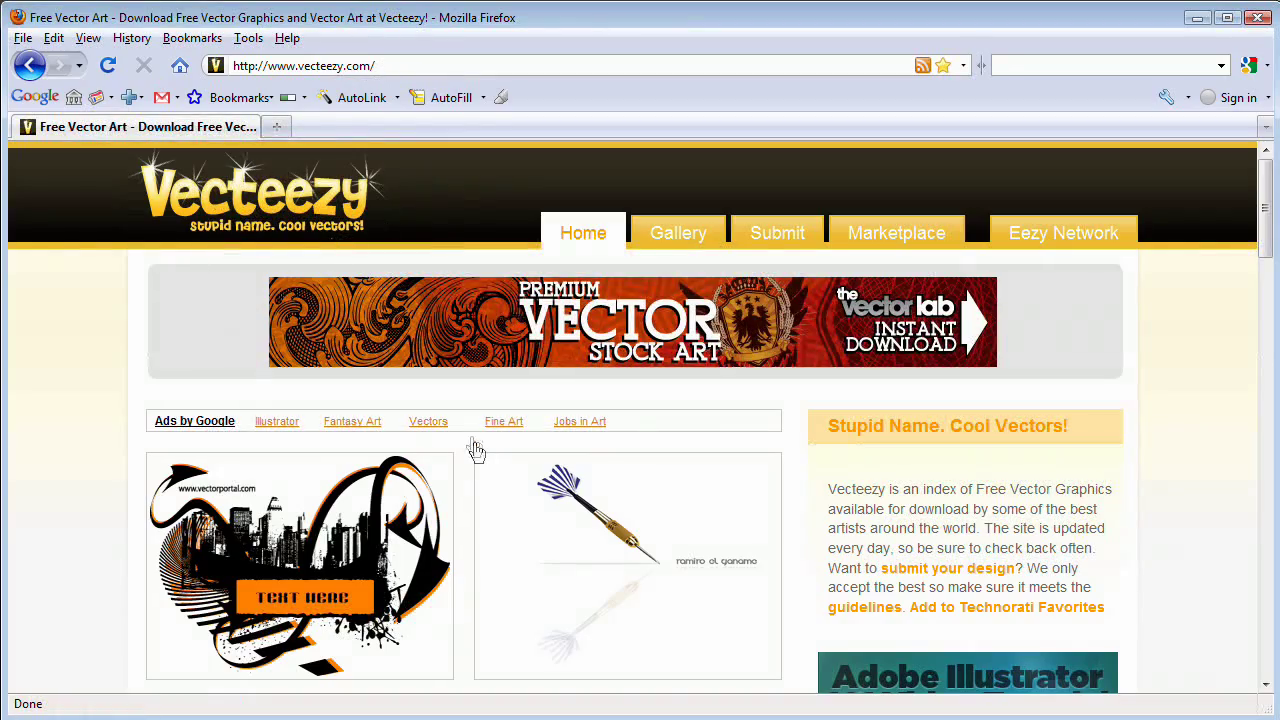
scroll(463, 429, down, 10)
scroll(463, 429, down, 4)
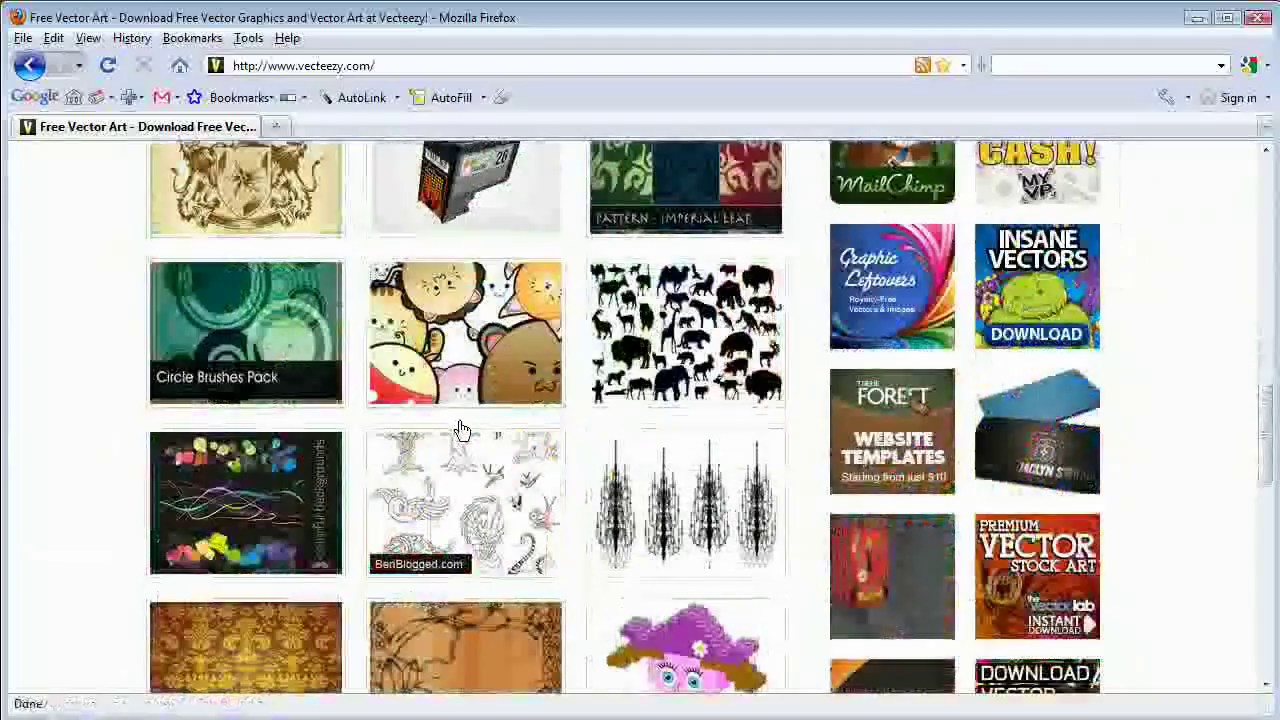
scroll(463, 429, up, 10)
scroll(463, 429, up, 1)
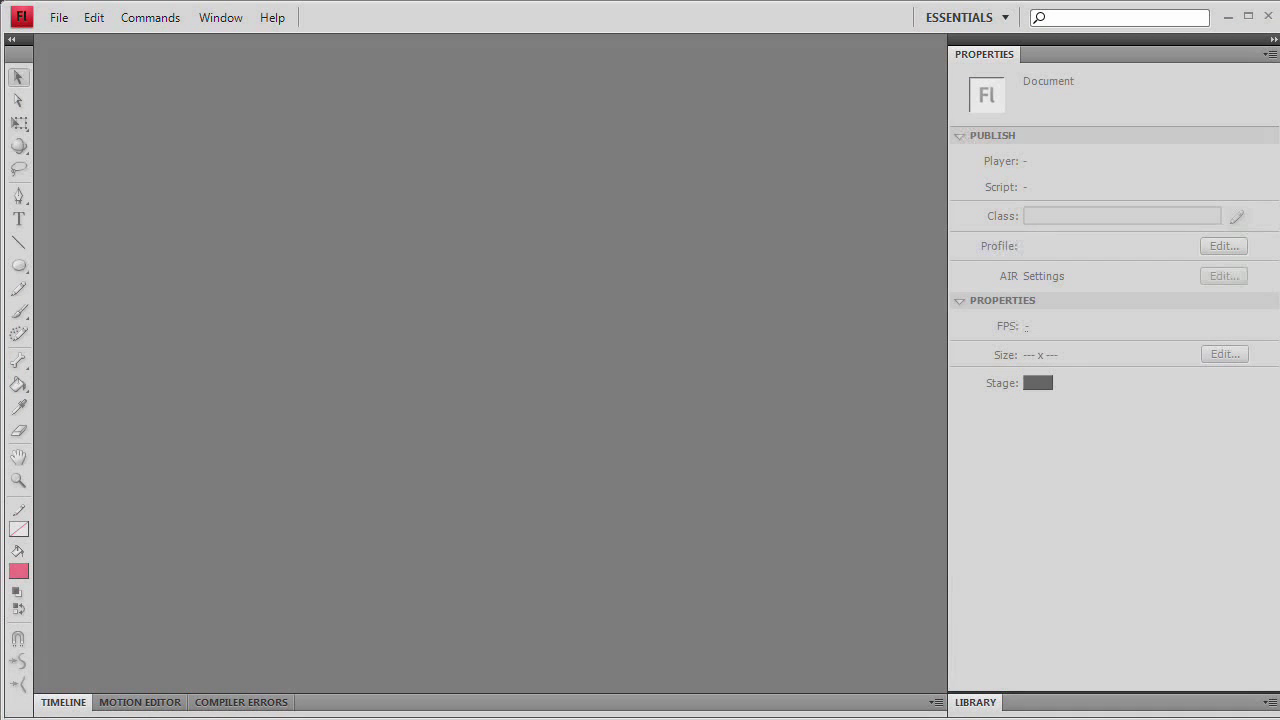
Create a new Flash File (ActionScript 3.0) document, 550 x 400 px, at 30 fps
click(60, 18)
click(86, 43)
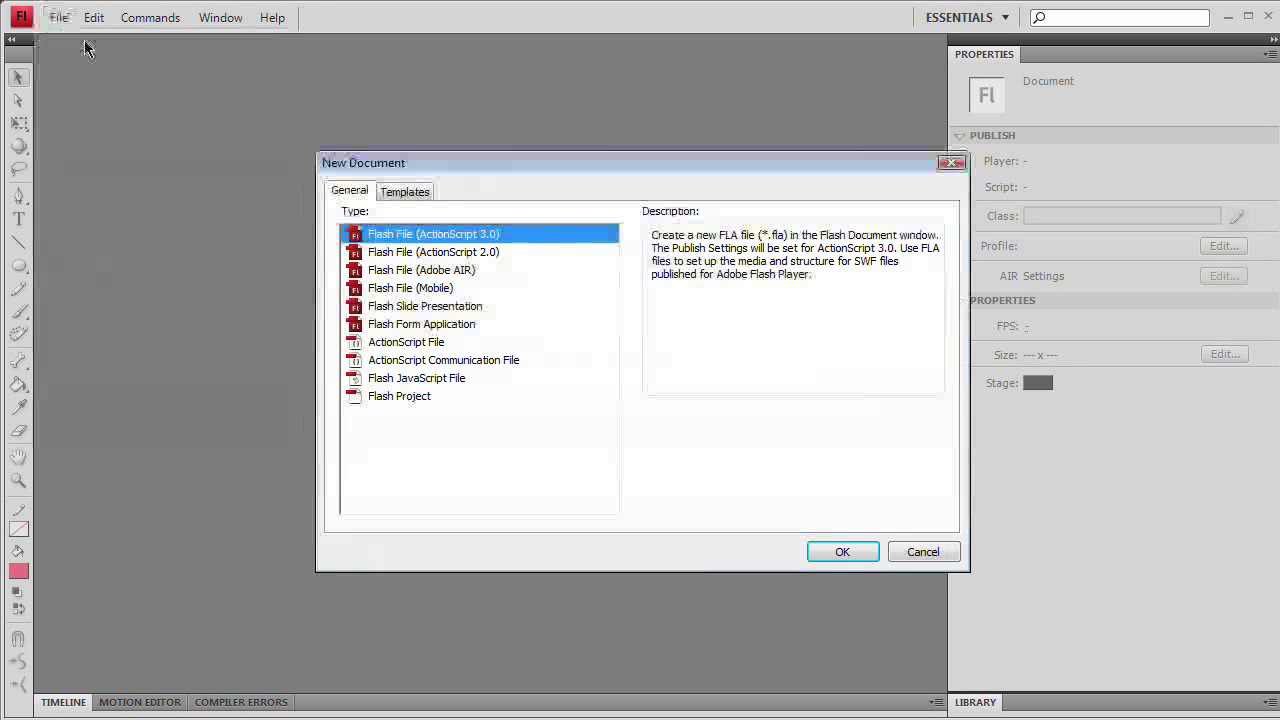
drag(500, 157, 399, 136)
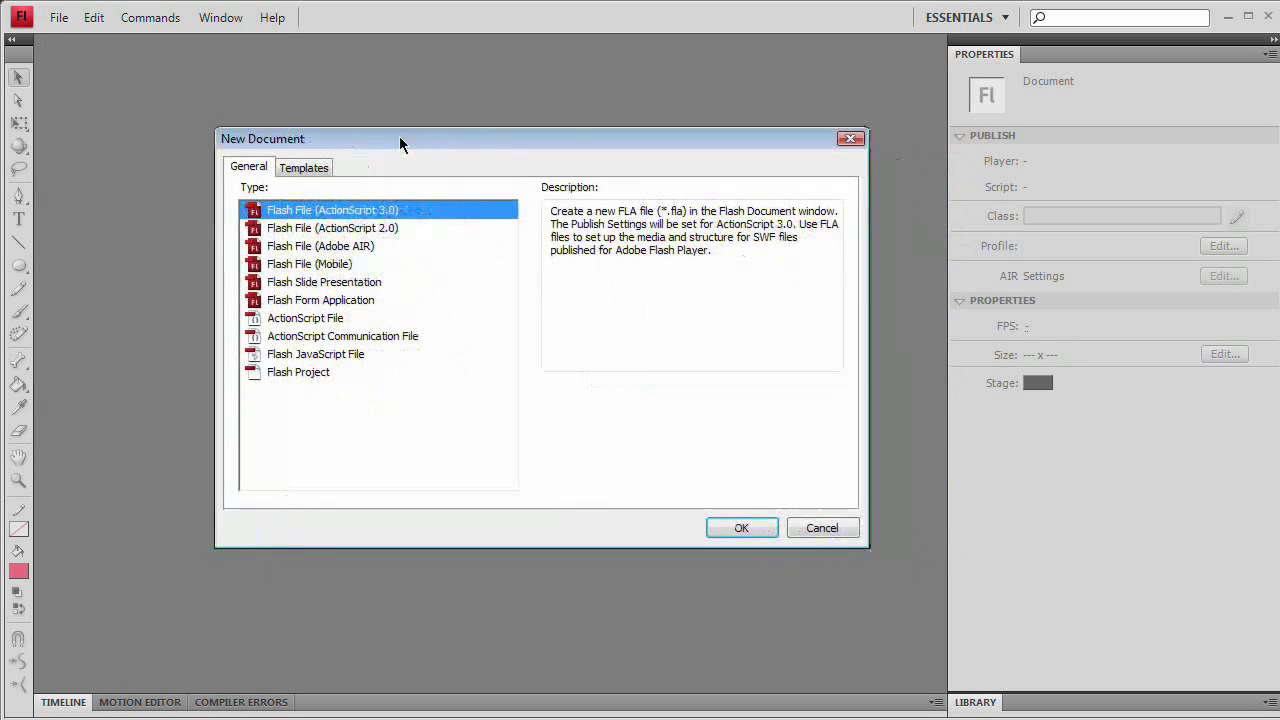
click(741, 529)
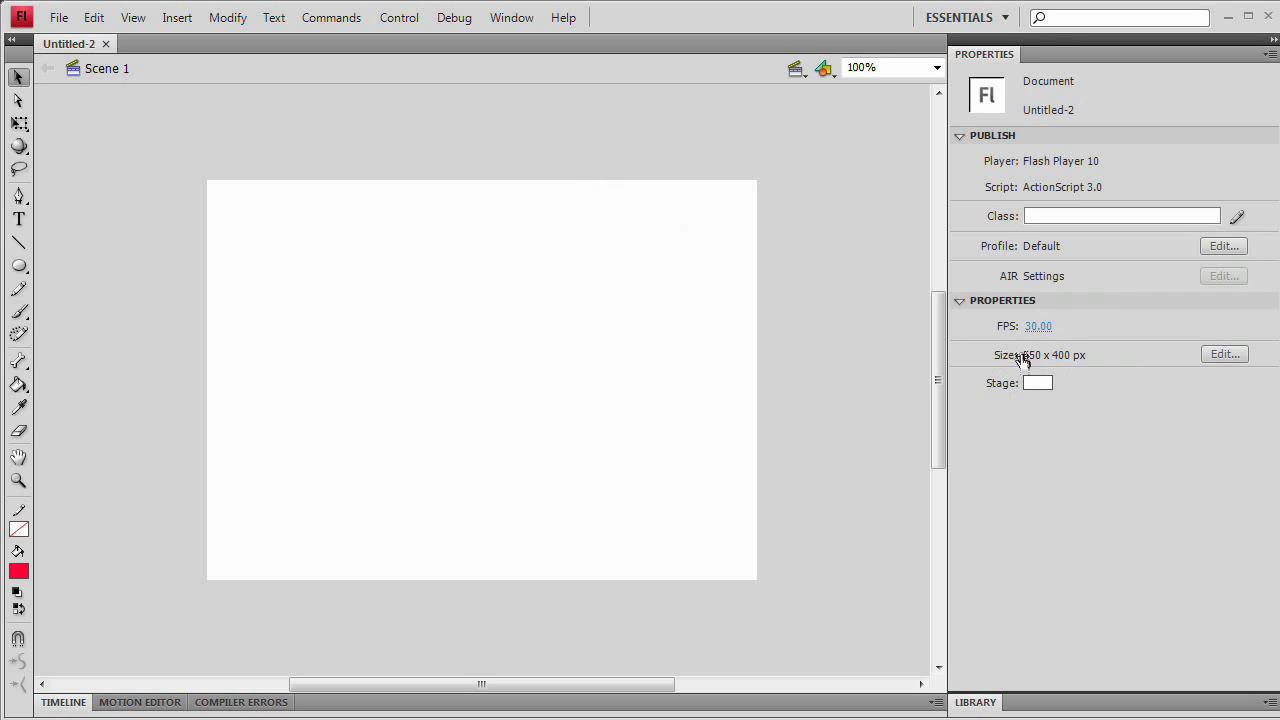
mouse_move(1045, 330)
mouse_down()
mouse_move(1037, 323)
mouse_move(1066, 294)
mouse_move(1085, 336)
mouse_move(1023, 354)
mouse_move(1043, 329)
mouse_move(1043, 354)
mouse_move(1040, 326)
mouse_up()
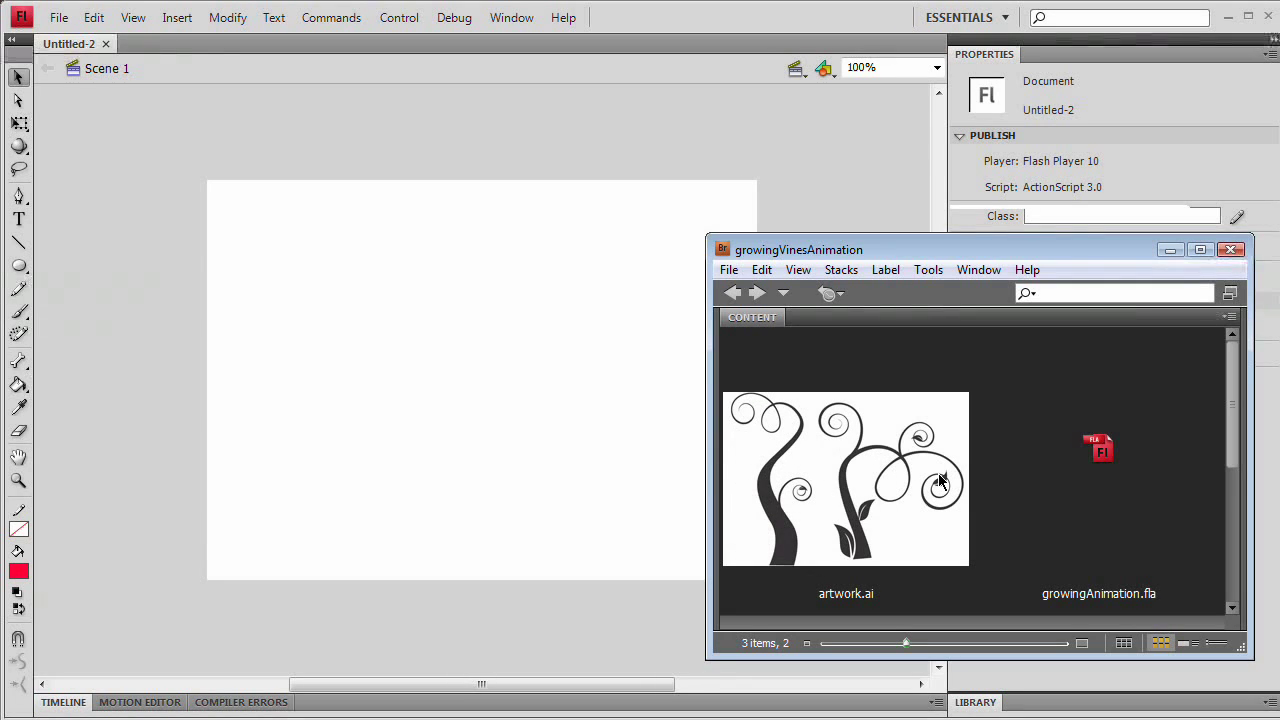
Select artwork.ai in Bridge to place it in Flash, and dismiss the first import options
click(858, 440)
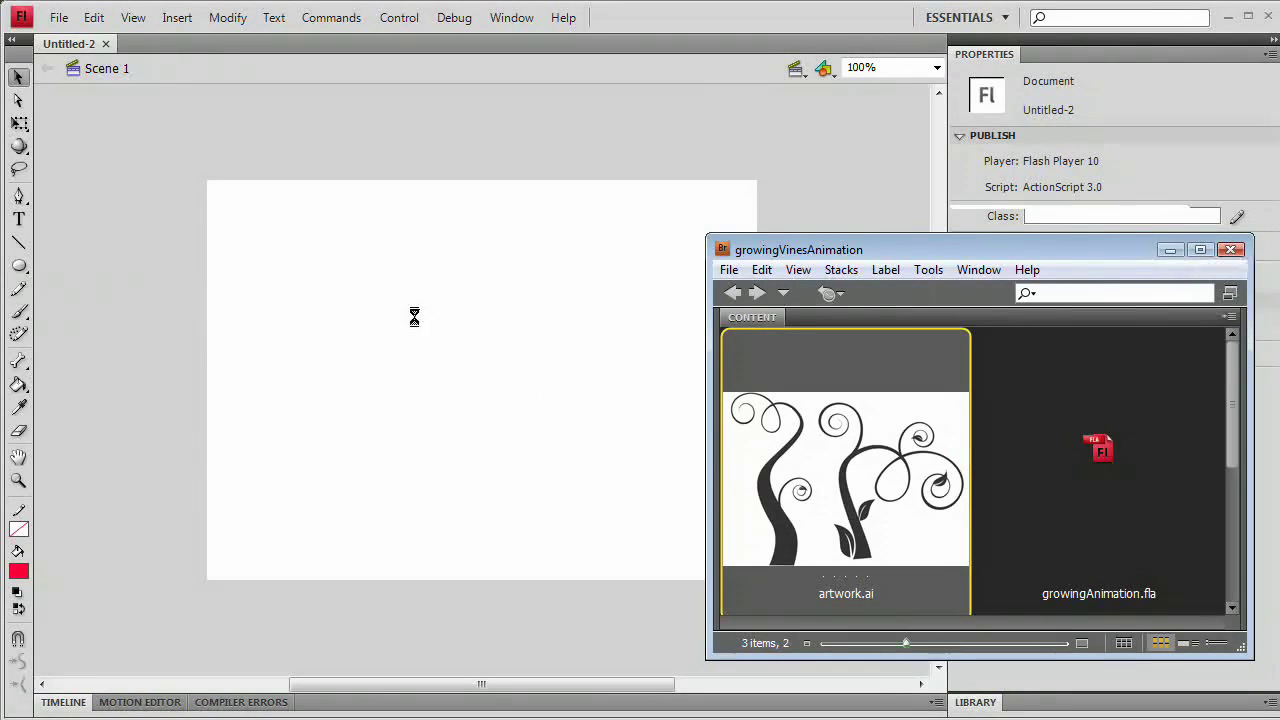
drag(925, 253, 1275, 375)
click(755, 422)
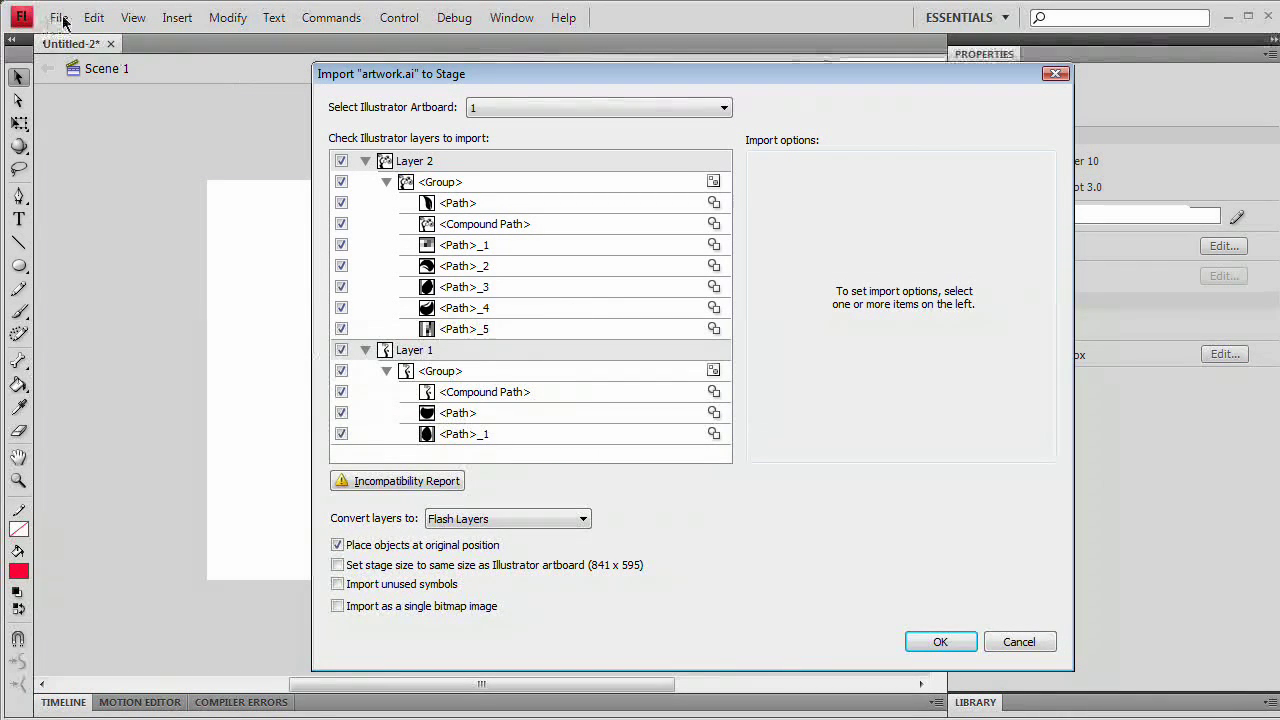
click(1018, 642)
Import artwork.ai to the stage through the File > Import menu, bringing up its import options
click(60, 18)
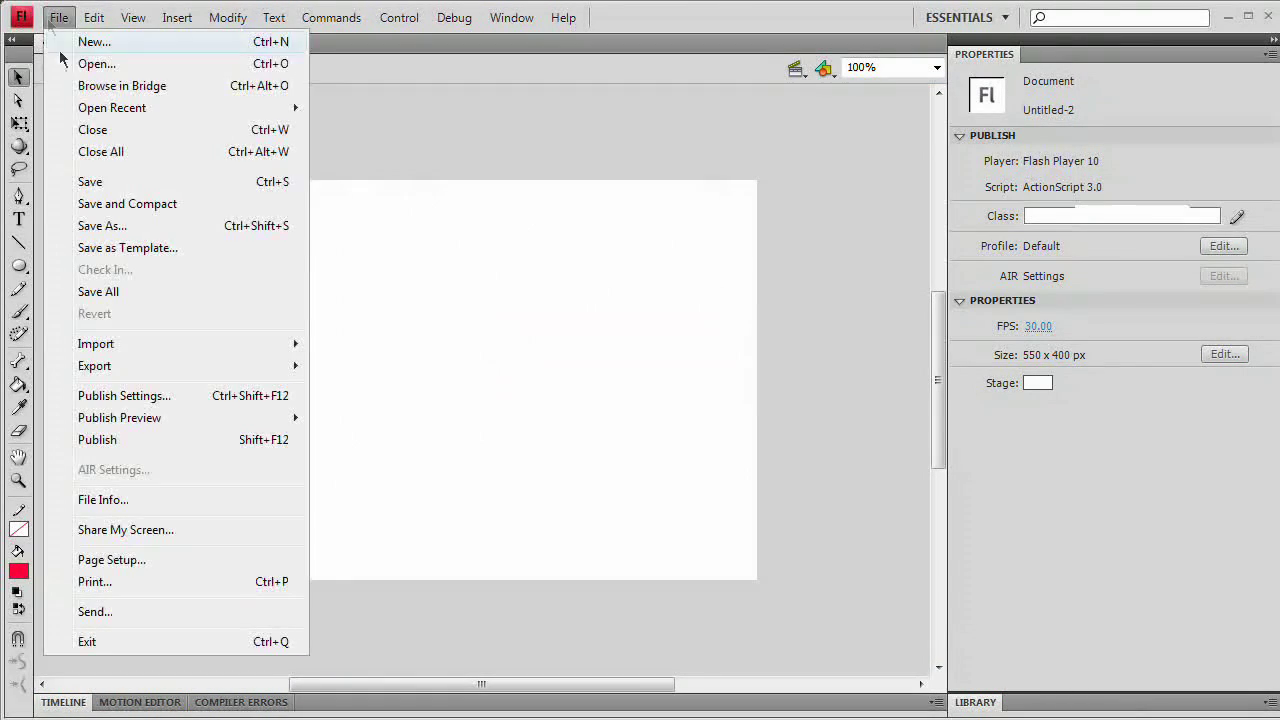
mouse_move(182, 350)
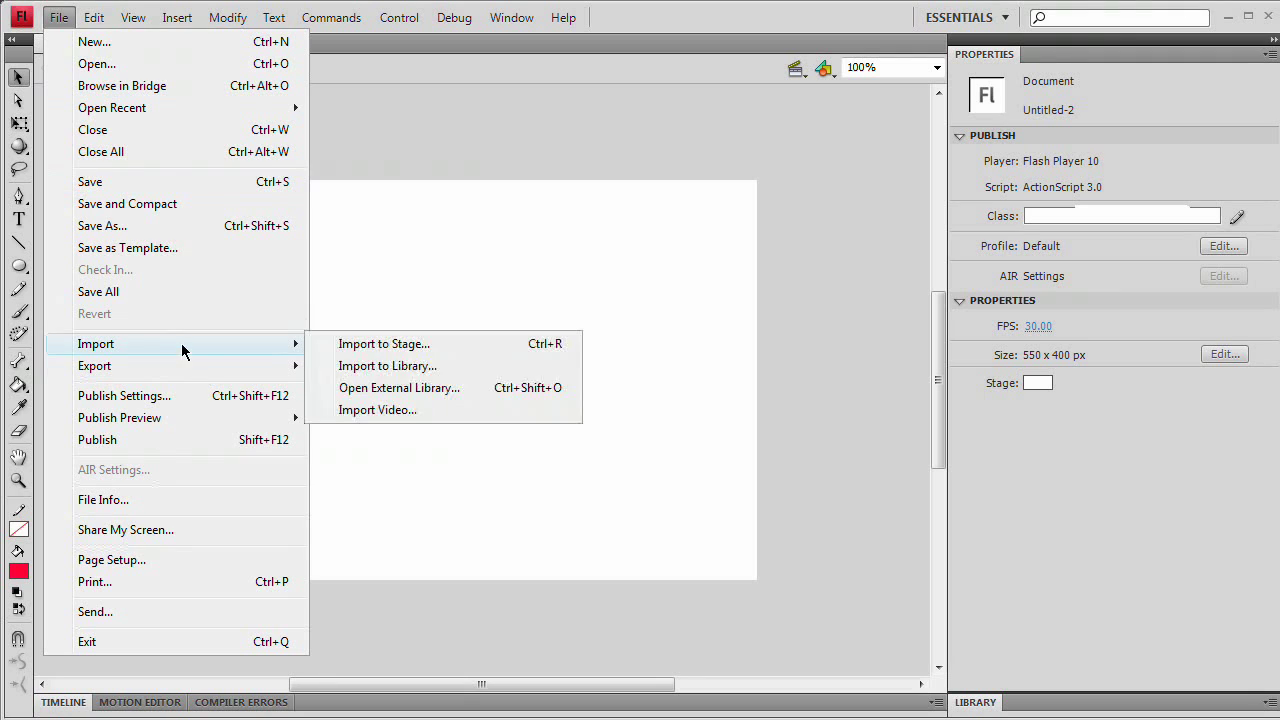
click(420, 345)
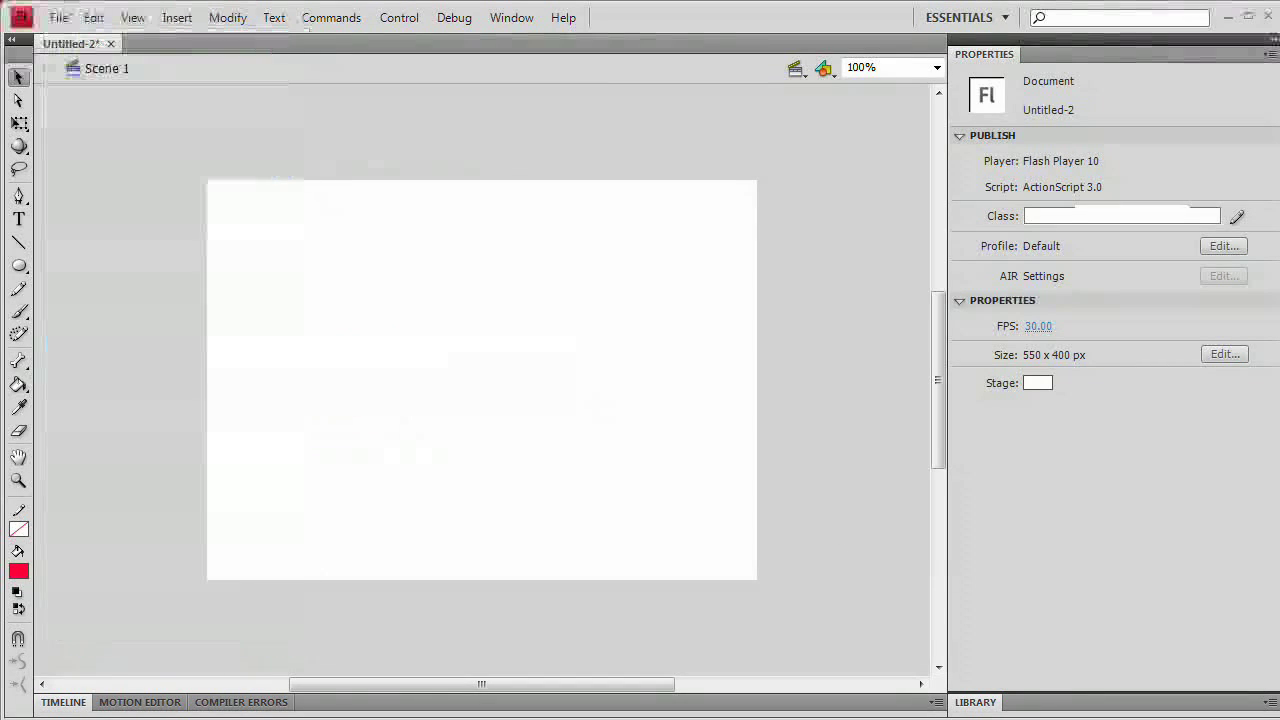
drag(1279, 690, 926, 223)
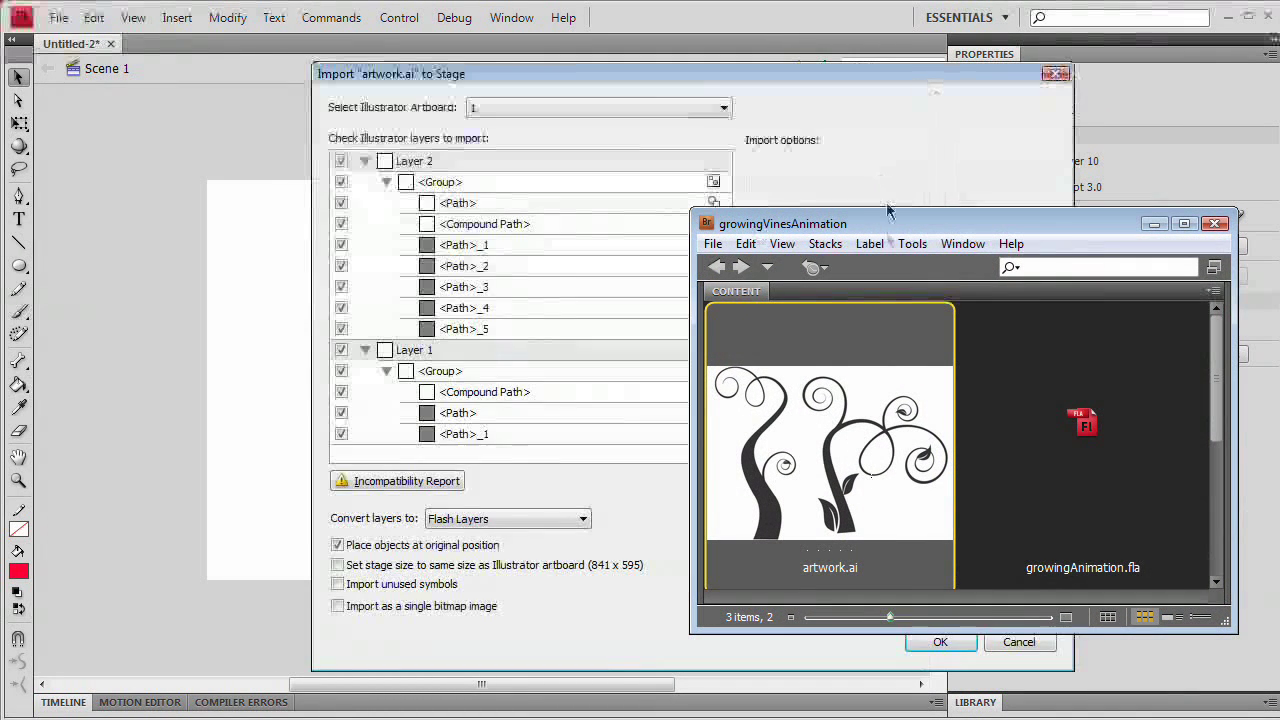
Collapse the layer groups, uncheck Layer 1, and import only Layer 2 onto the stage
drag(876, 228, 1279, 715)
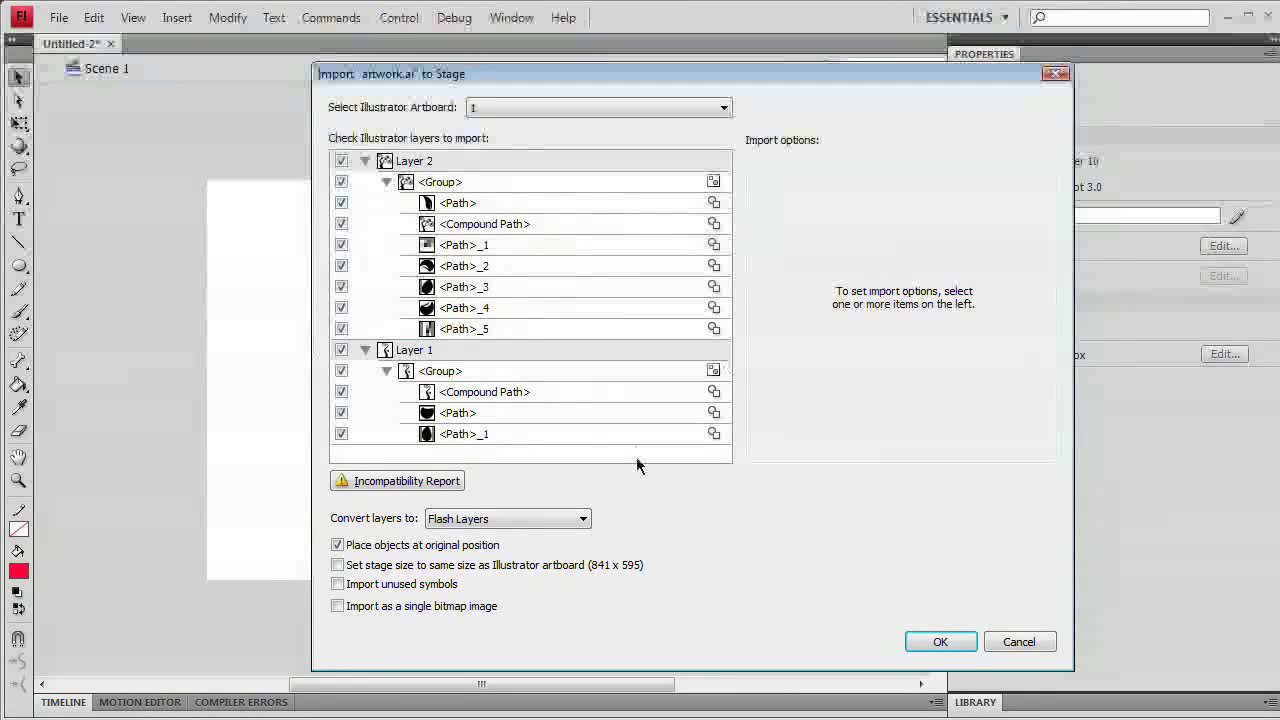
click(387, 183)
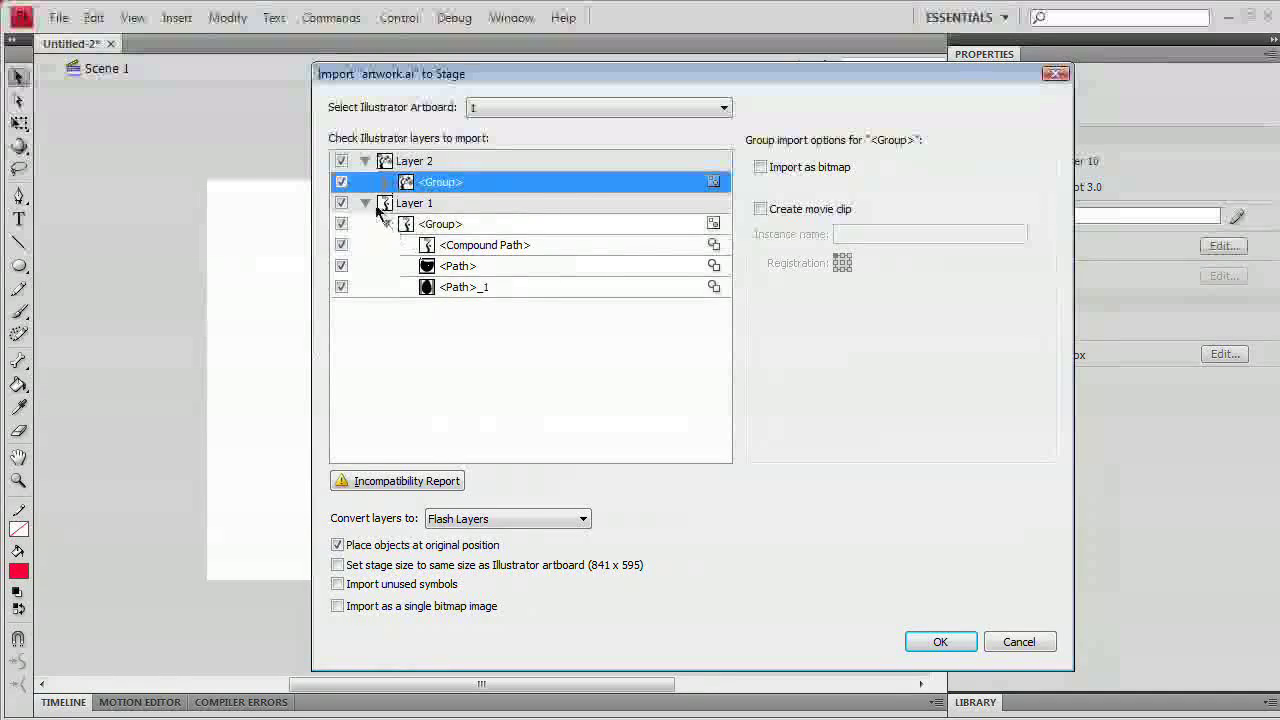
click(366, 203)
click(365, 161)
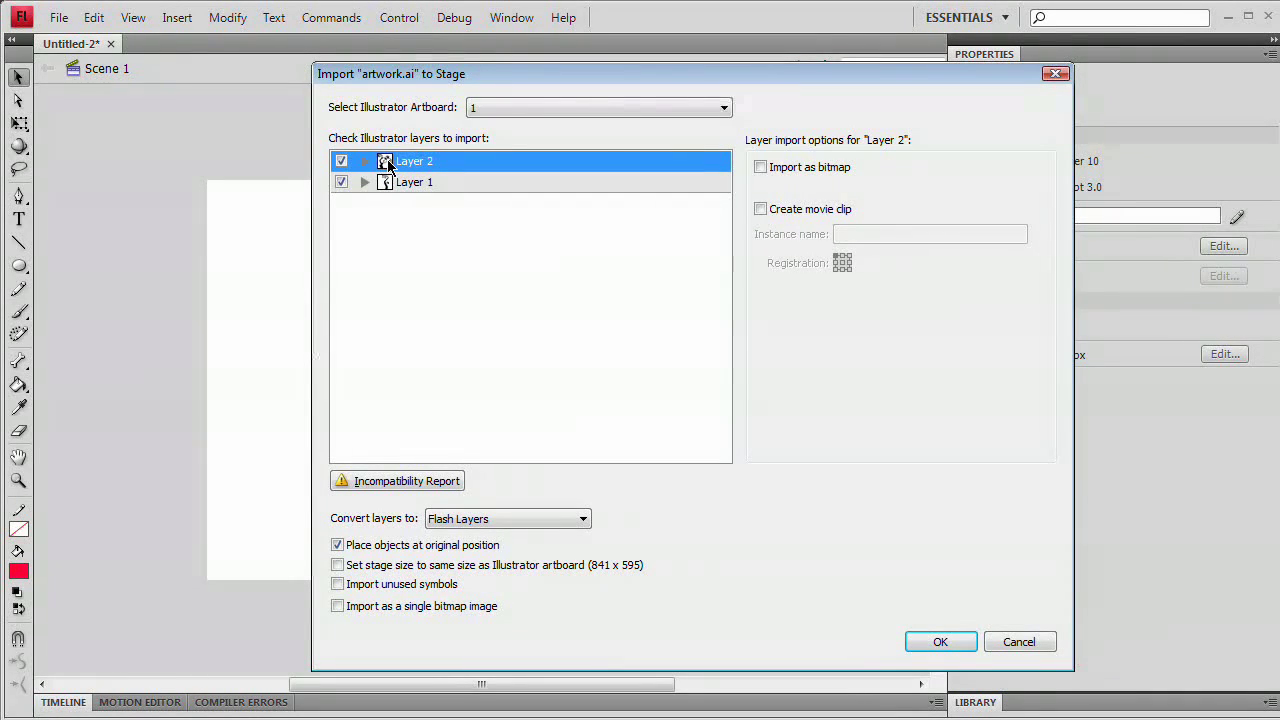
click(341, 185)
click(940, 642)
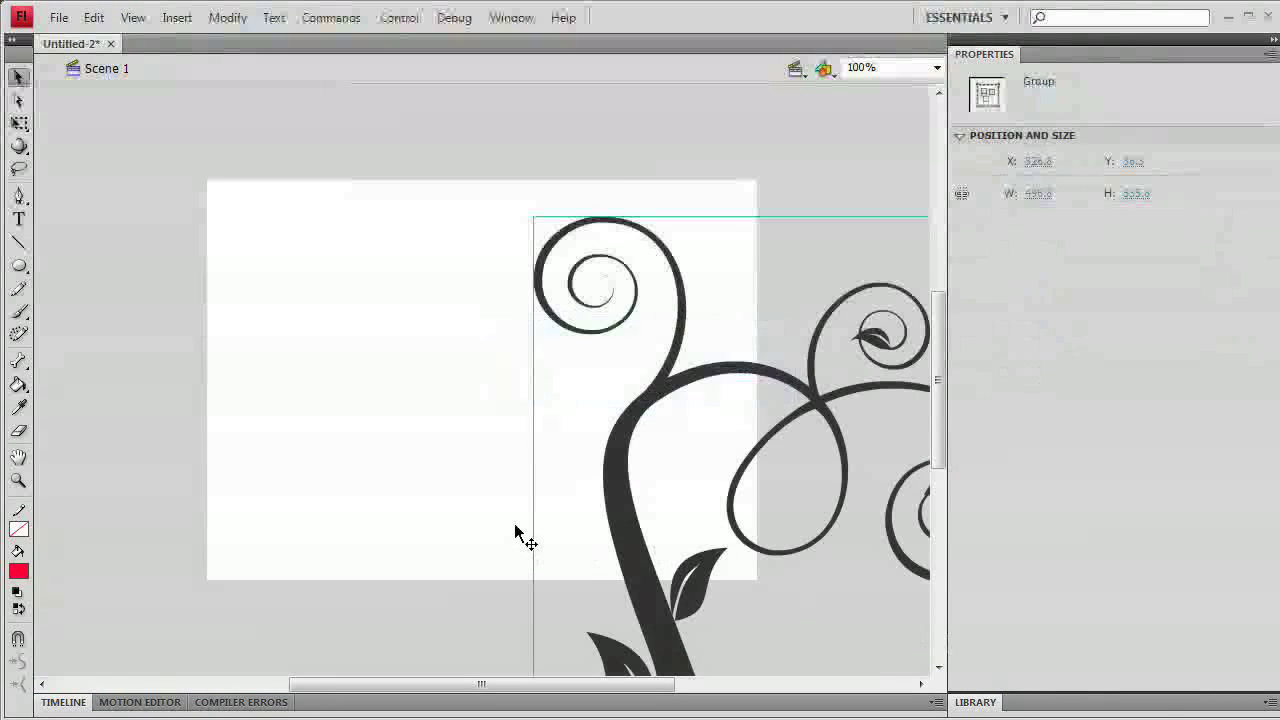
Move the vine group onto the stage and scale it to 262.9 x 283.4 so it fits
drag(612, 466, 370, 380)
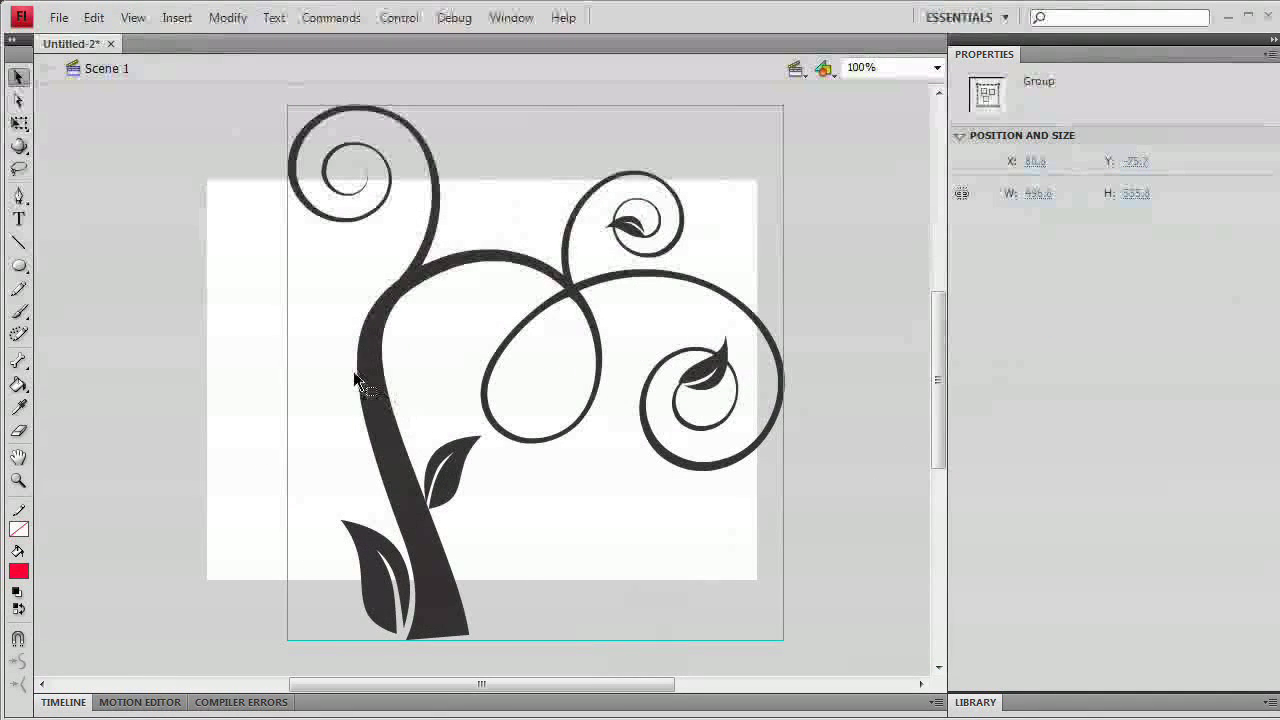
key(q)
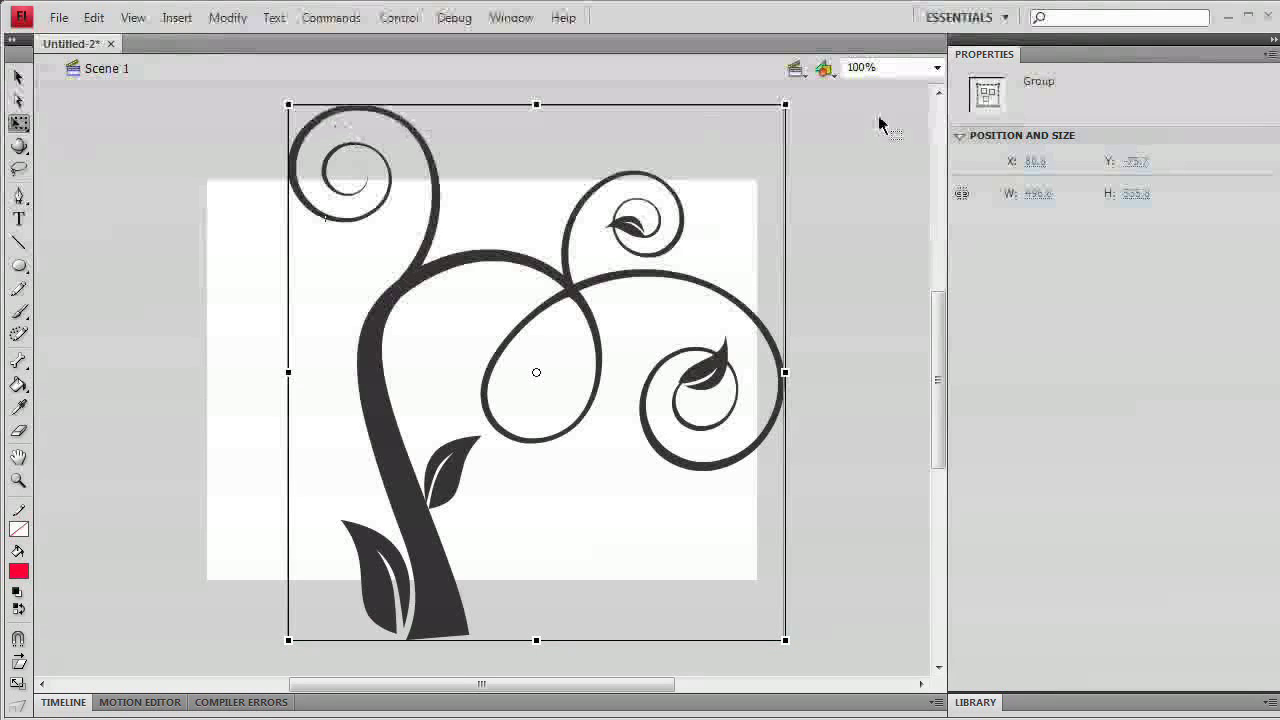
drag(793, 118, 670, 228)
drag(514, 308, 479, 312)
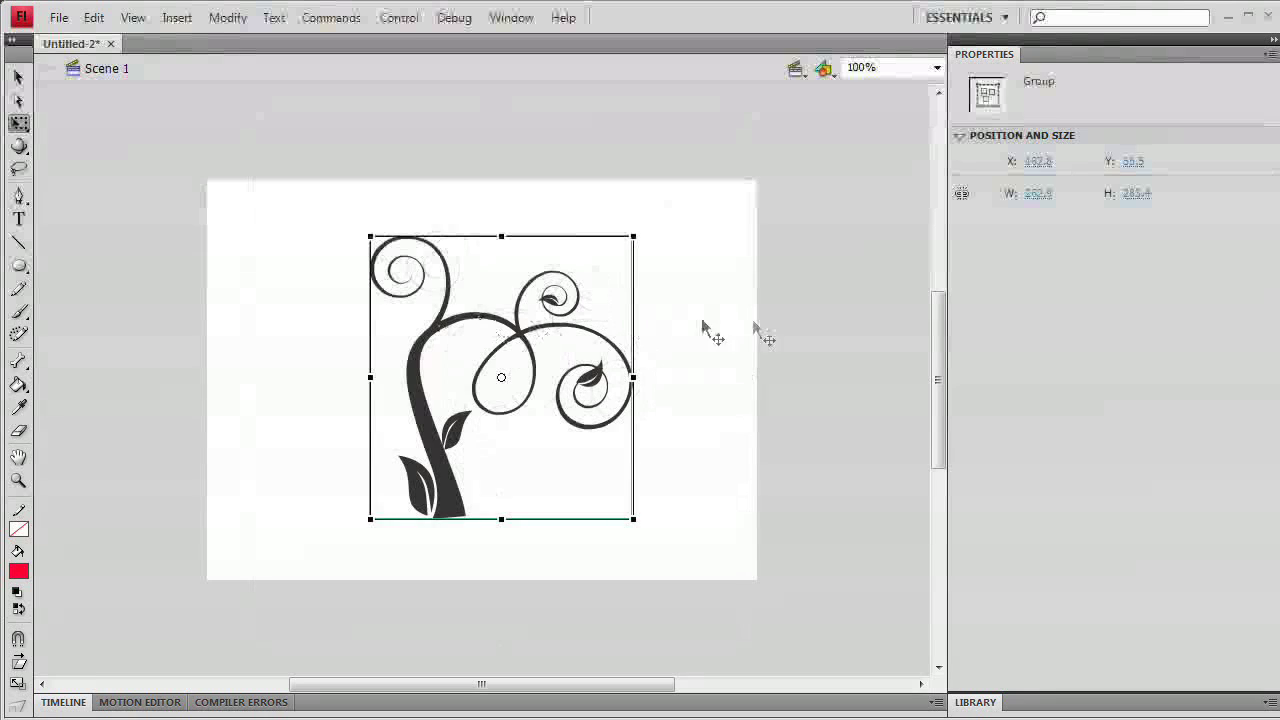
Reselect the vine group with the Selection tool and switch to the Oval tool
key(v)
click(709, 357)
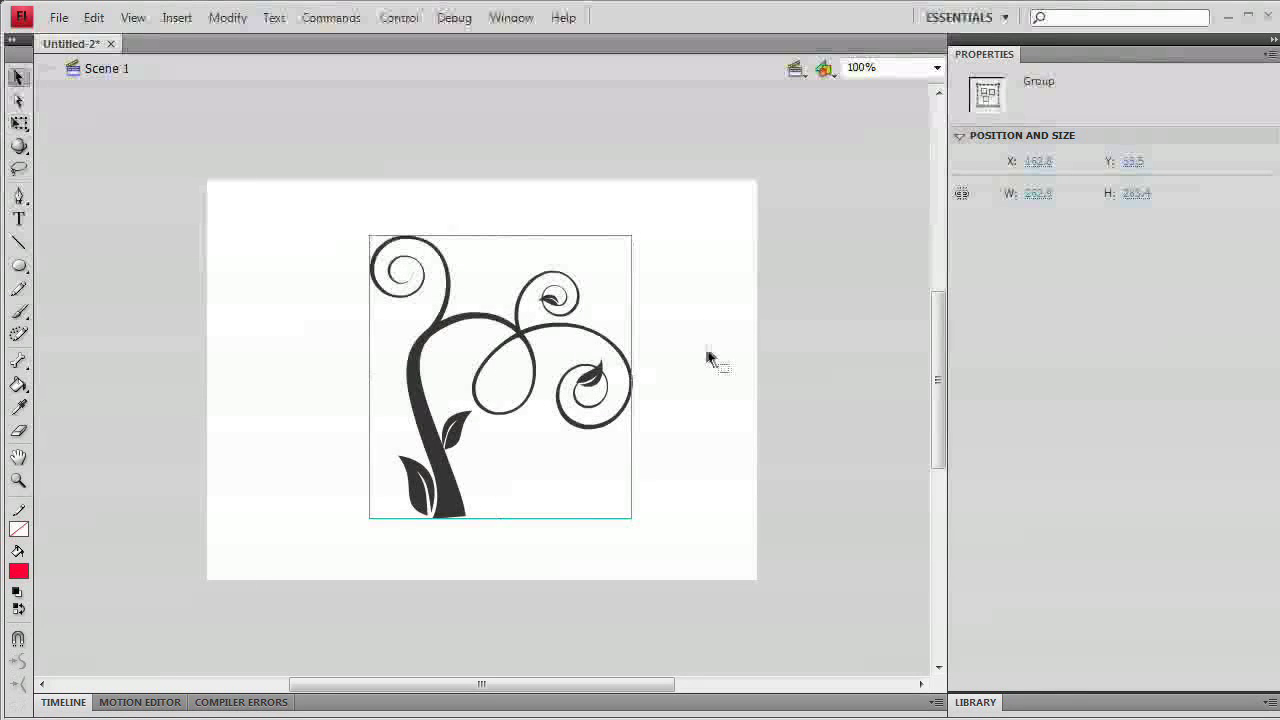
click(506, 328)
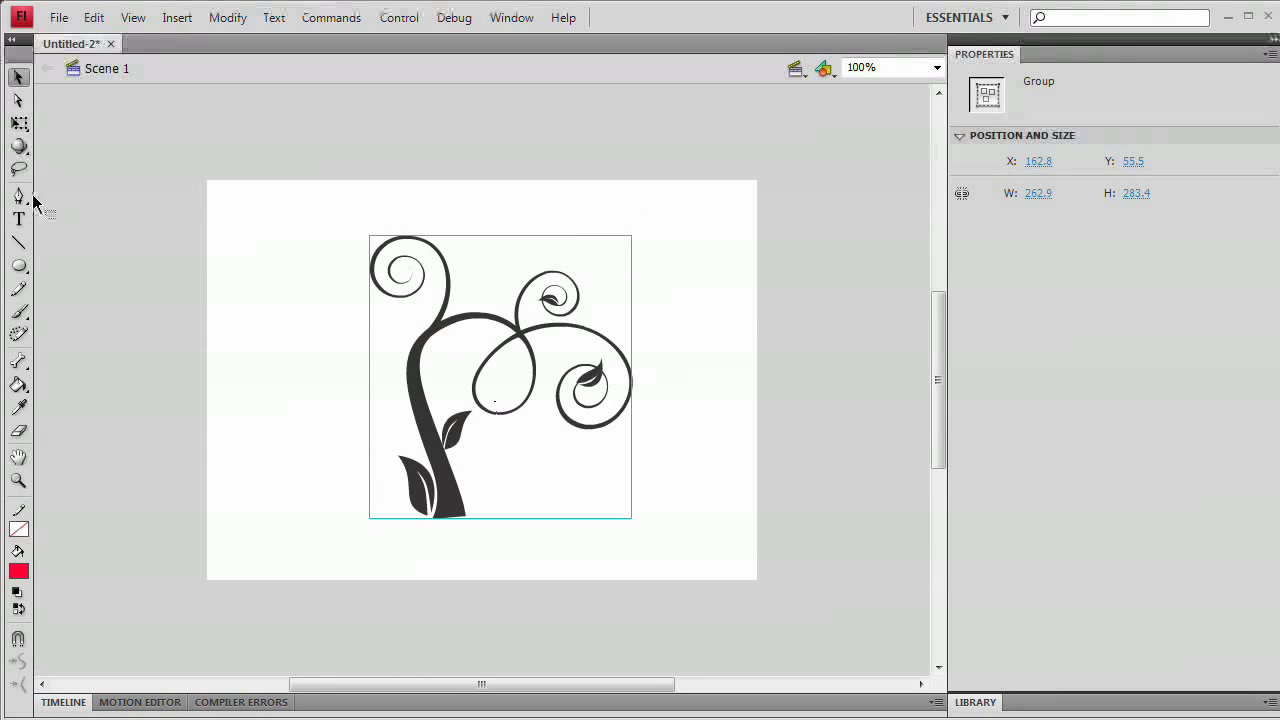
click(19, 267)
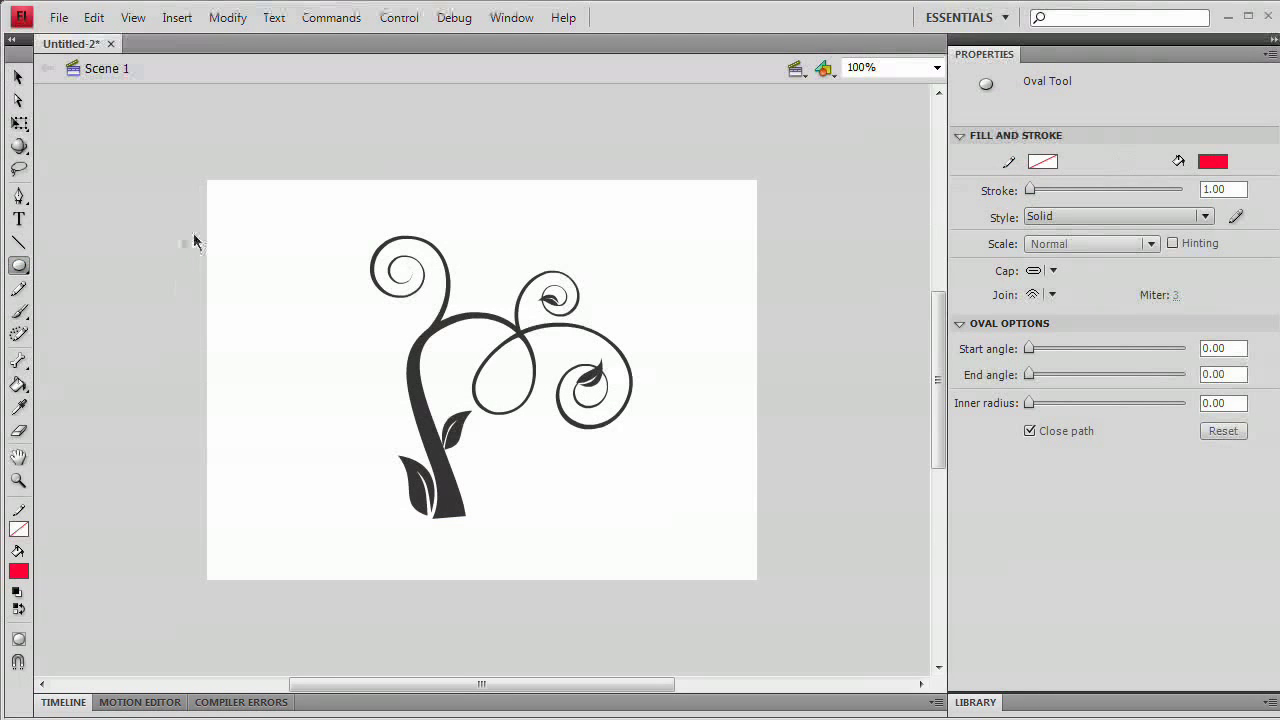
Draw a tall red test oval left of the vine, then delete it
drag(235, 215, 318, 549)
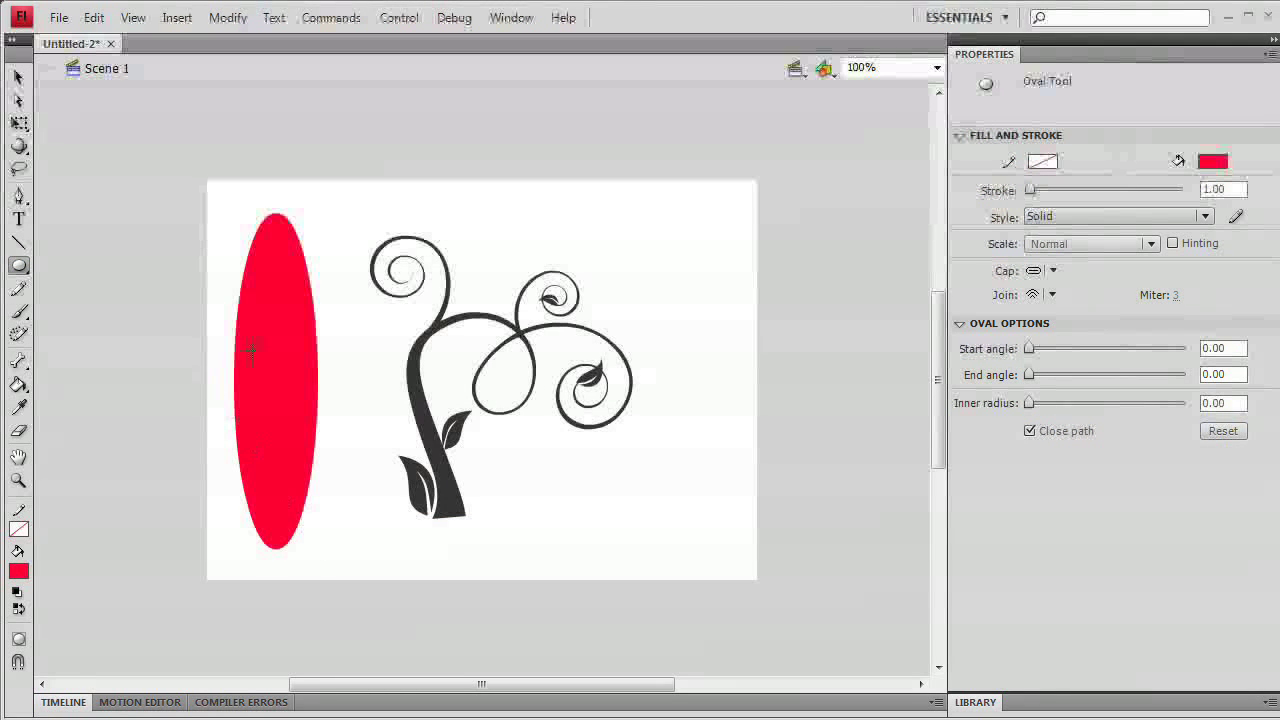
key(v)
click(274, 363)
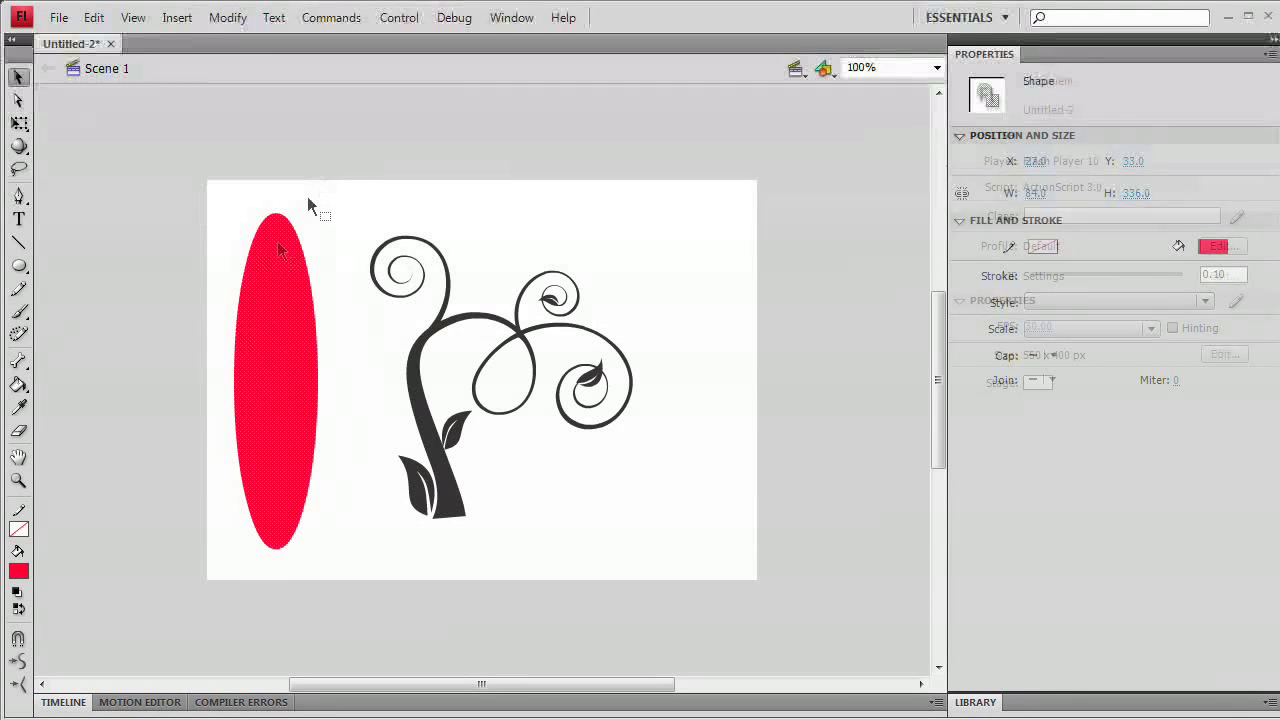
key(Delete)
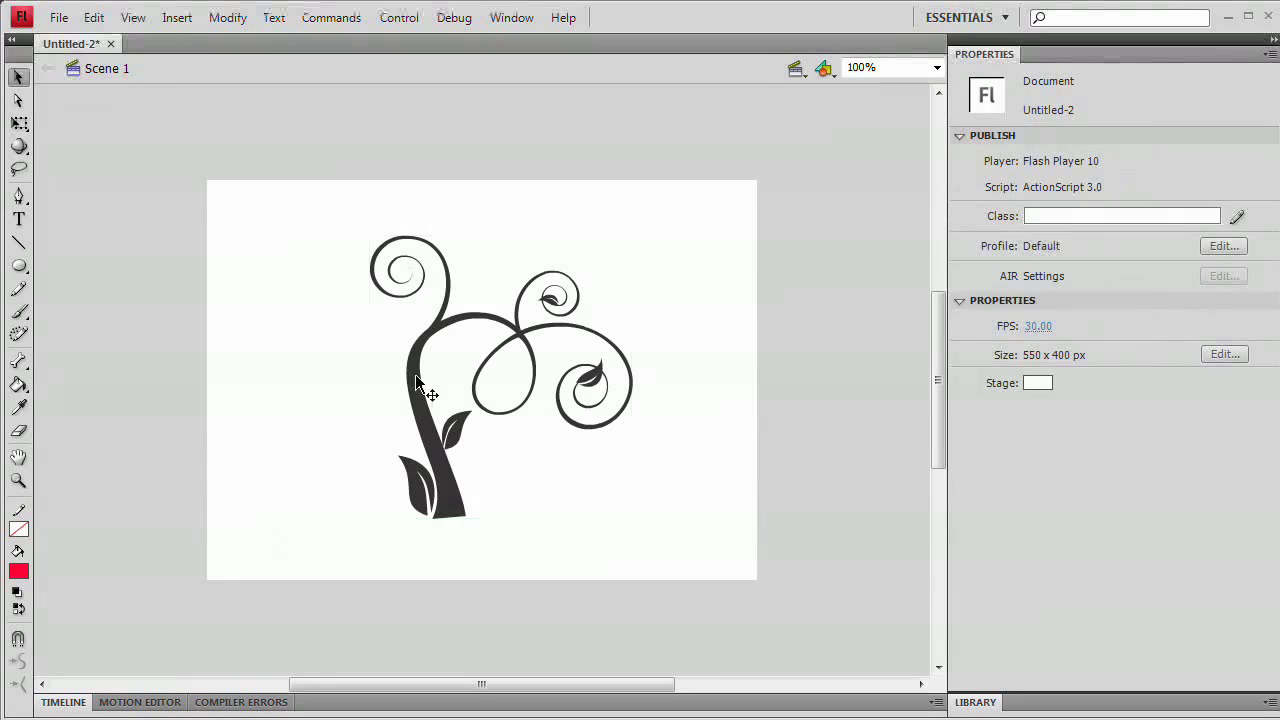
Break the vine group apart twice into a raw editable shape, and expand the timeline
click(420, 388)
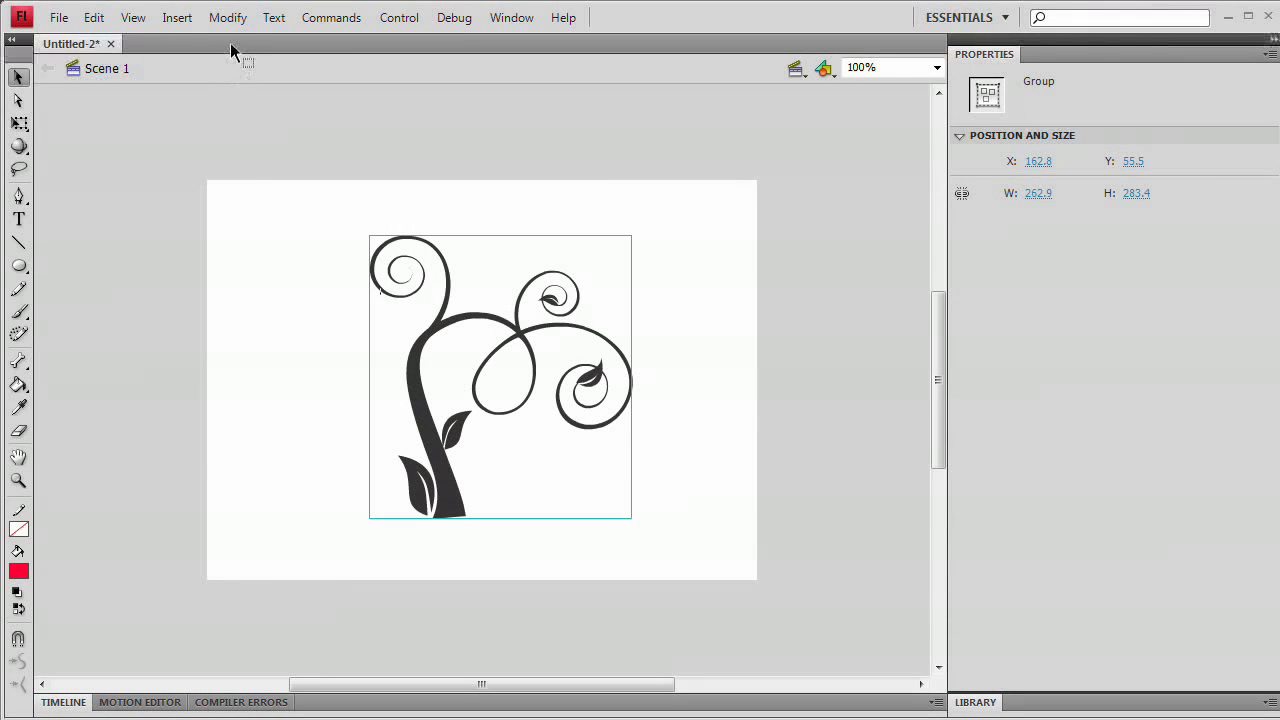
click(228, 17)
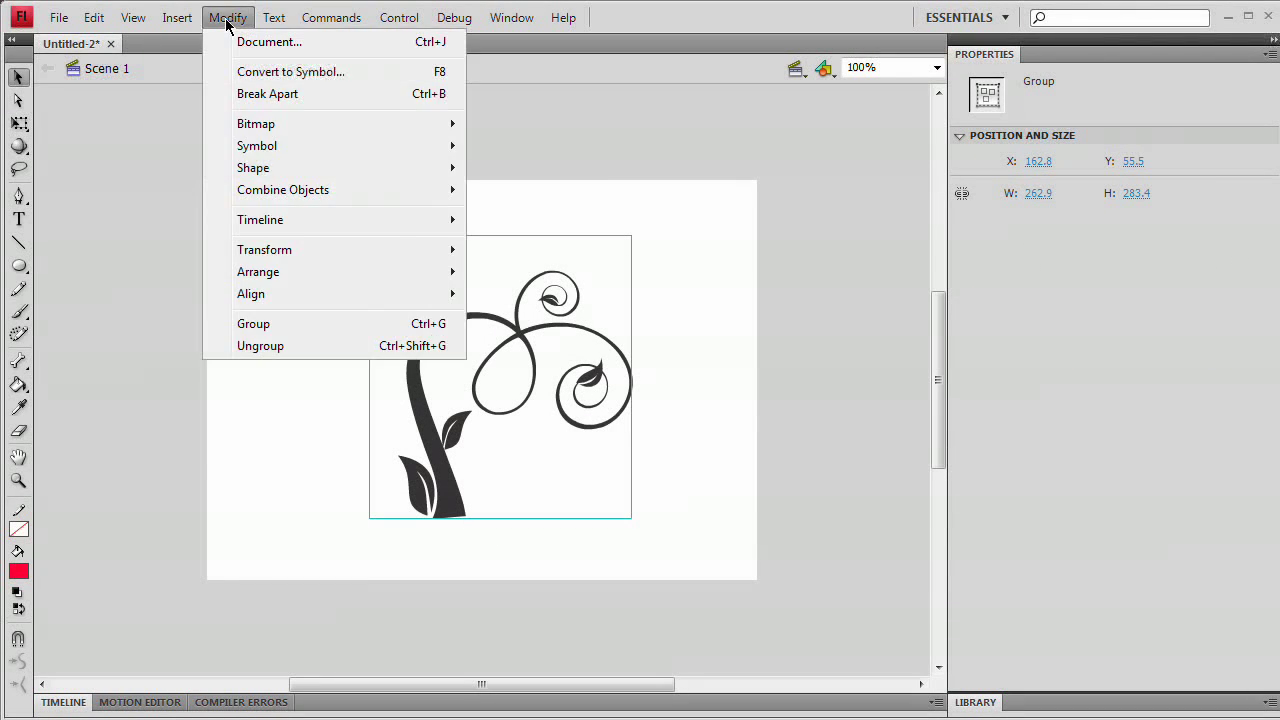
click(399, 94)
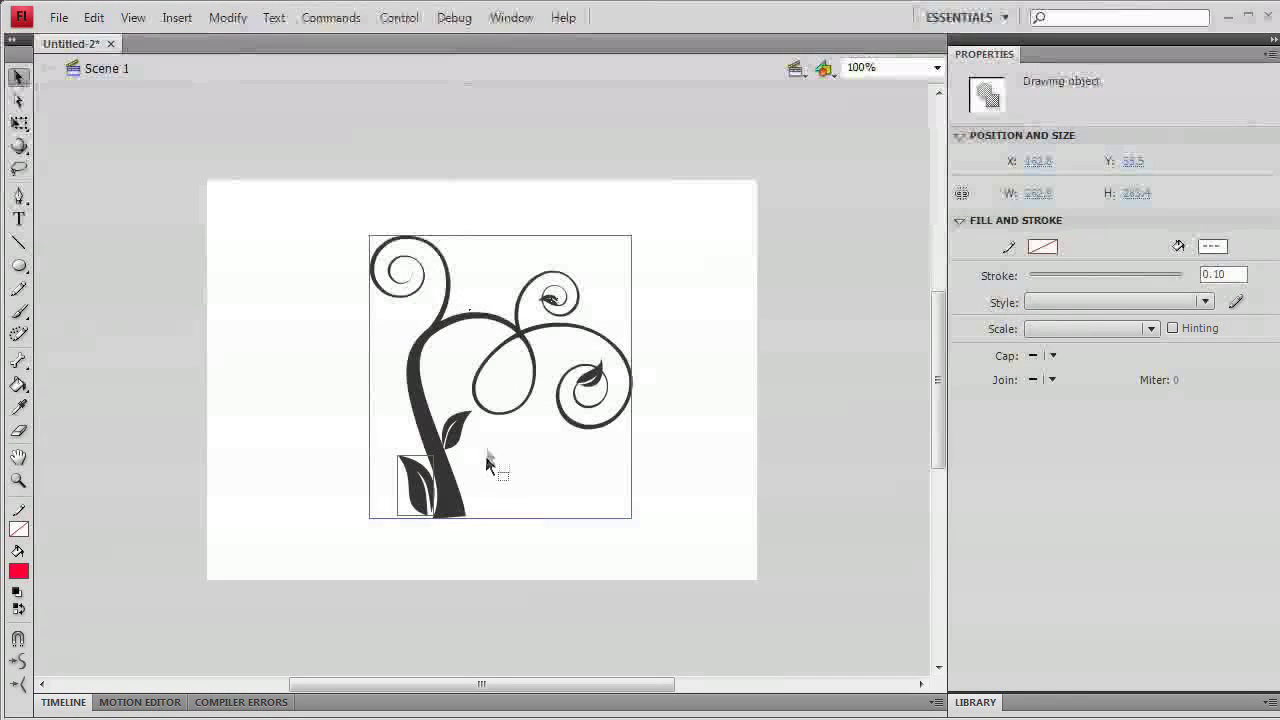
key(ctrl+b)
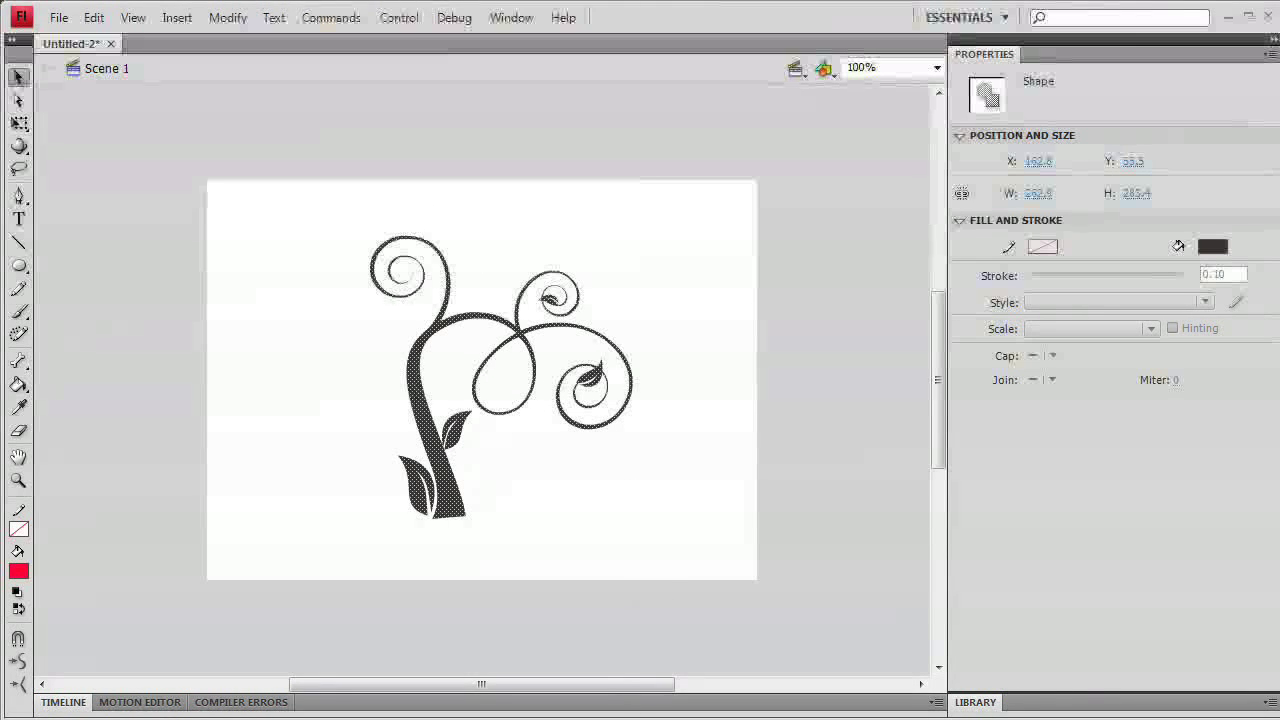
click(62, 702)
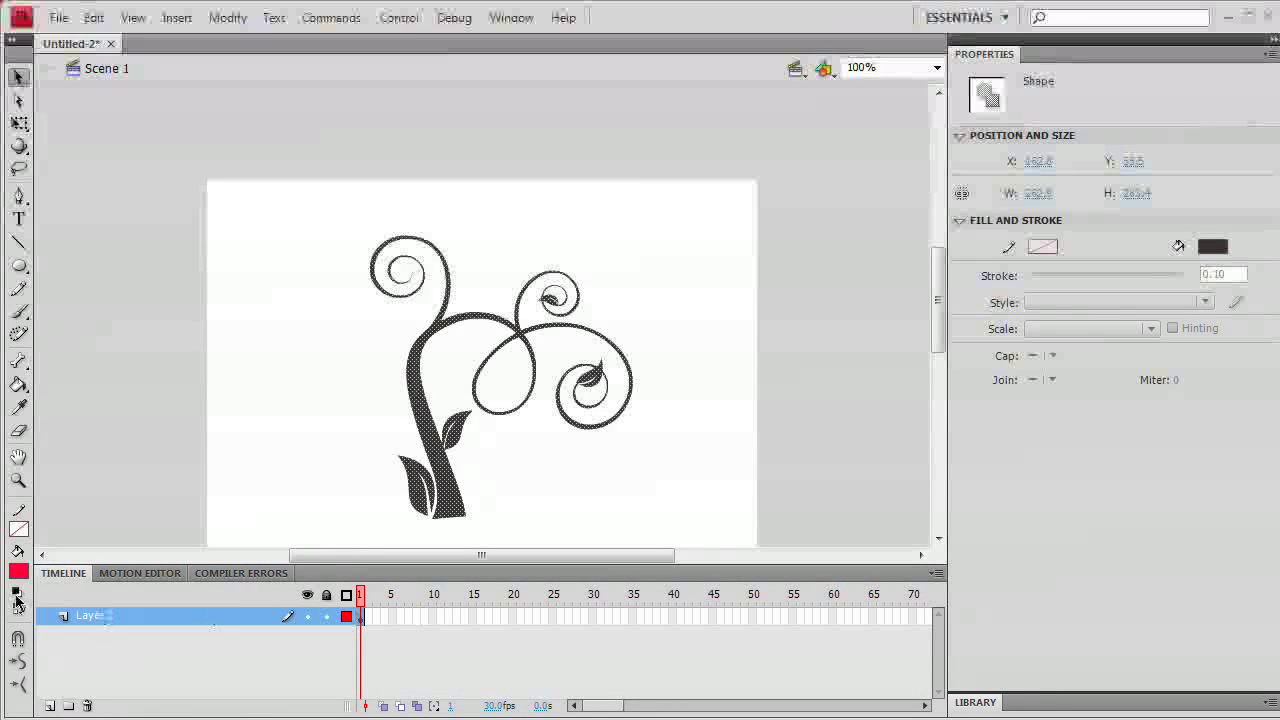
Rename the vine's layer to Mask
double_click(88, 616)
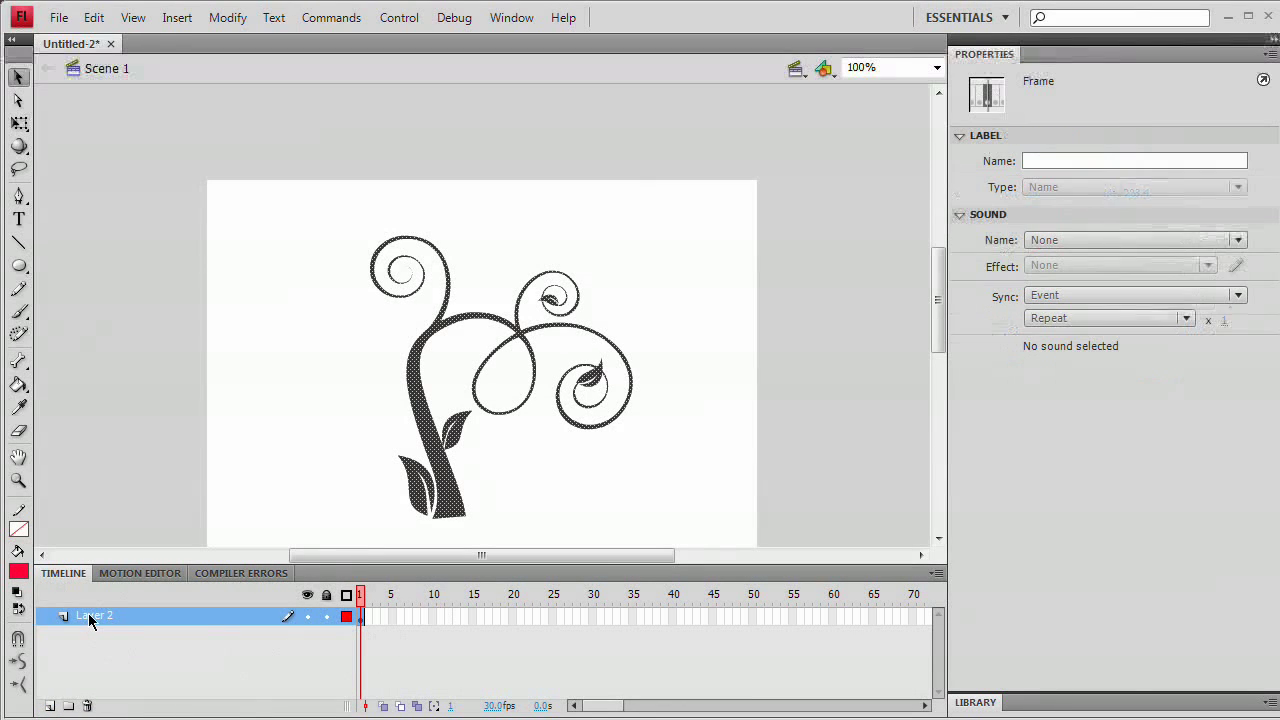
text(Mask)
key(Return)
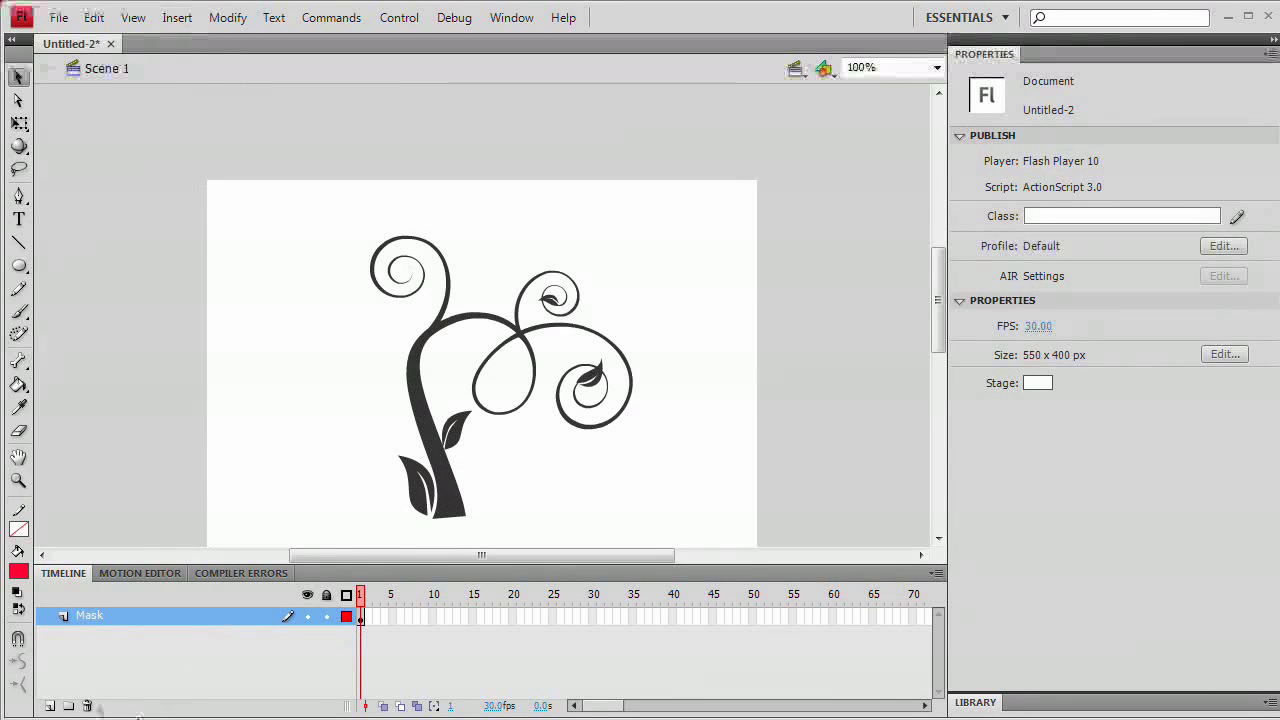
Add a new layer named Artwork and move it below the Mask layer
click(49, 706)
key(Return)
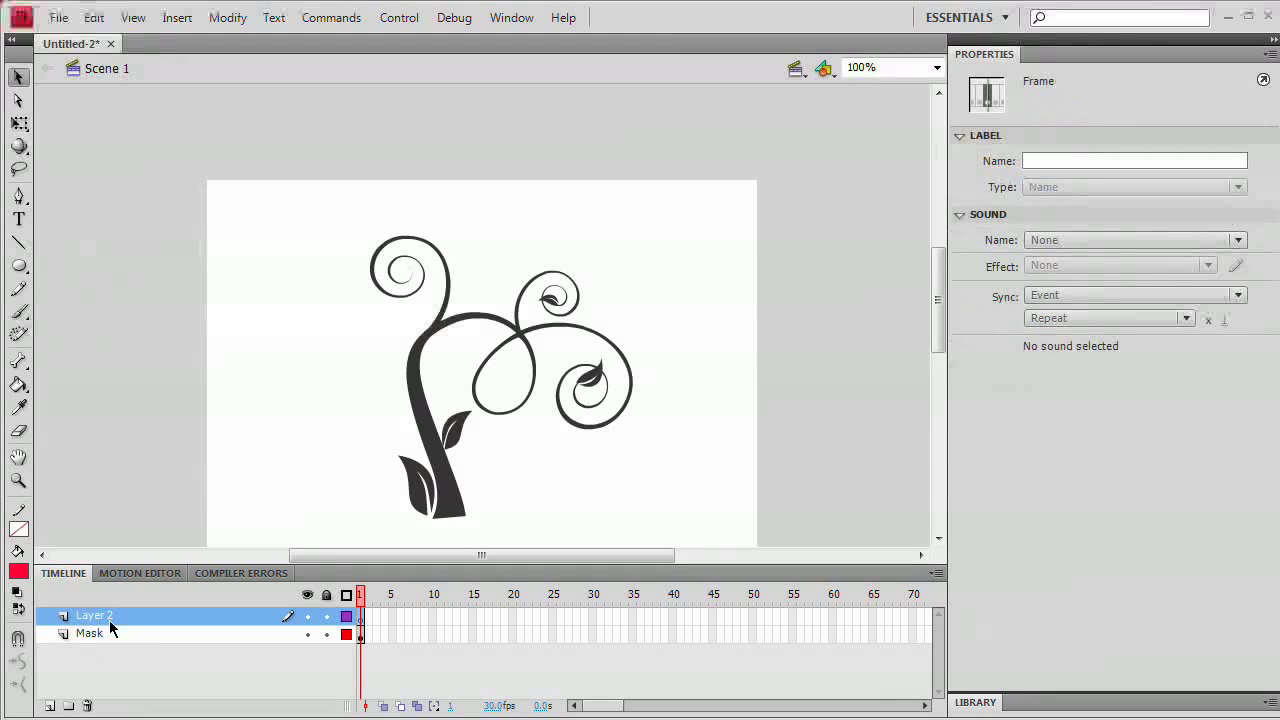
double_click(99, 622)
text(Artwork)
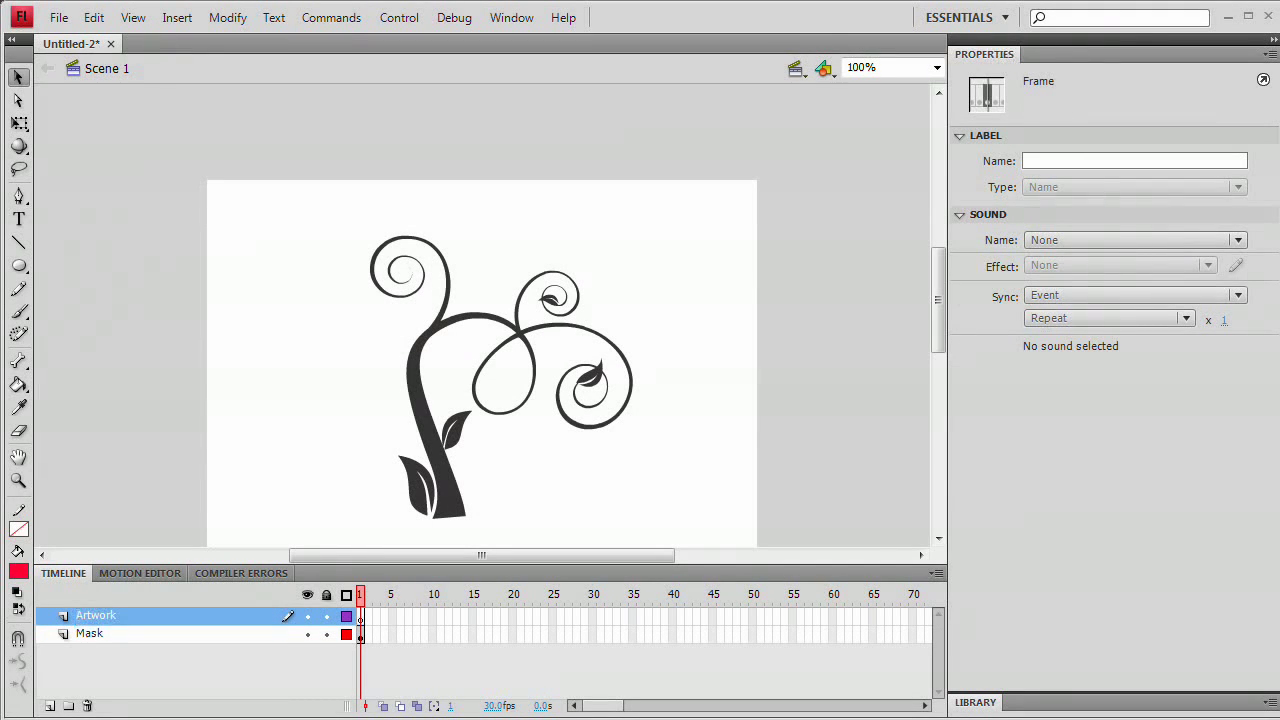
key(Return)
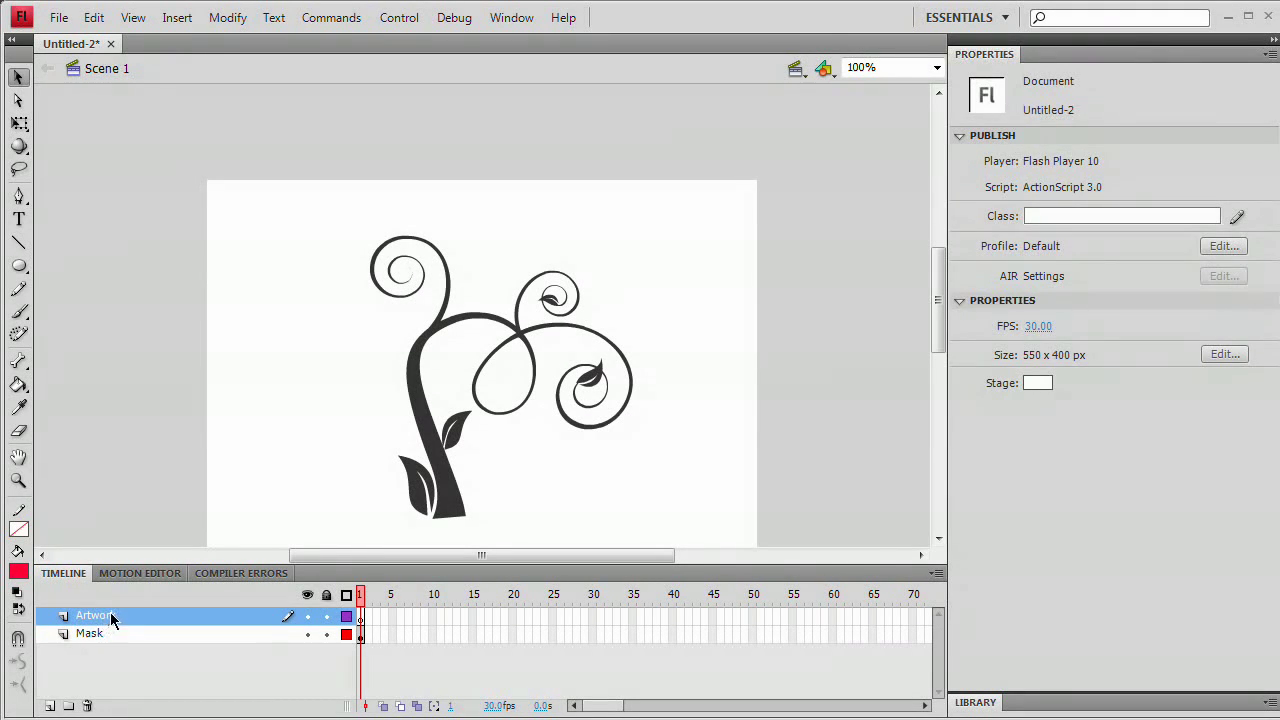
drag(120, 643, 123, 646)
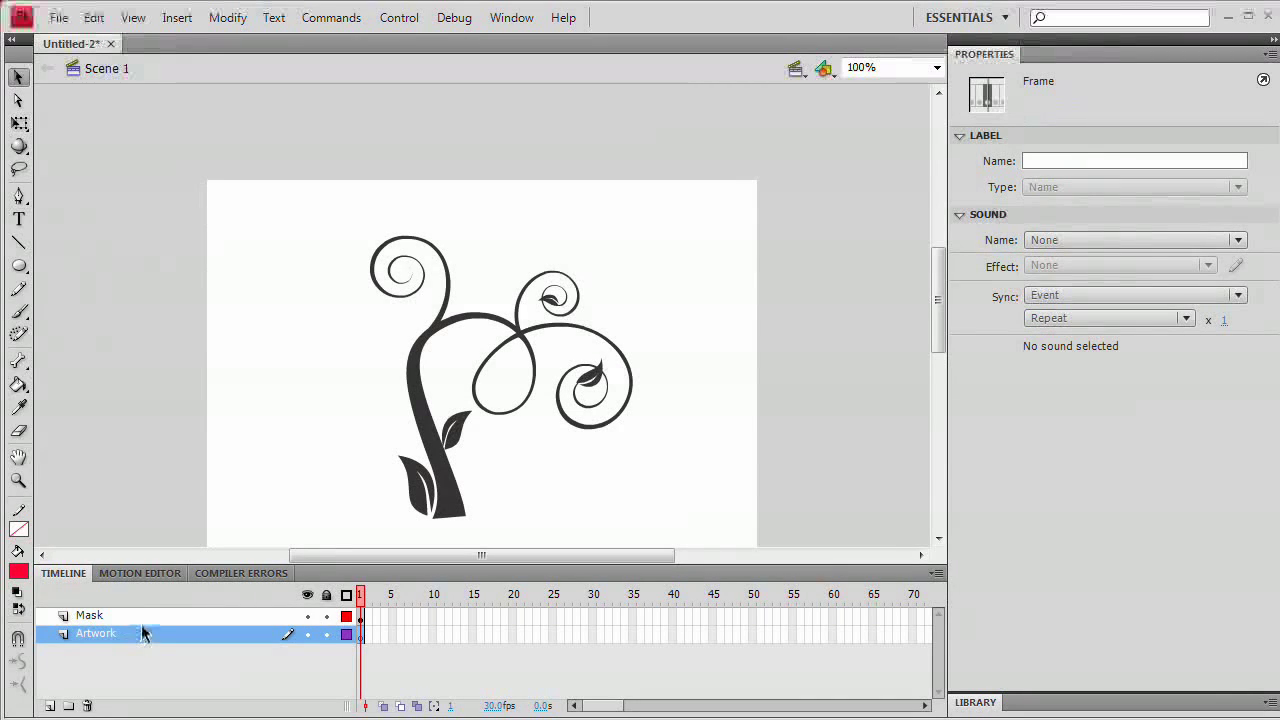
click(147, 616)
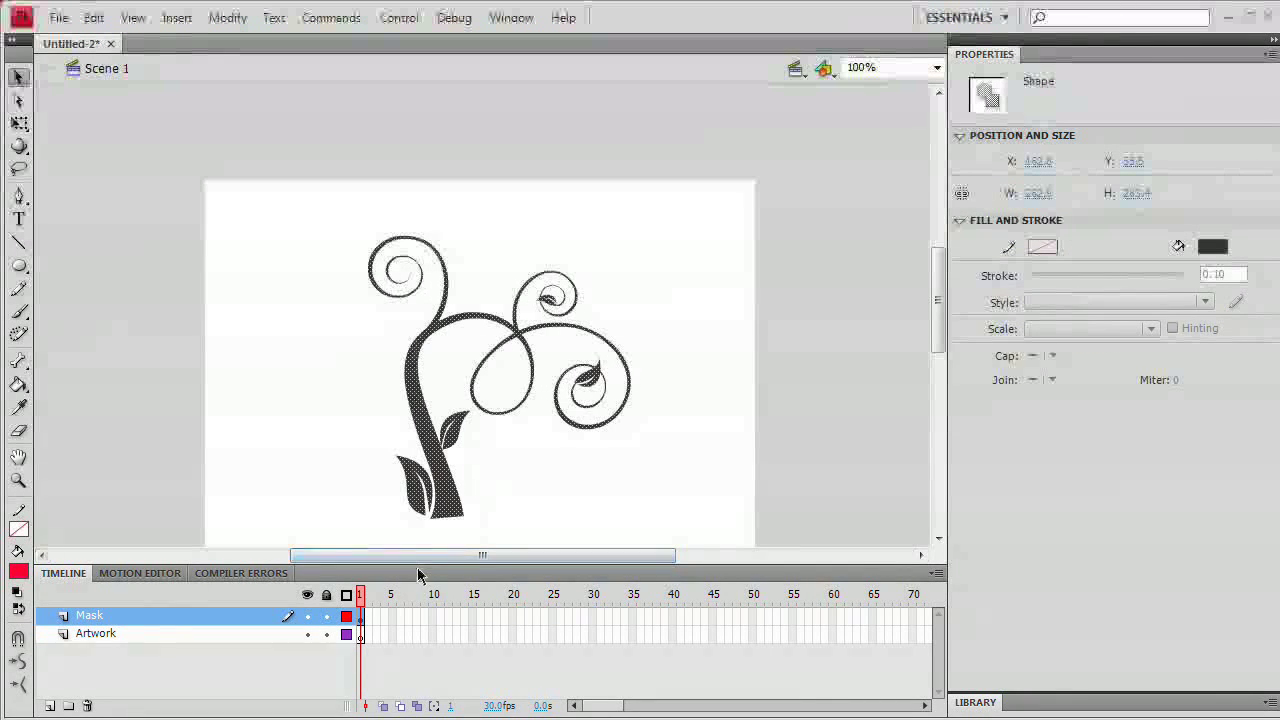
Turn the Mask layer into a mask over the Artwork layer
drag(417, 558, 417, 168)
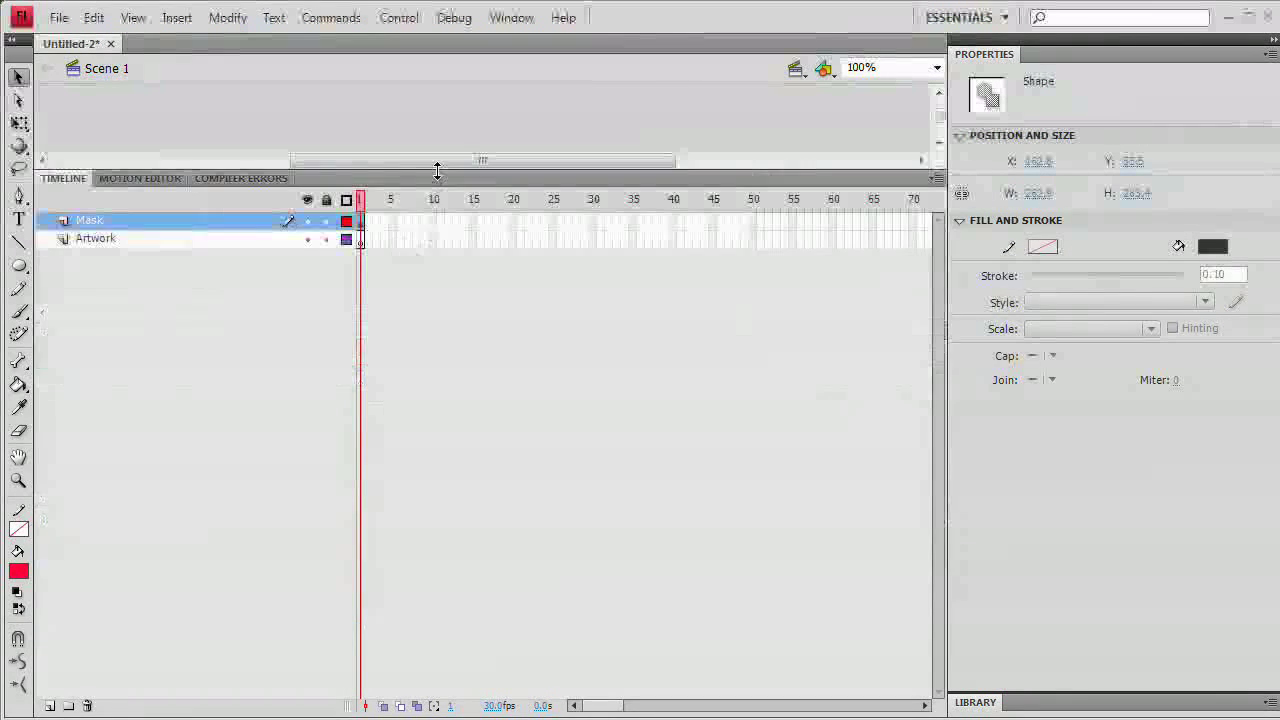
right_click(163, 222)
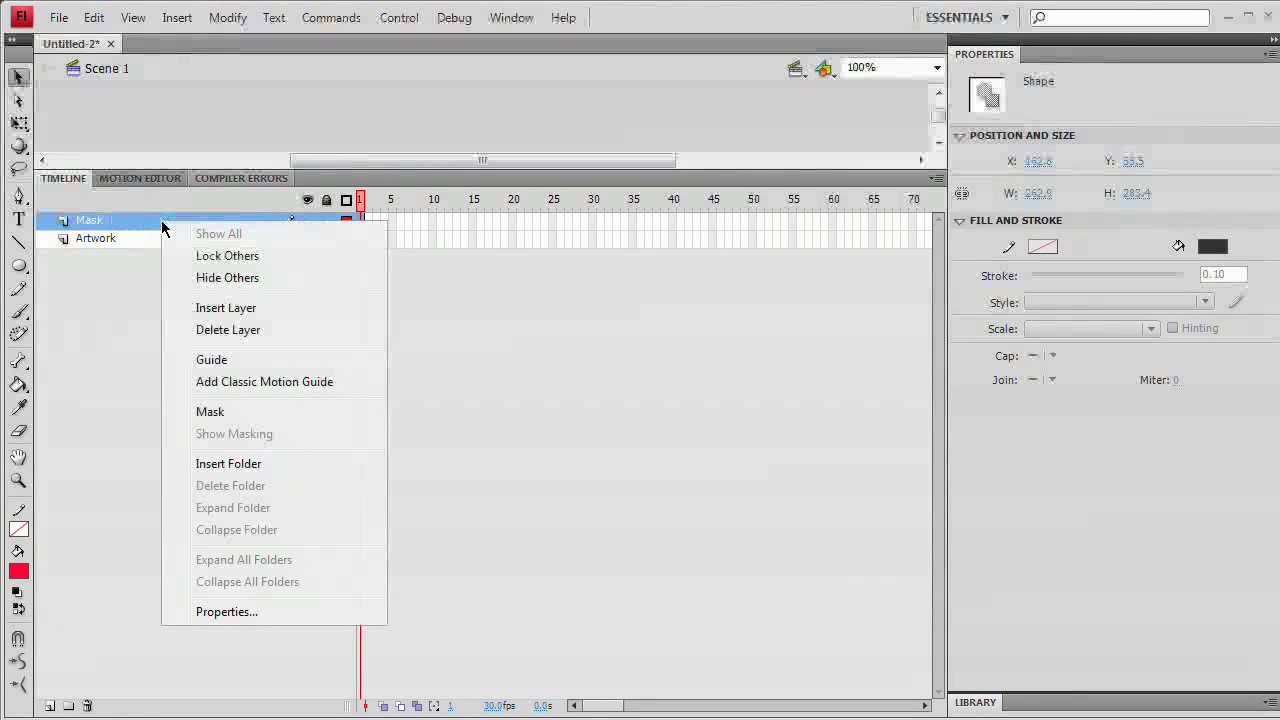
click(240, 416)
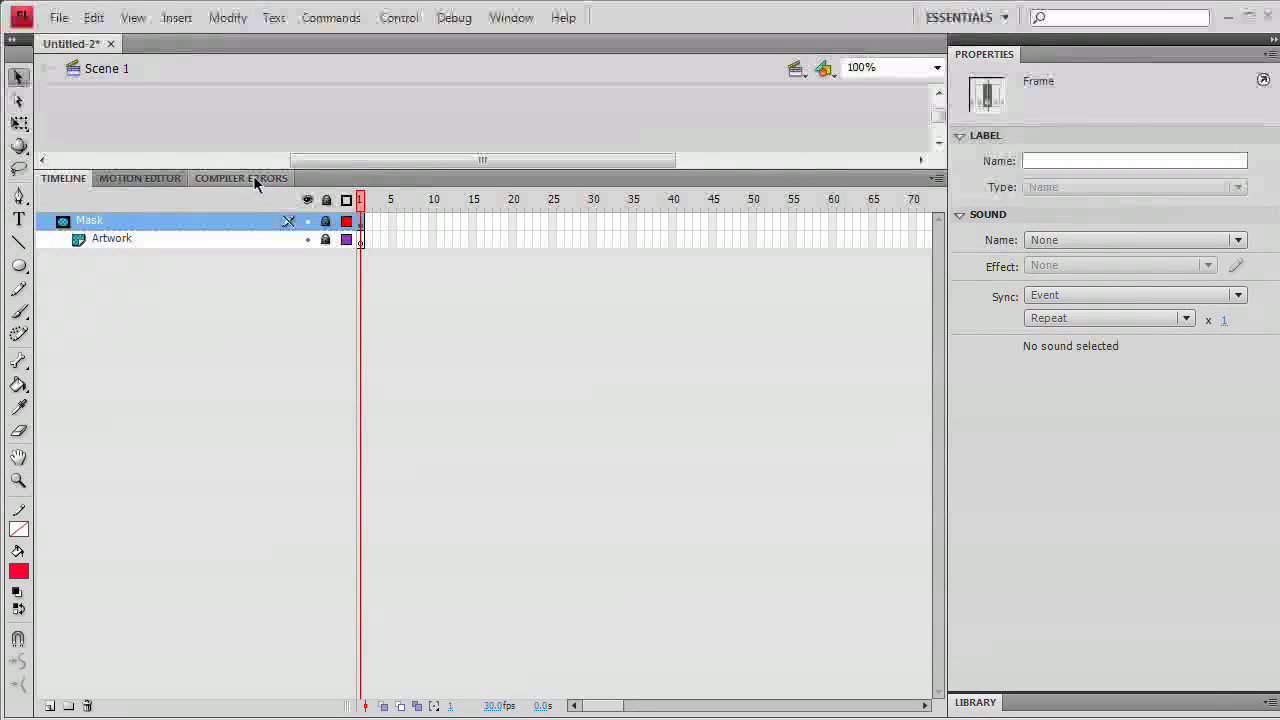
drag(252, 172, 245, 582)
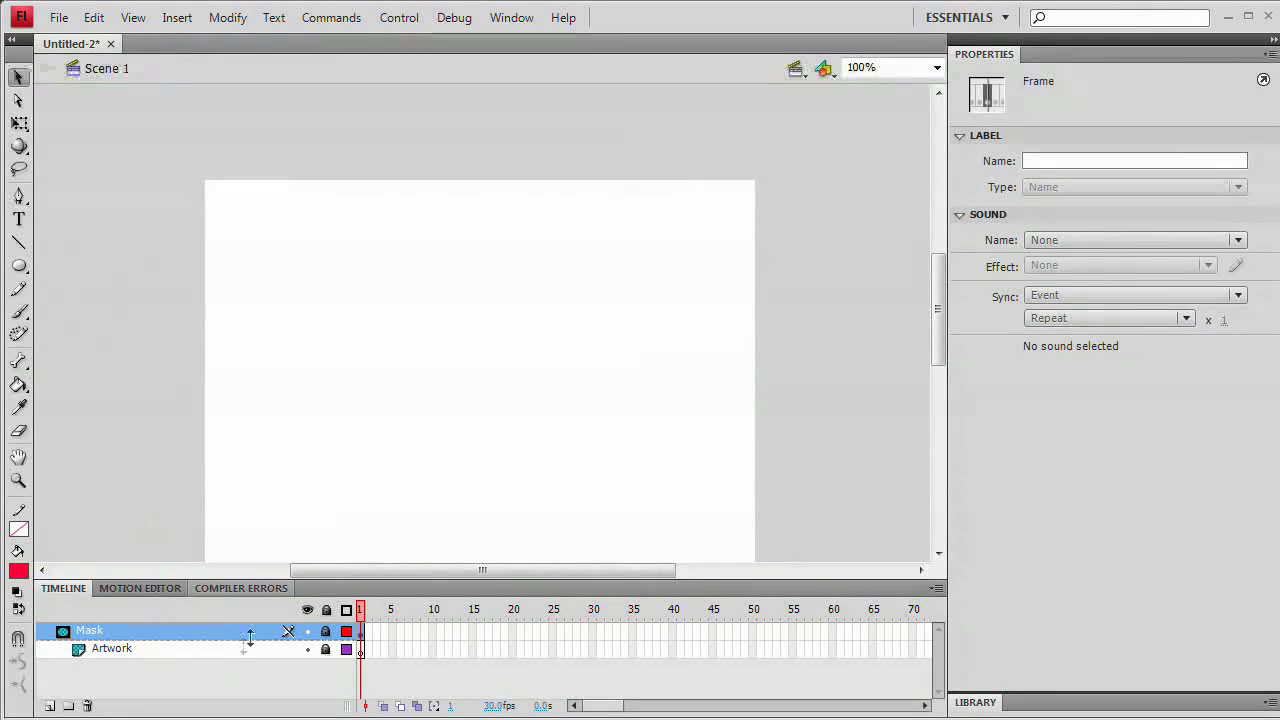
Unlock the Artwork layer and show the Mask layer's vine as outlines only
click(570, 262)
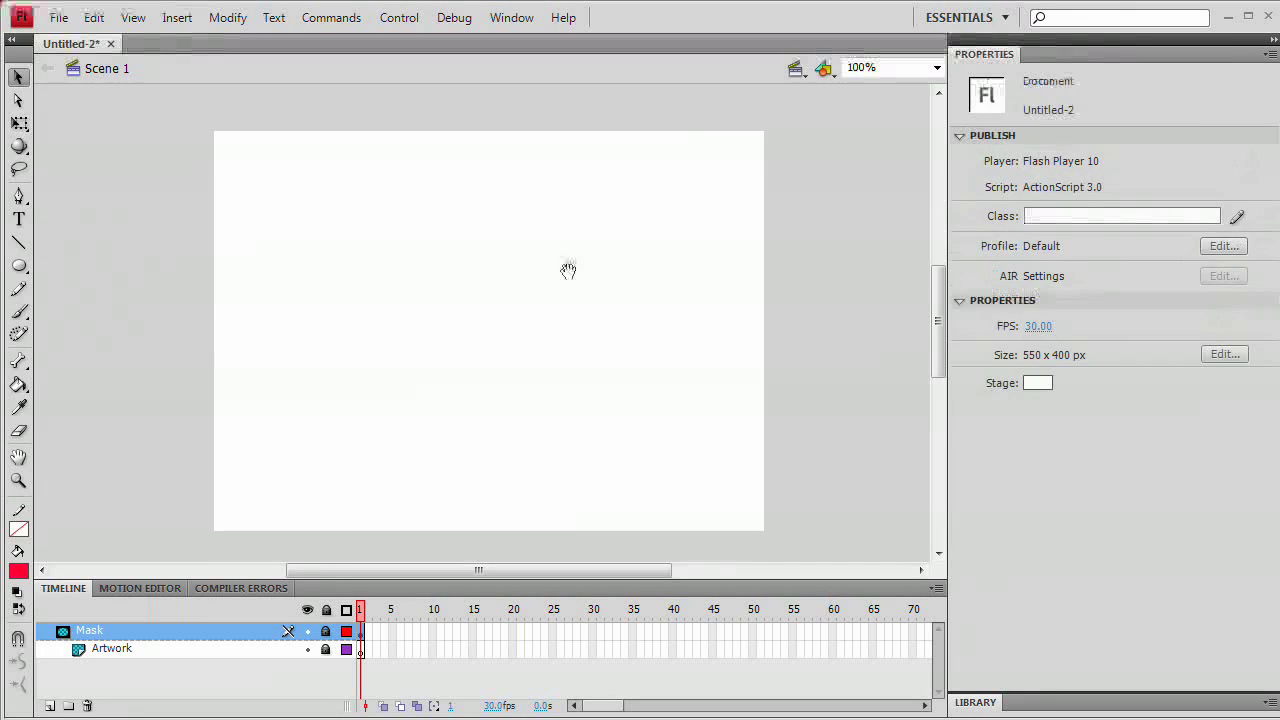
click(168, 648)
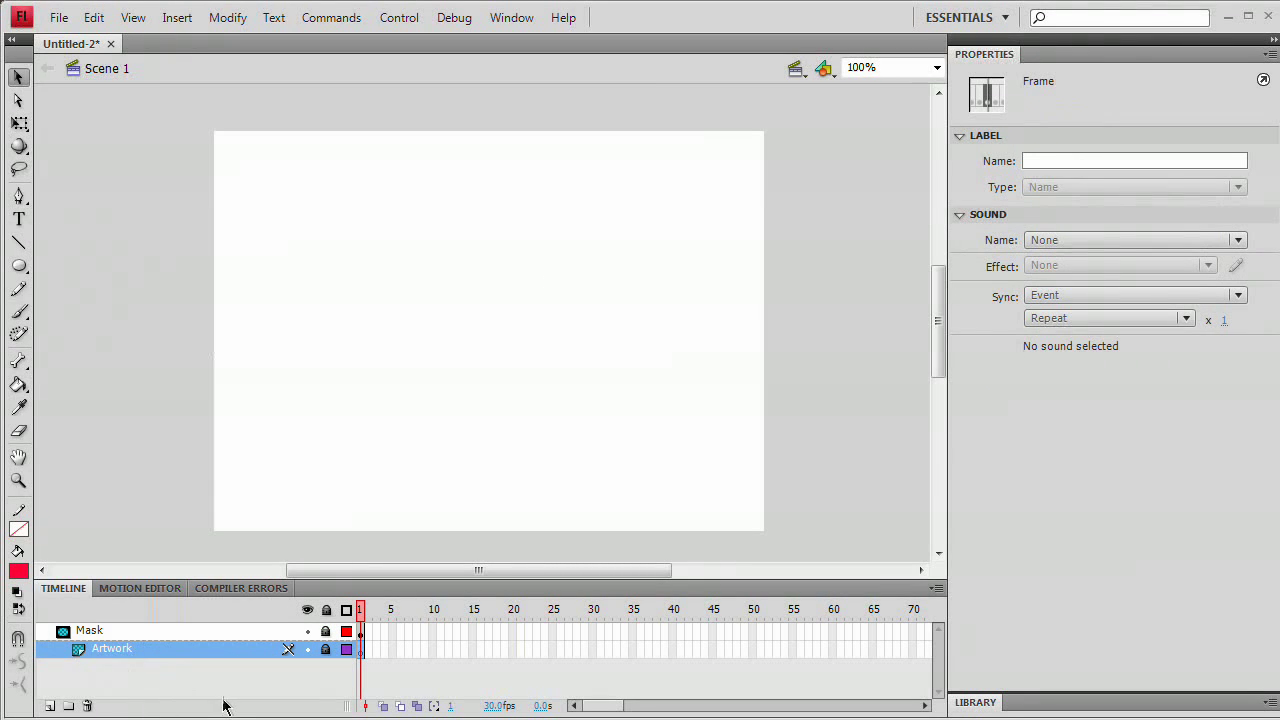
click(326, 650)
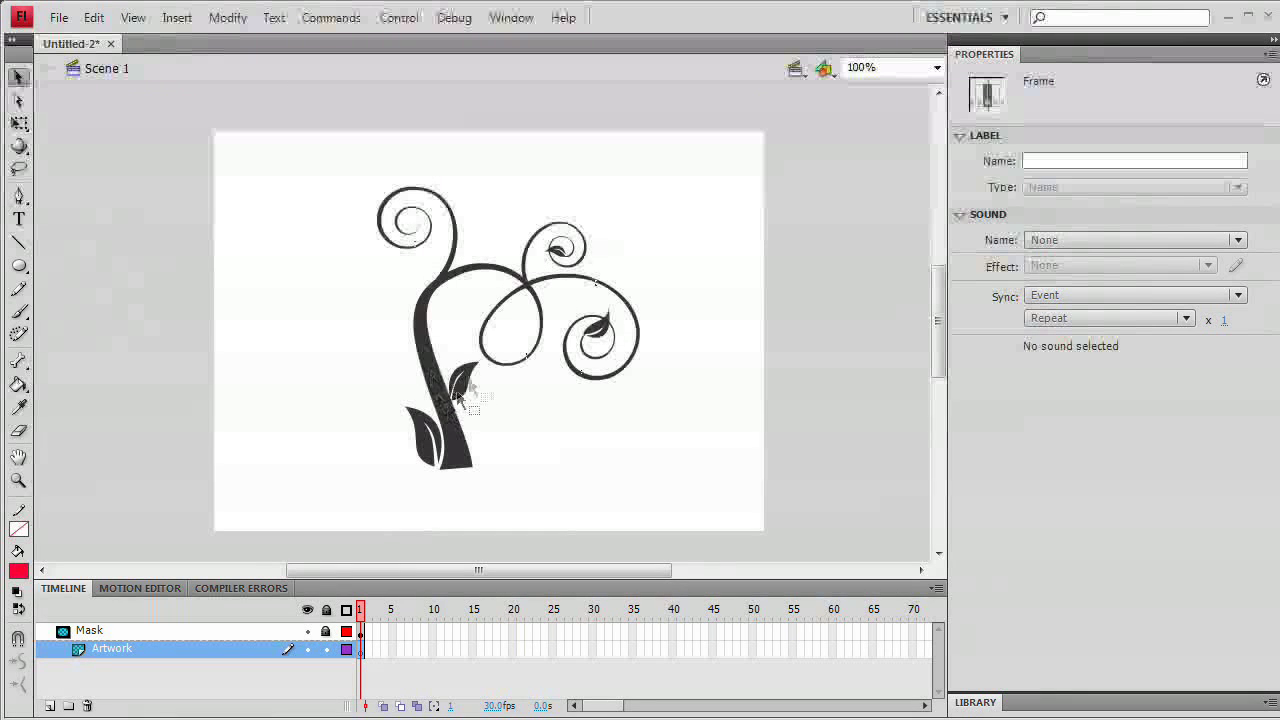
click(347, 633)
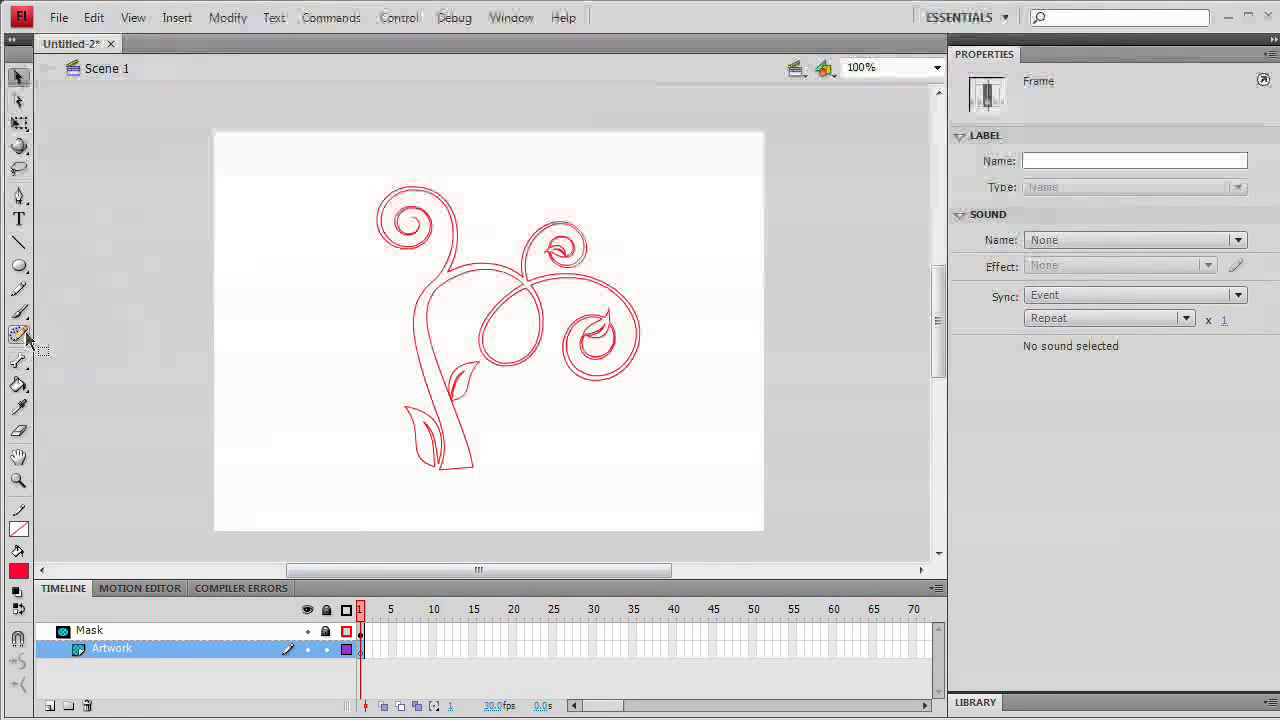
Draw a flat green oval under the vine's base, then select frame 60 on both layers
click(18, 571)
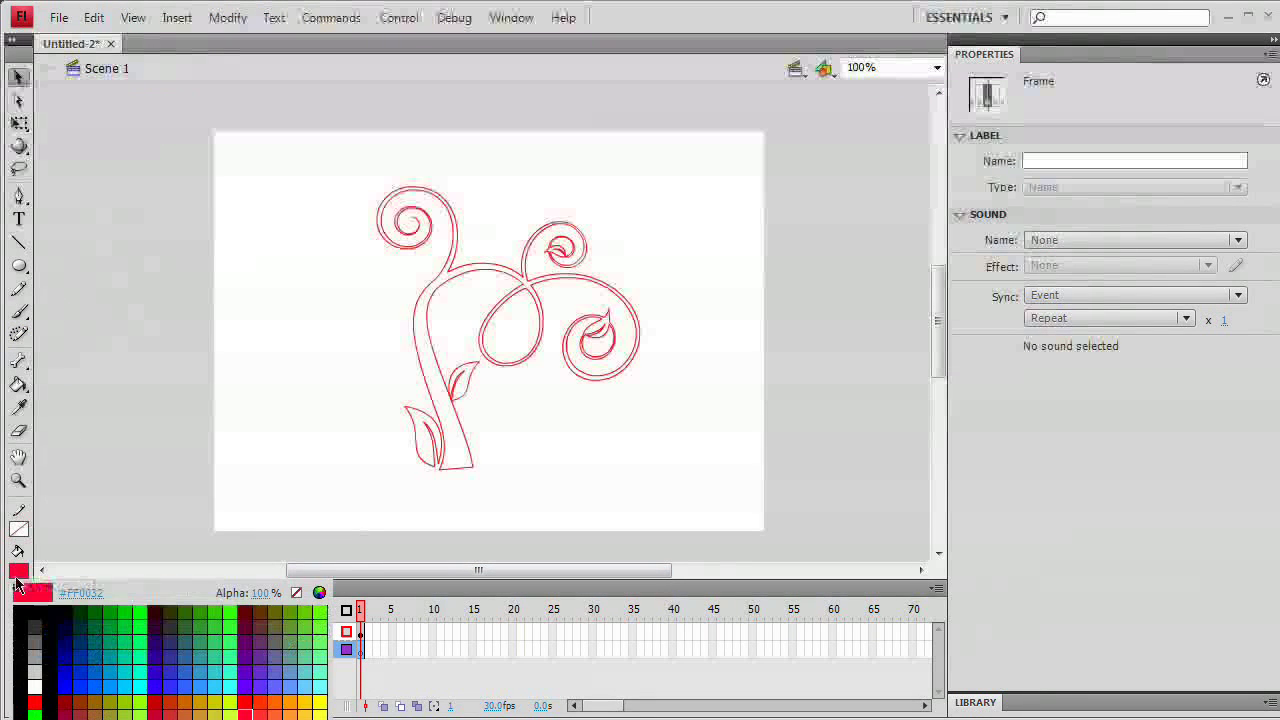
click(140, 610)
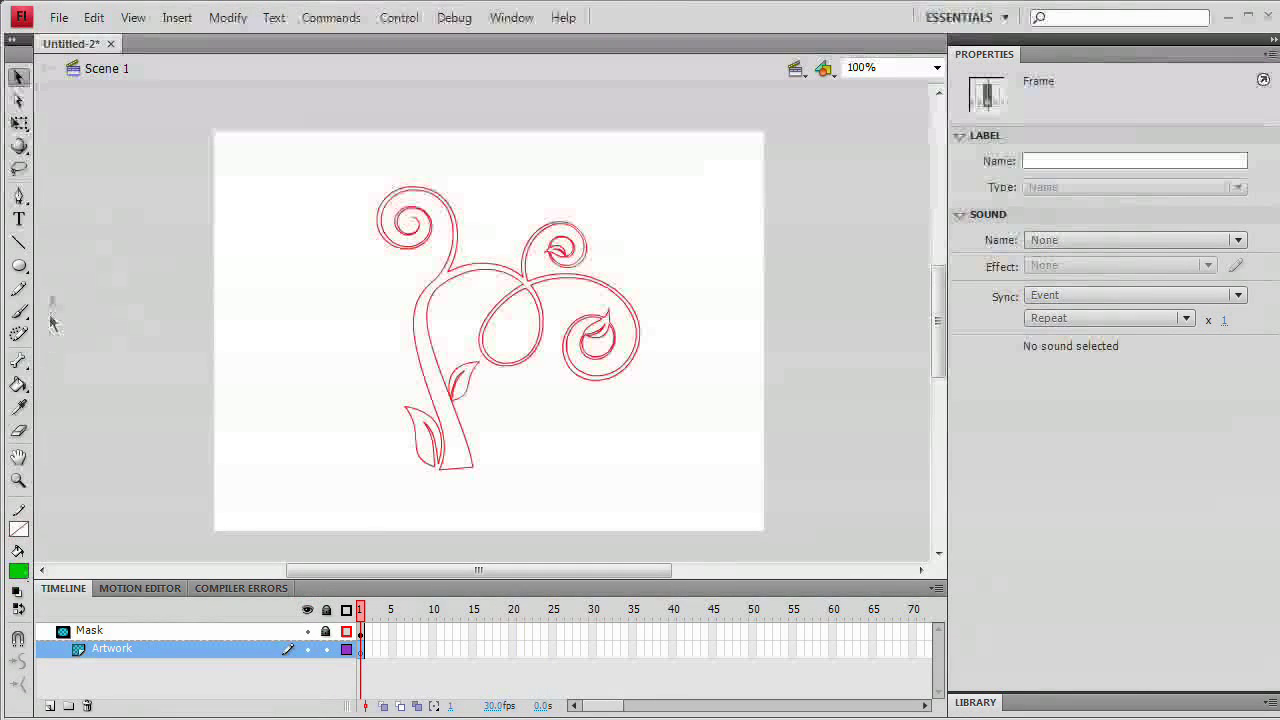
drag(20, 266, 134, 288)
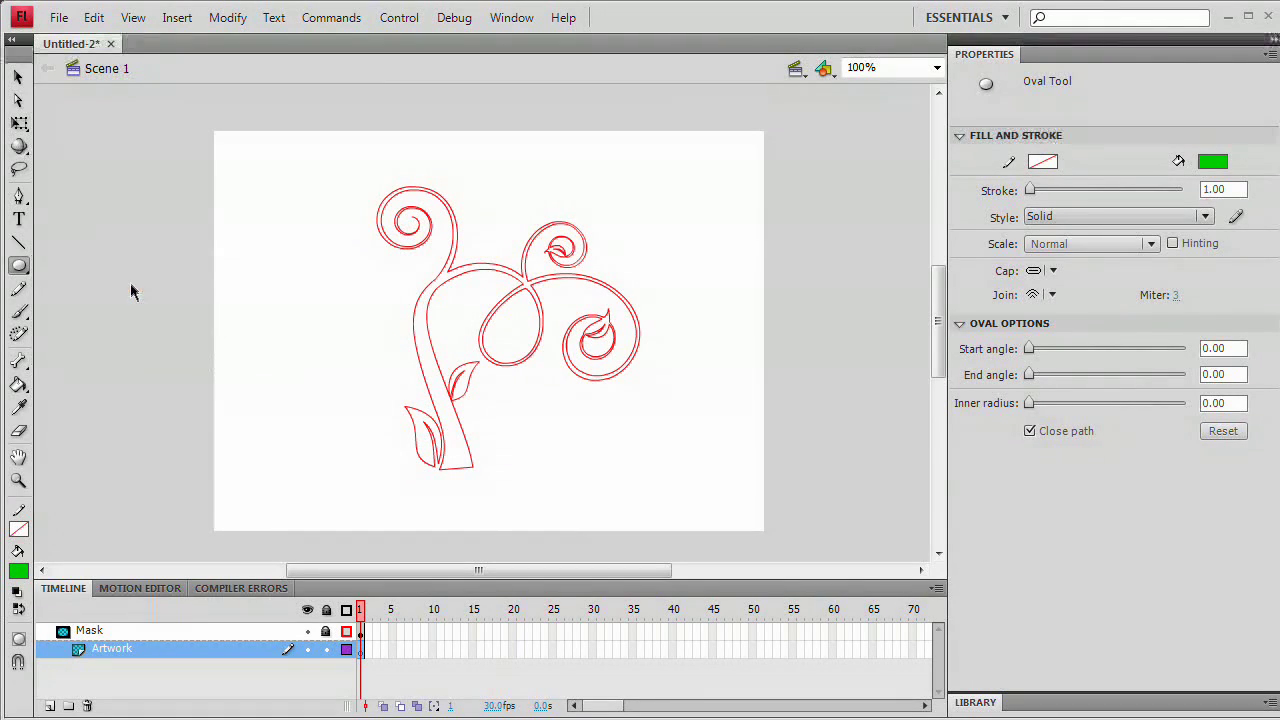
drag(388, 487, 525, 504)
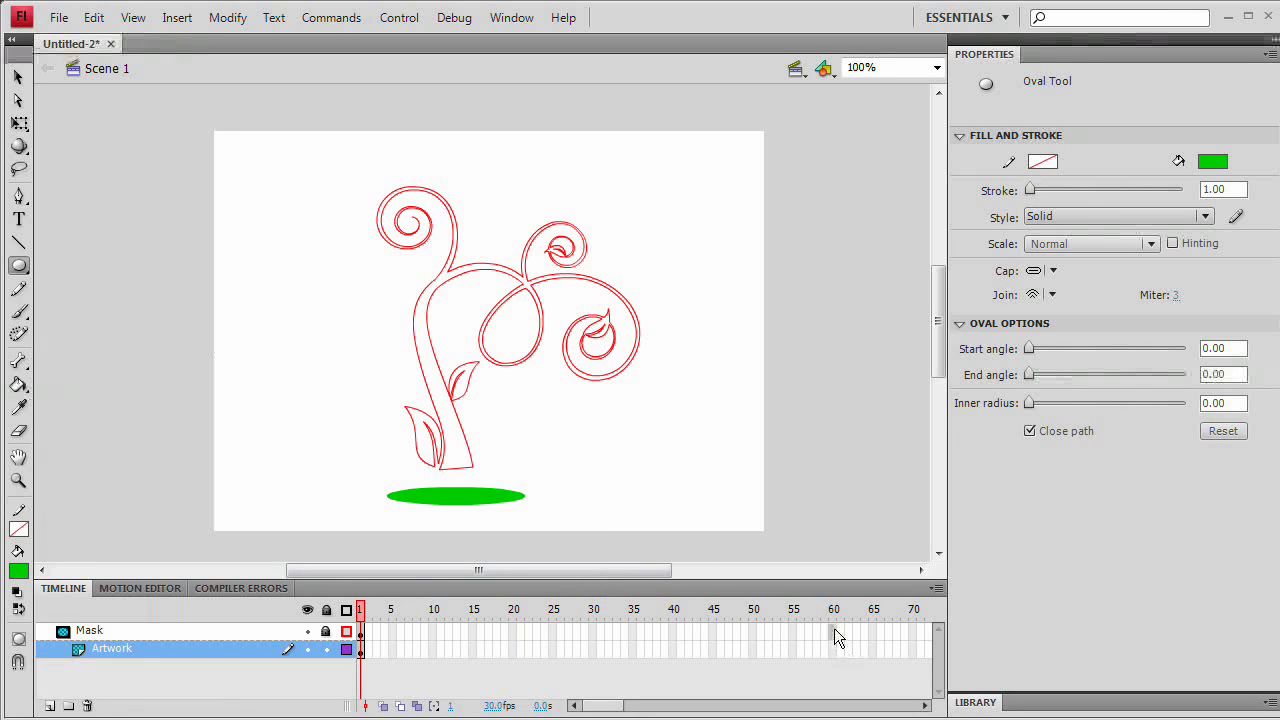
drag(834, 629, 831, 646)
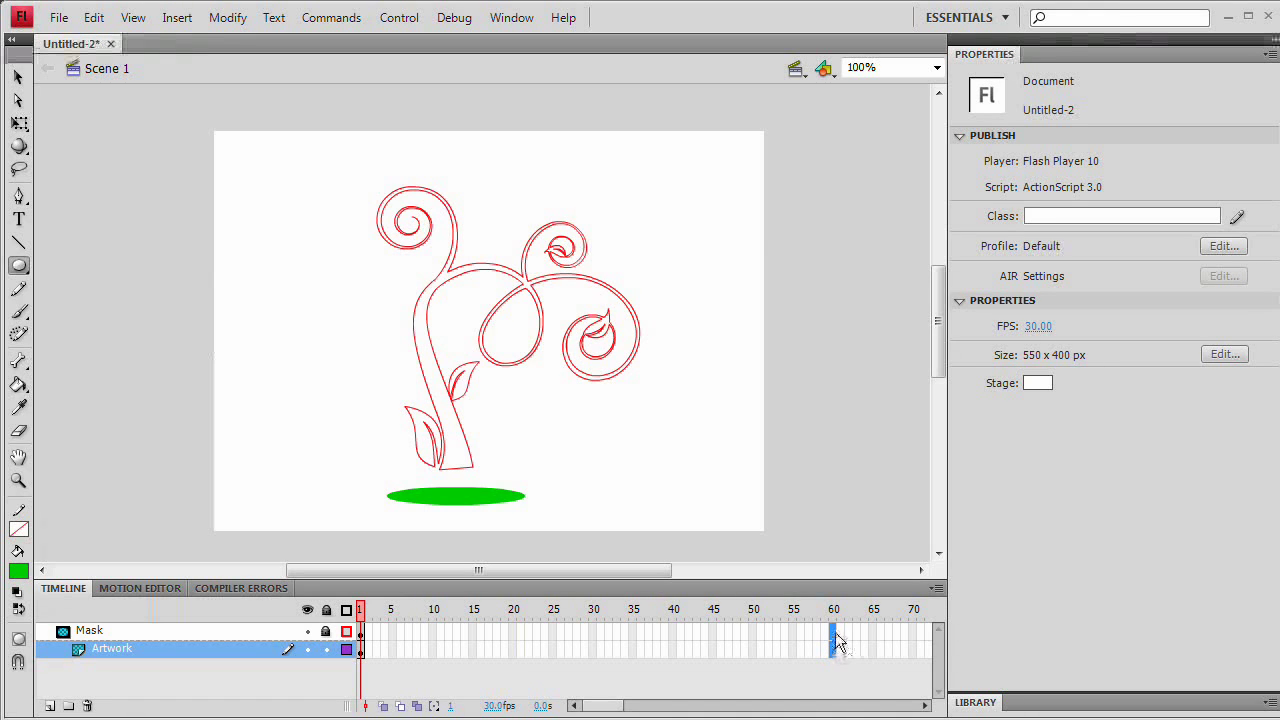
Insert keyframes at frame 60 on both layers, then compare frames 1 and 60
drag(612, 584, 612, 390)
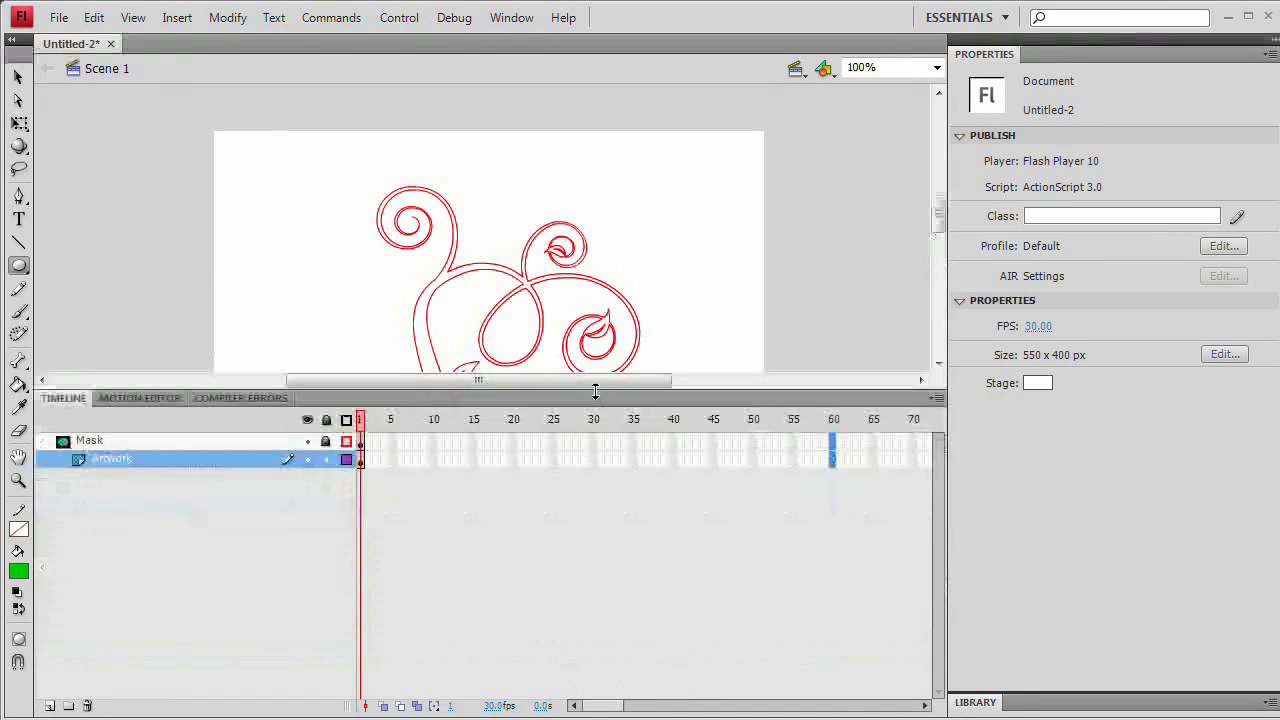
right_click(834, 437)
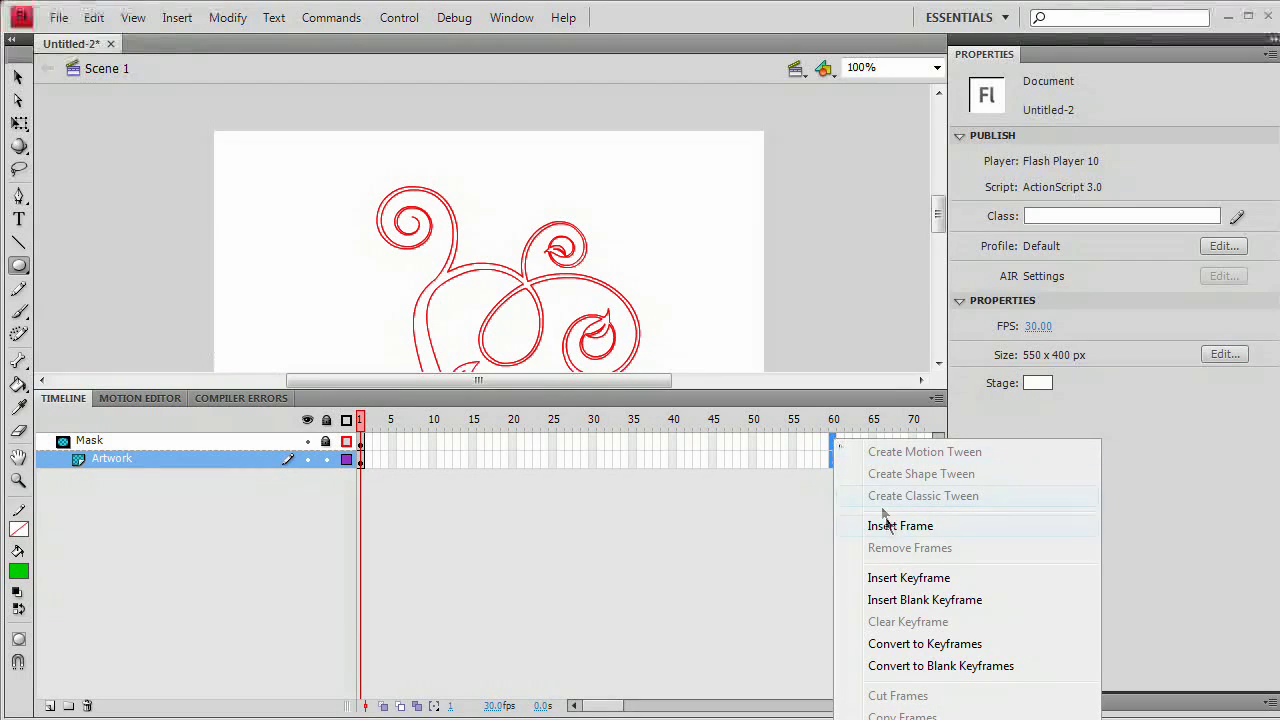
click(887, 580)
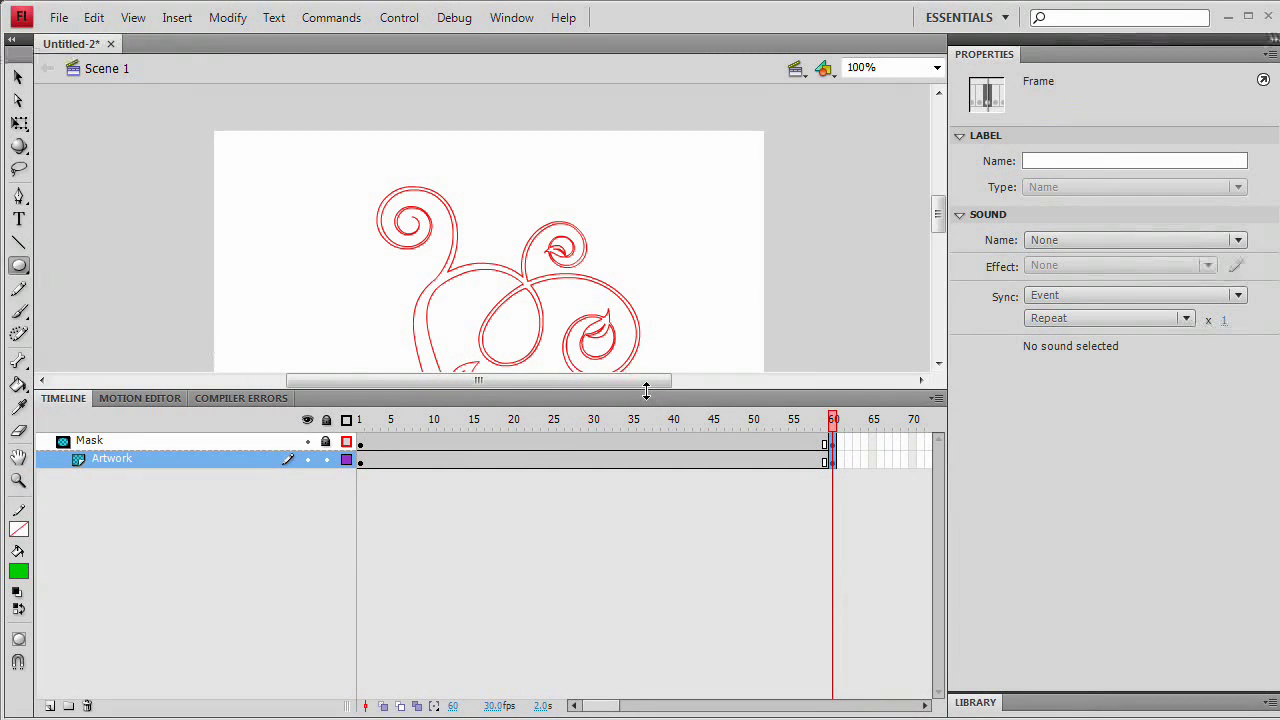
drag(646, 390, 644, 569)
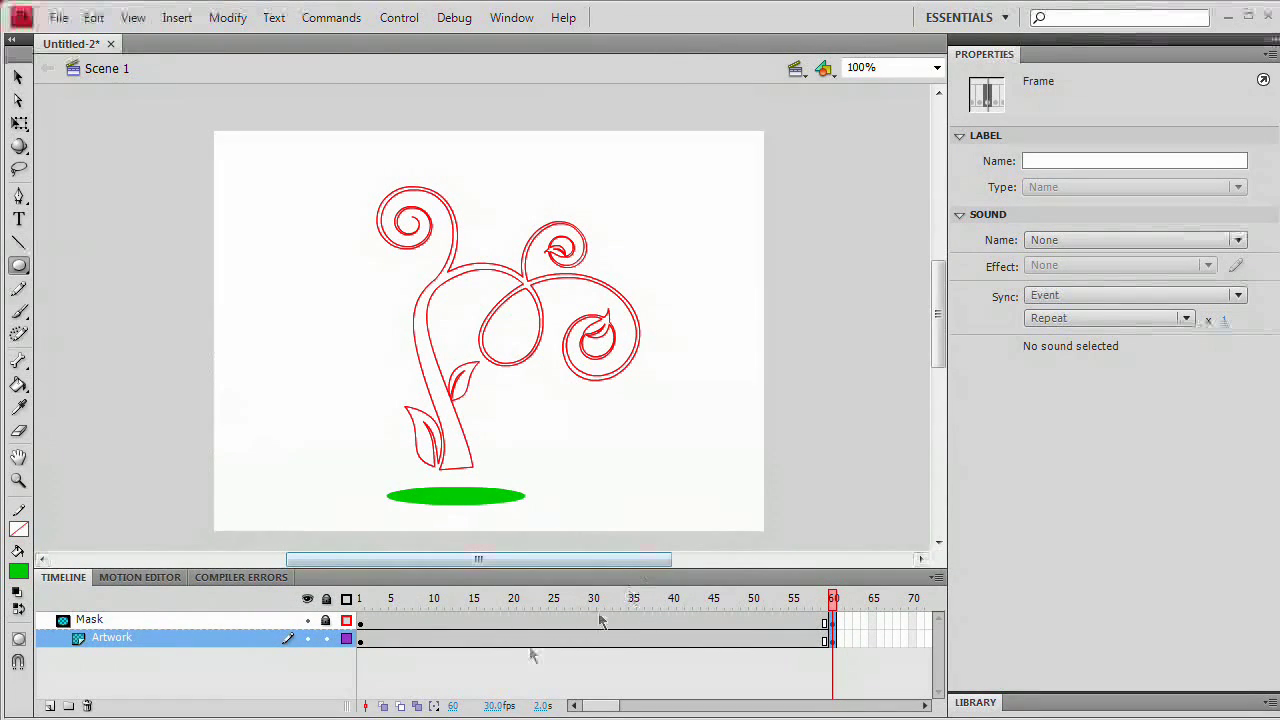
click(362, 641)
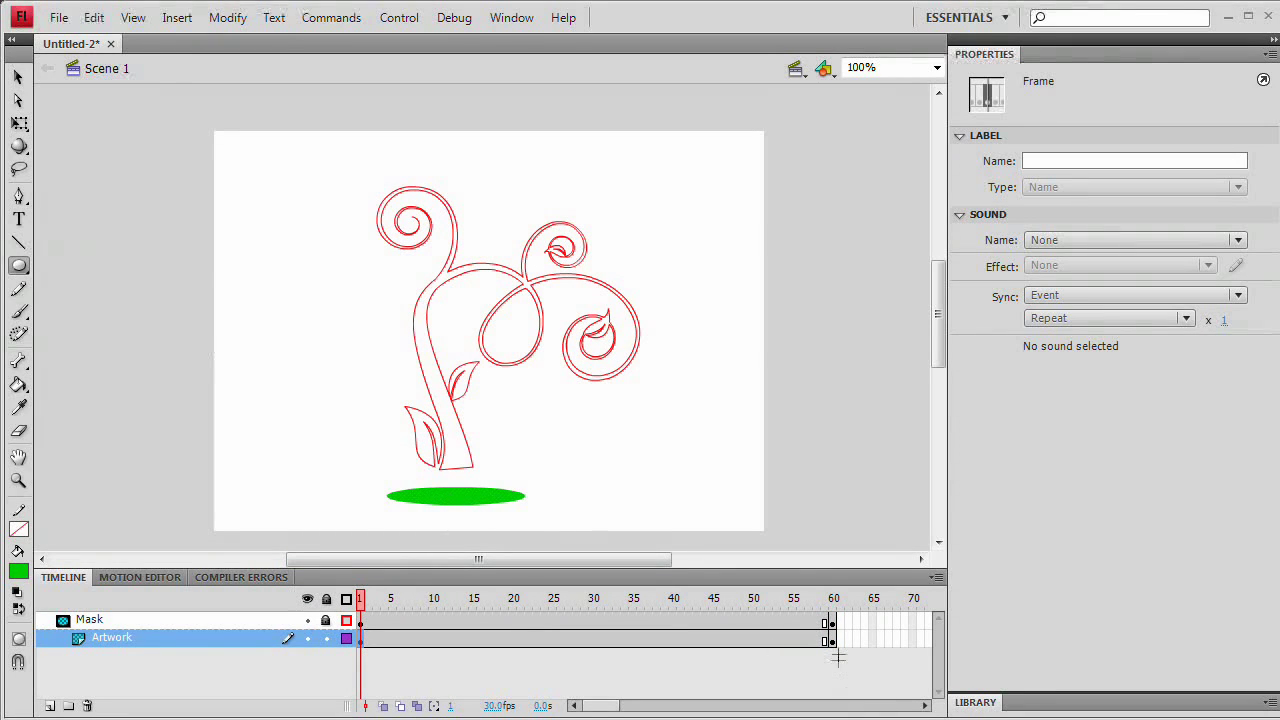
click(834, 641)
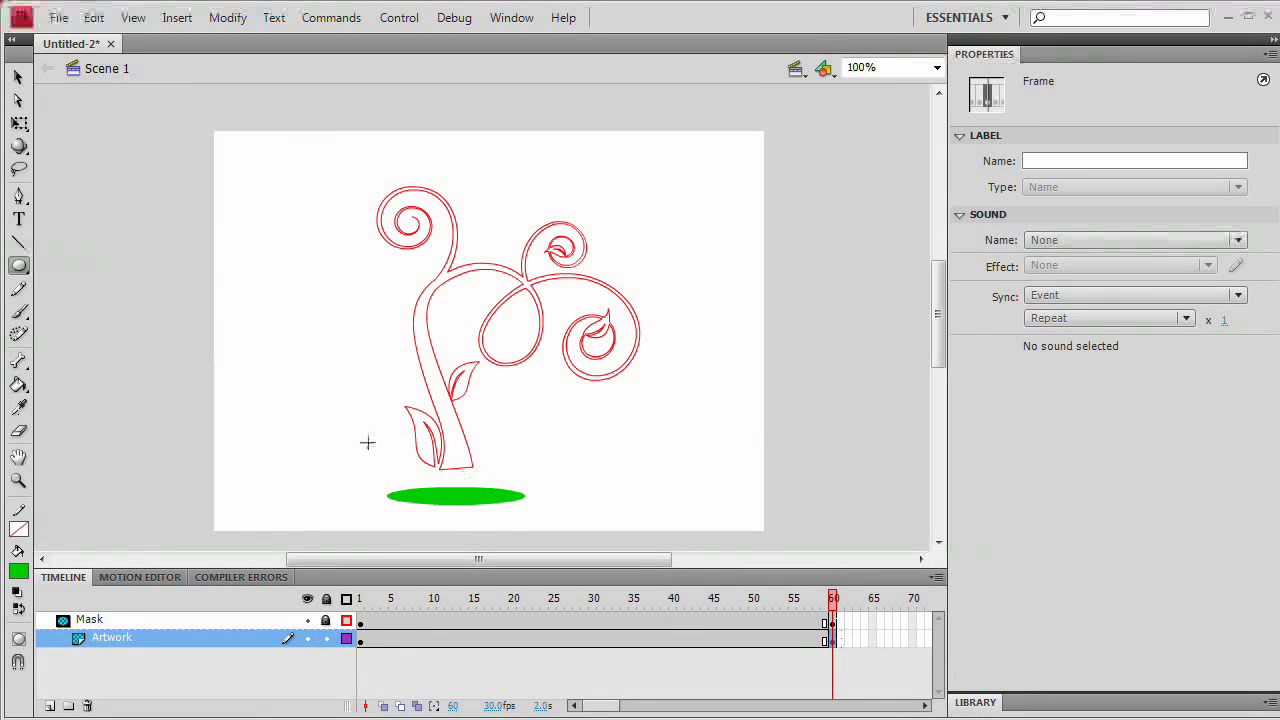
click(17, 78)
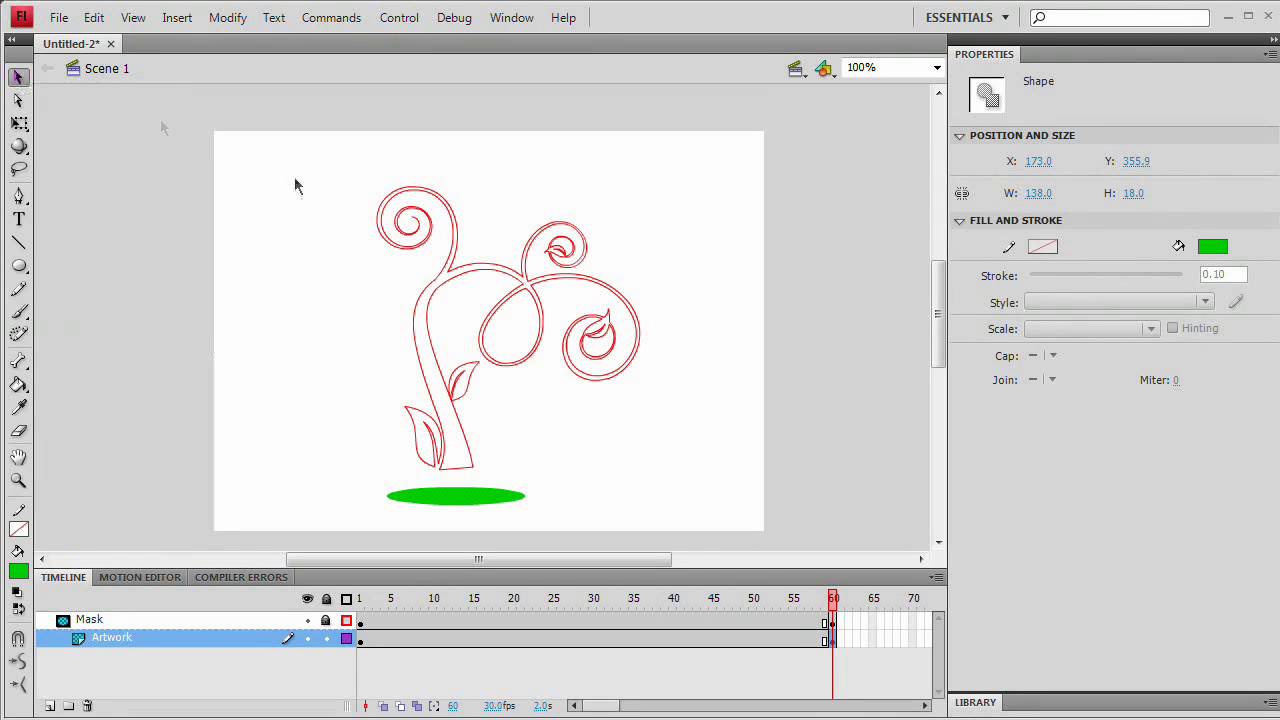
At frame 60, stretch the green oval into a 373.4 x 373.0 blob covering the whole vine, keeping frame 1's small oval
click(586, 482)
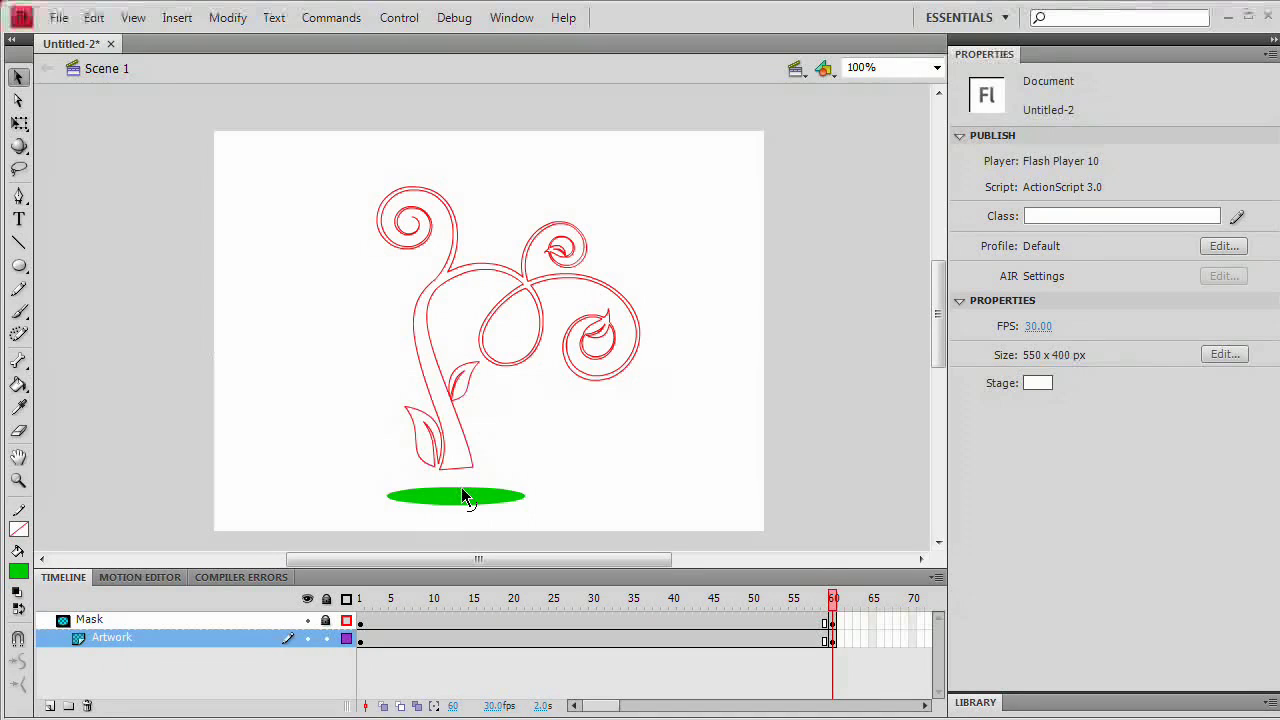
drag(462, 496, 368, 175)
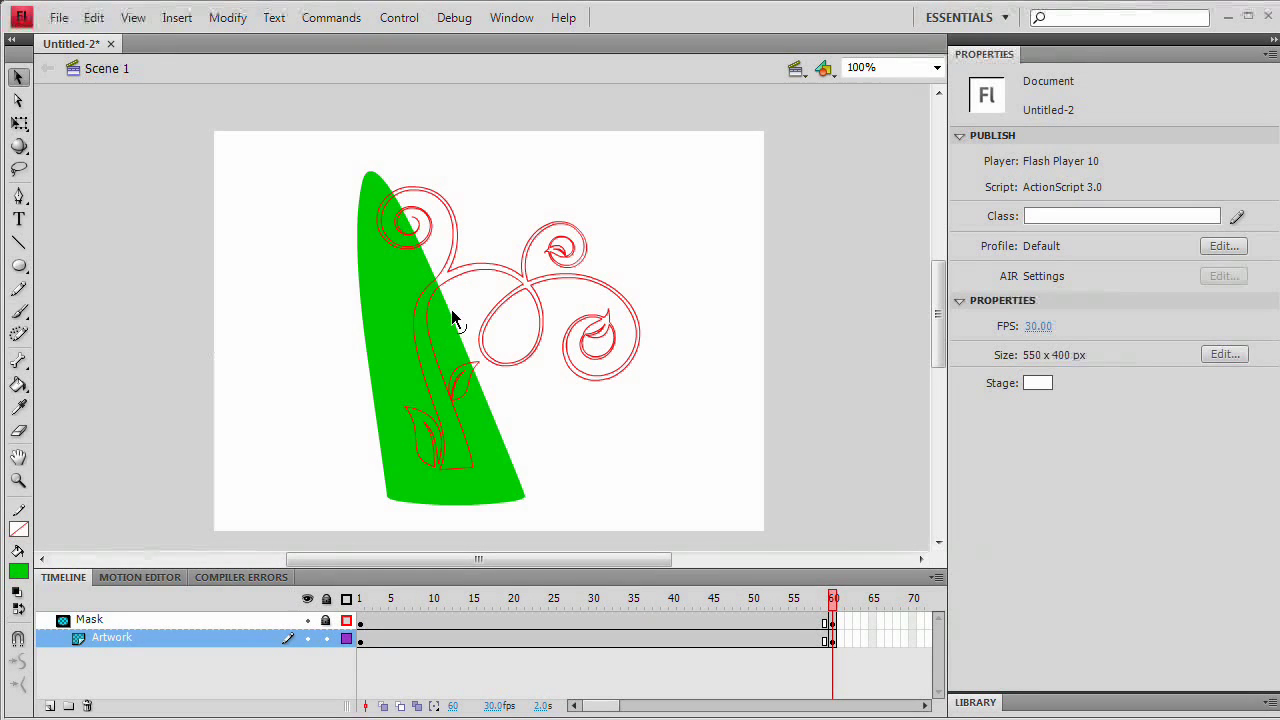
drag(452, 318, 686, 290)
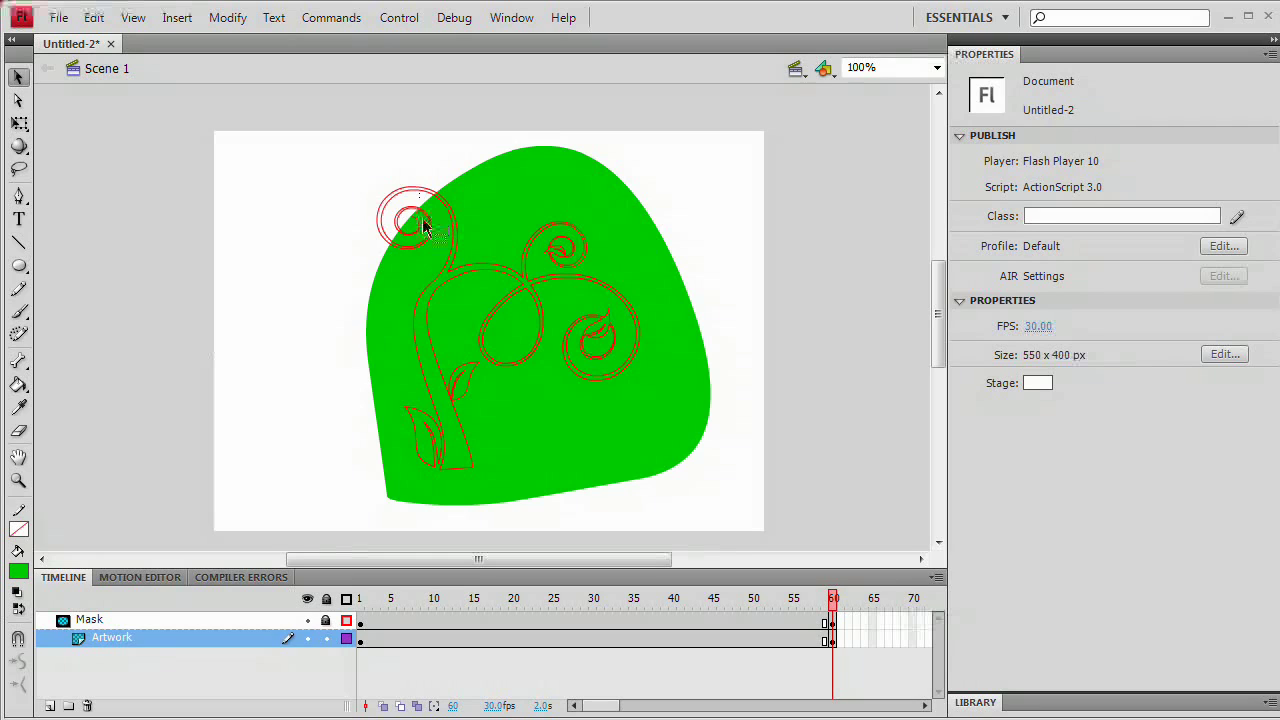
drag(416, 214, 387, 200)
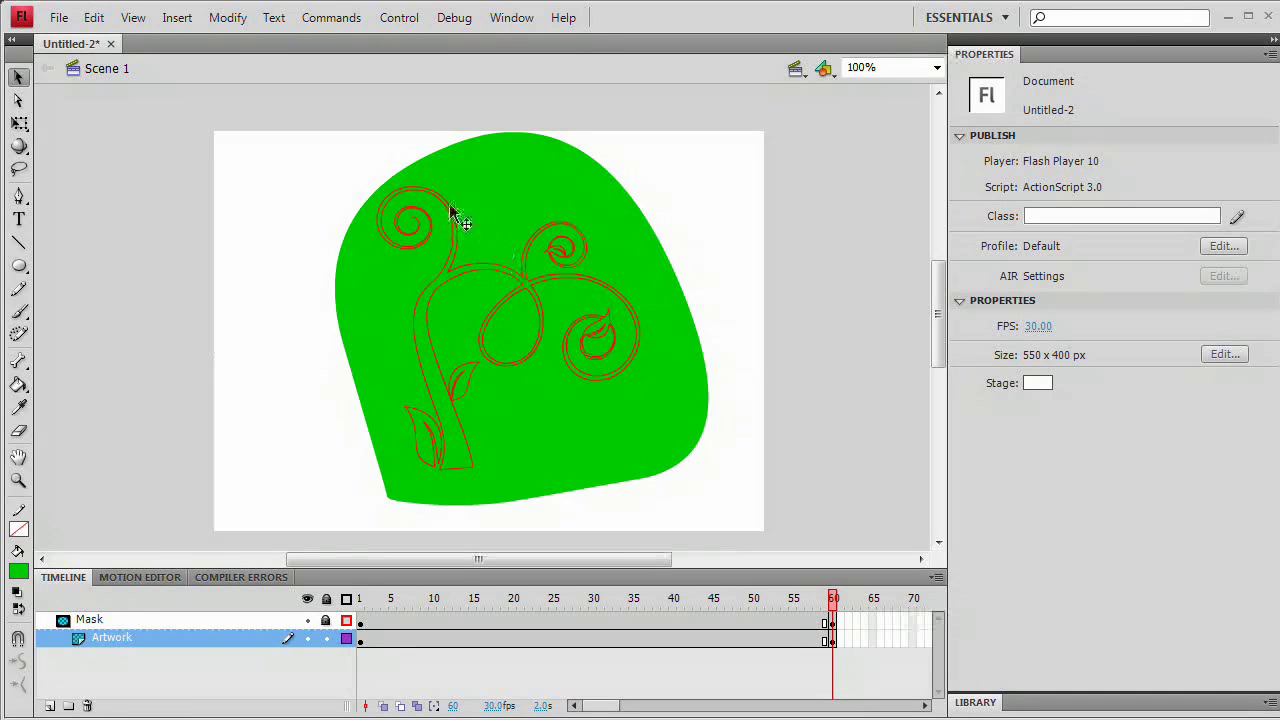
click(361, 641)
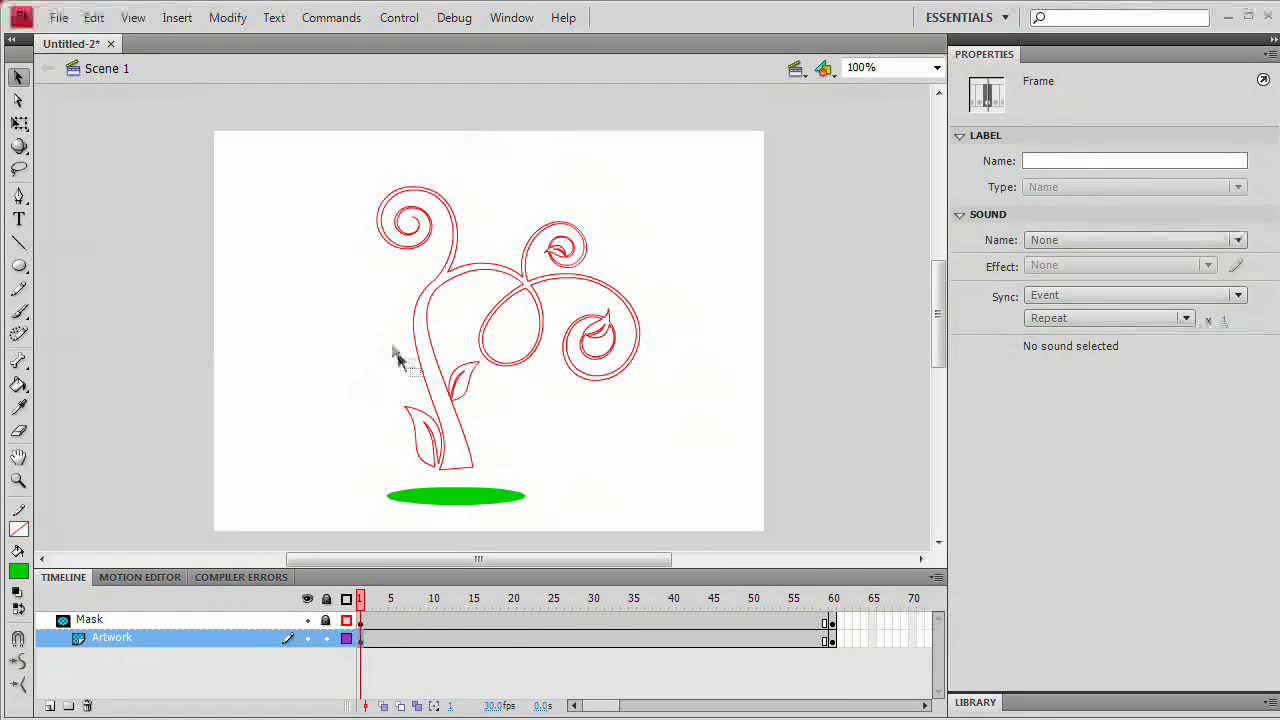
click(831, 641)
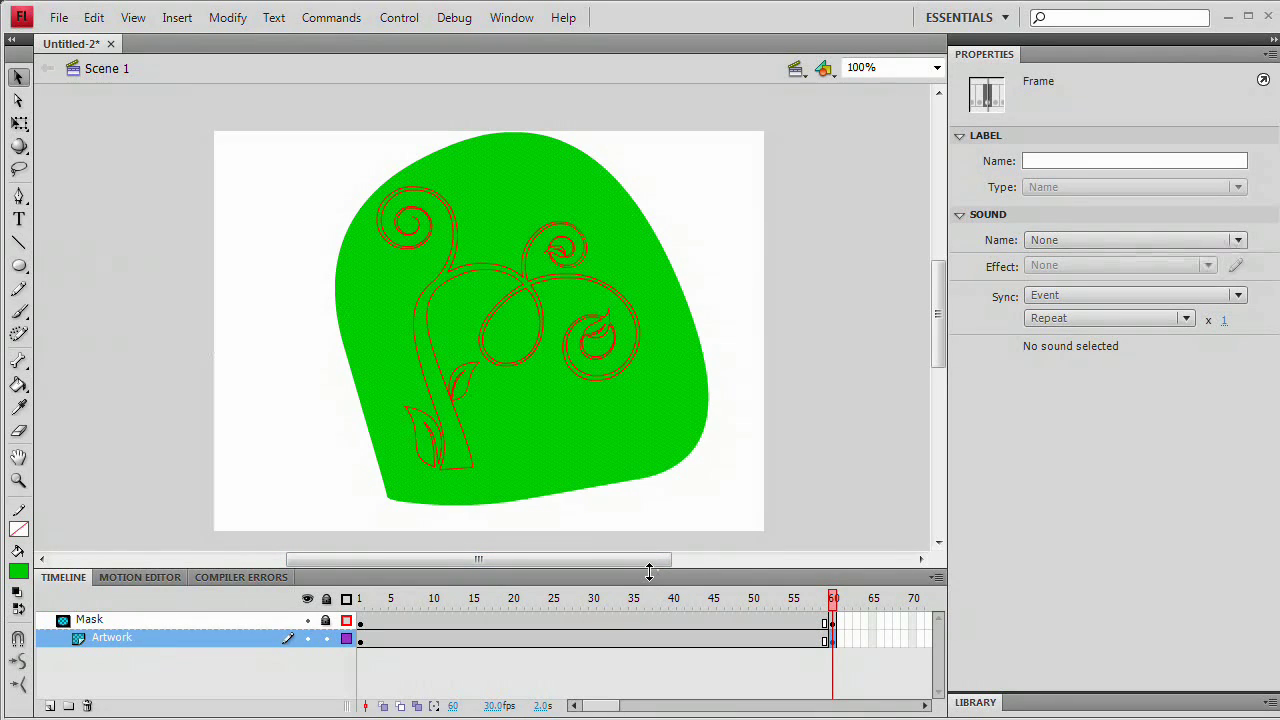
click(612, 412)
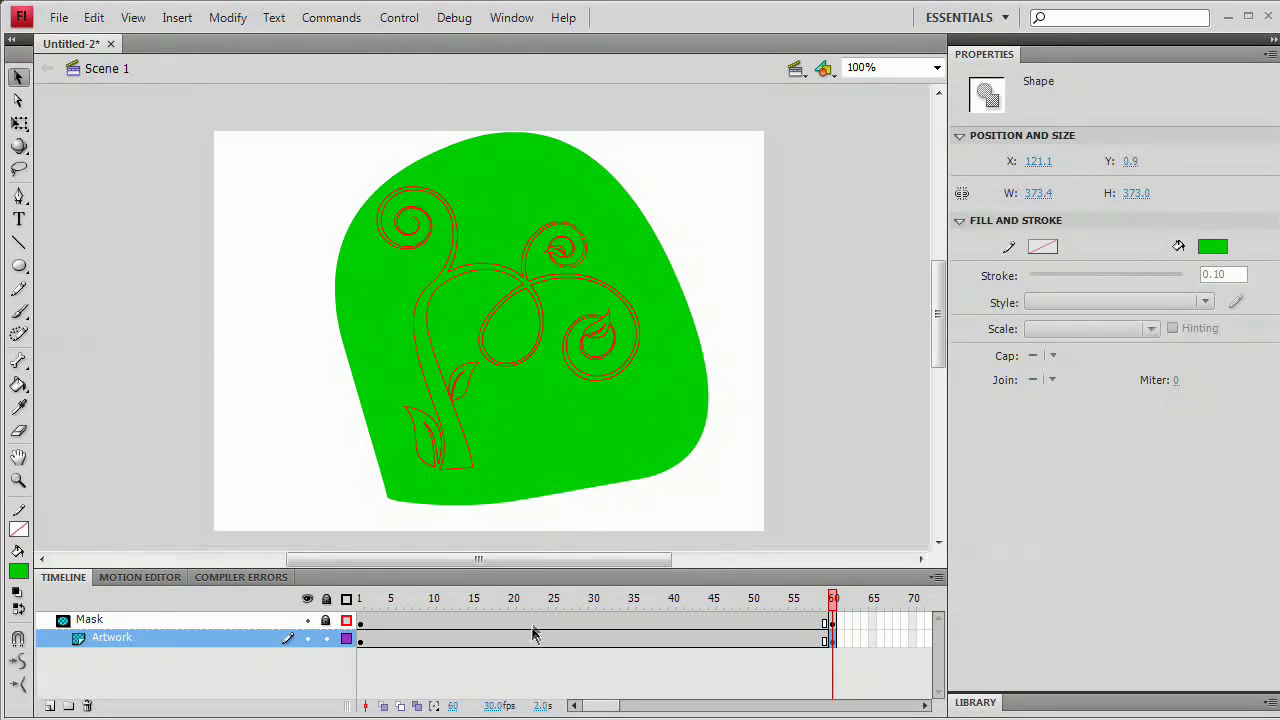
Add a shape tween over frames 1–60 on the Artwork layer and scrub to preview the oval growing
drag(538, 575, 534, 259)
click(550, 261)
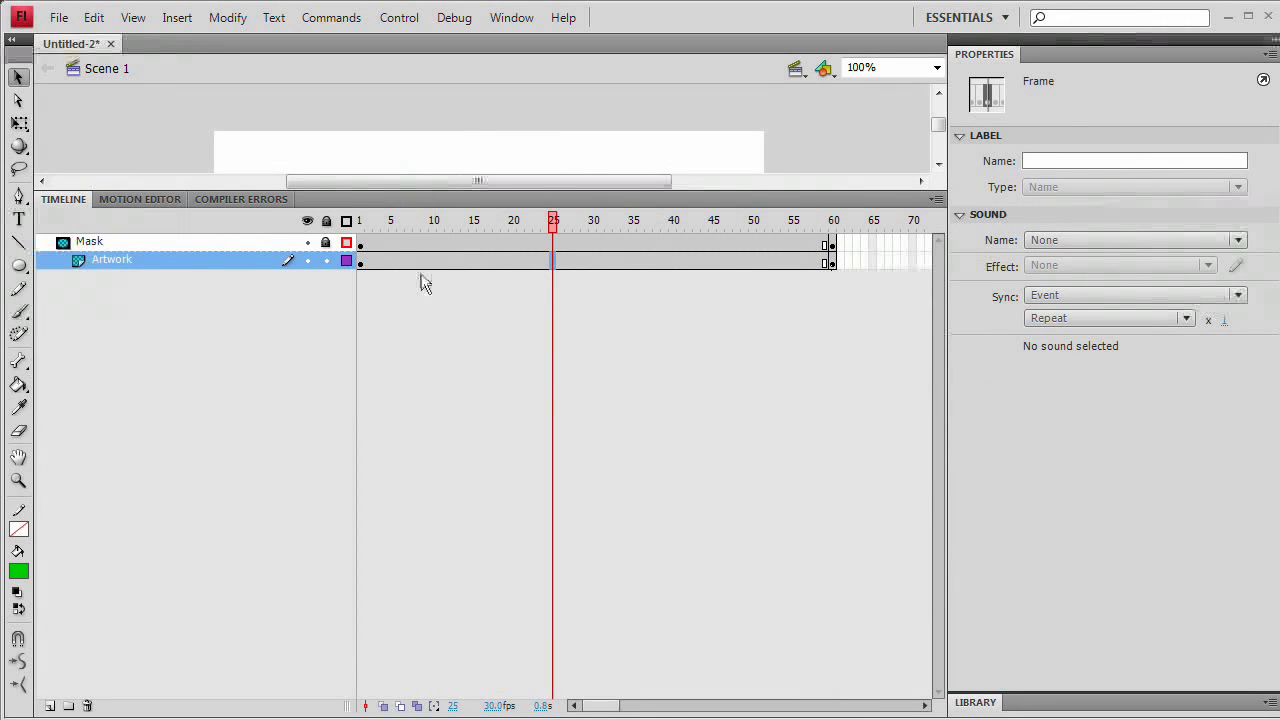
right_click(594, 262)
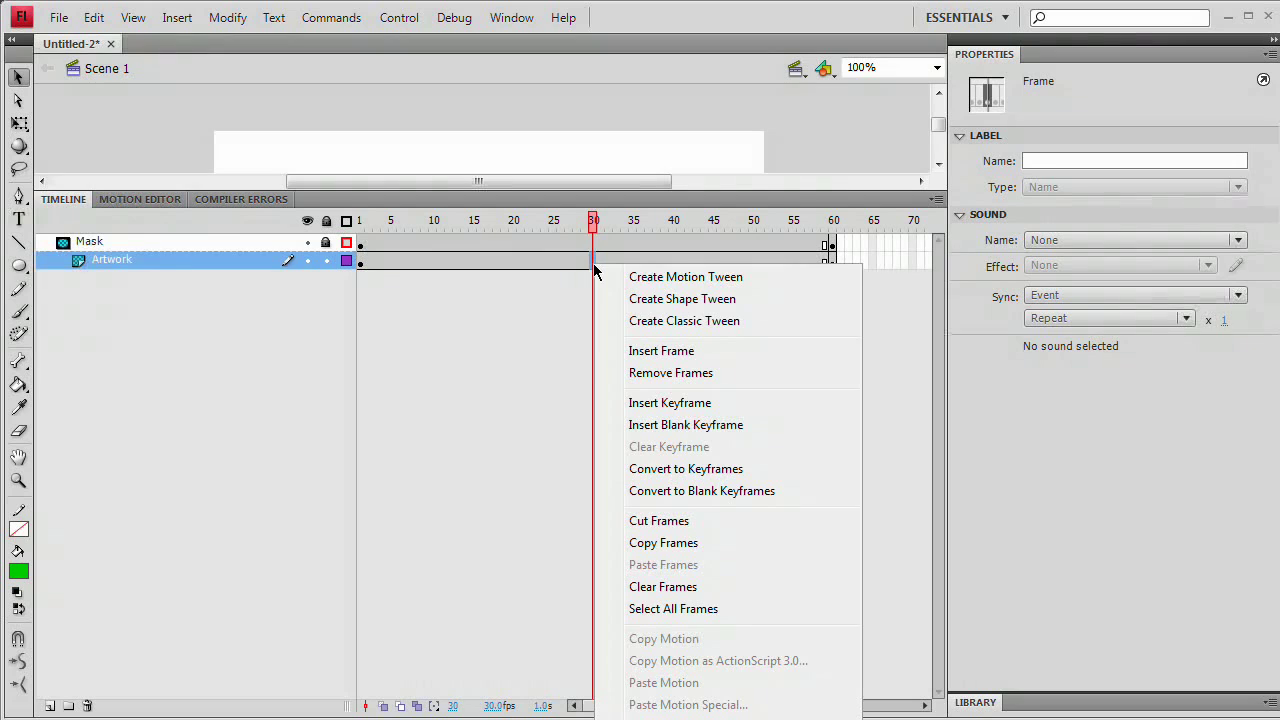
click(674, 298)
drag(615, 192, 615, 581)
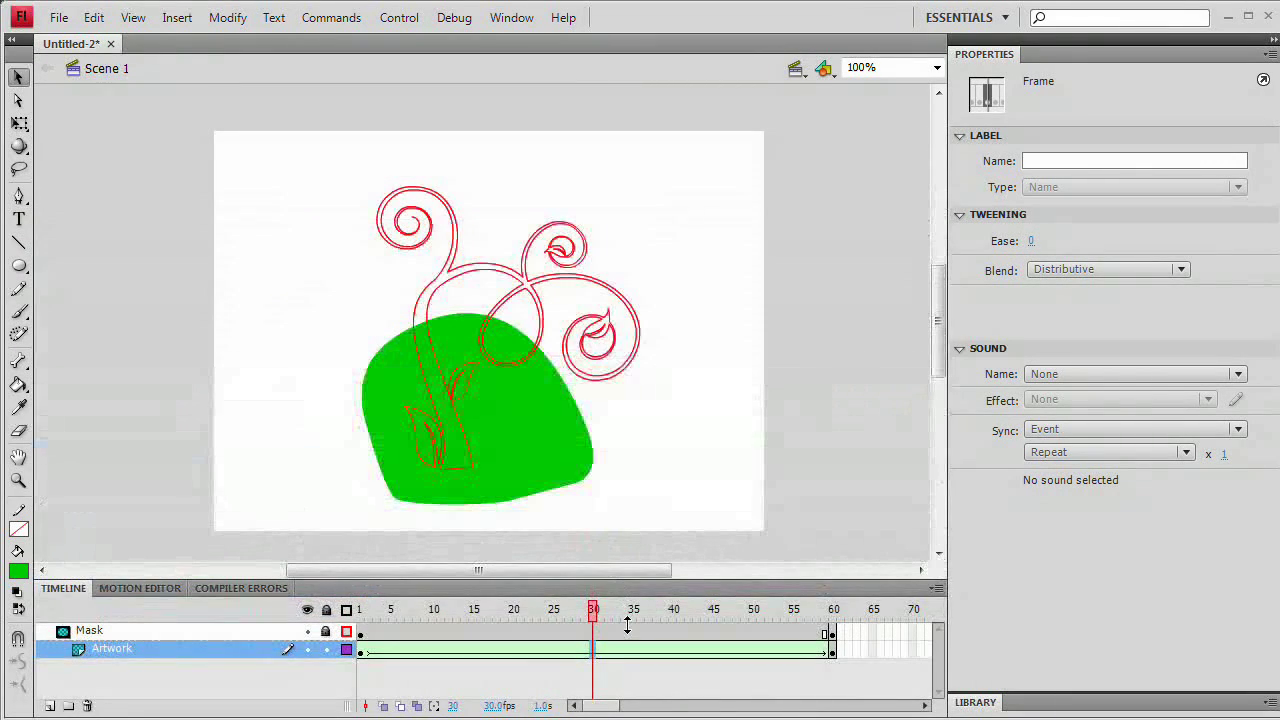
click(362, 652)
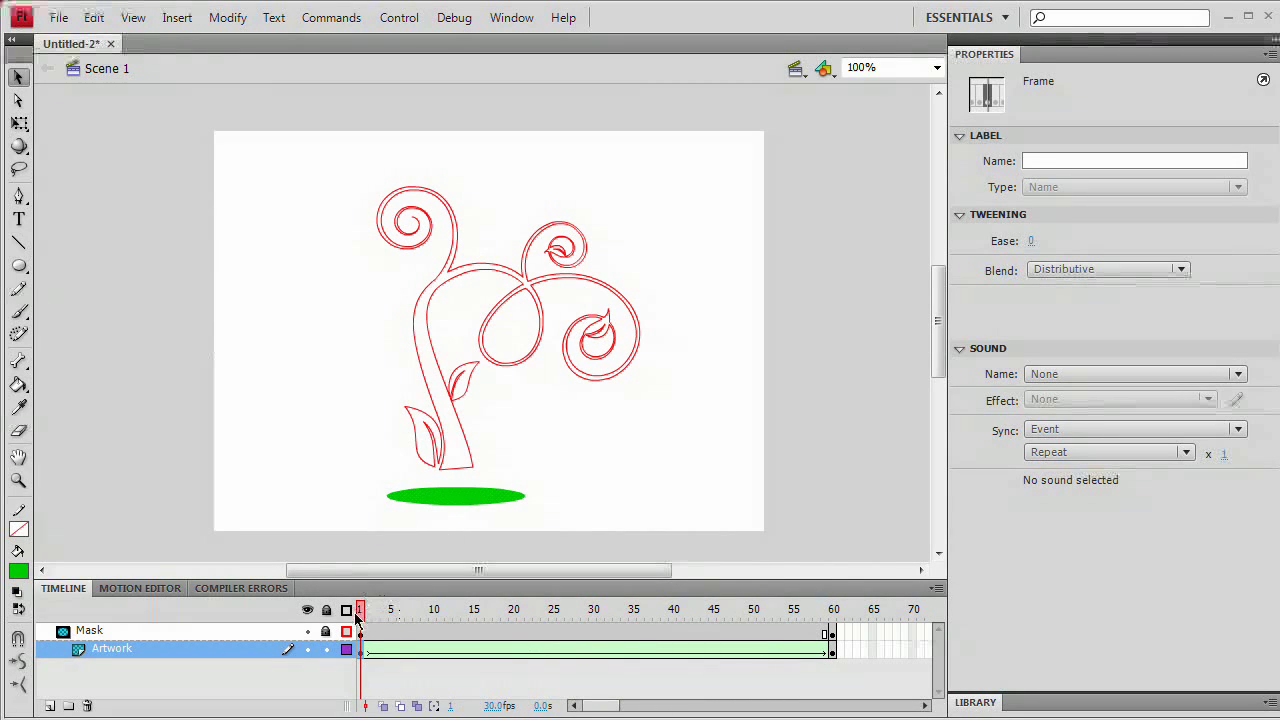
drag(361, 610, 315, 648)
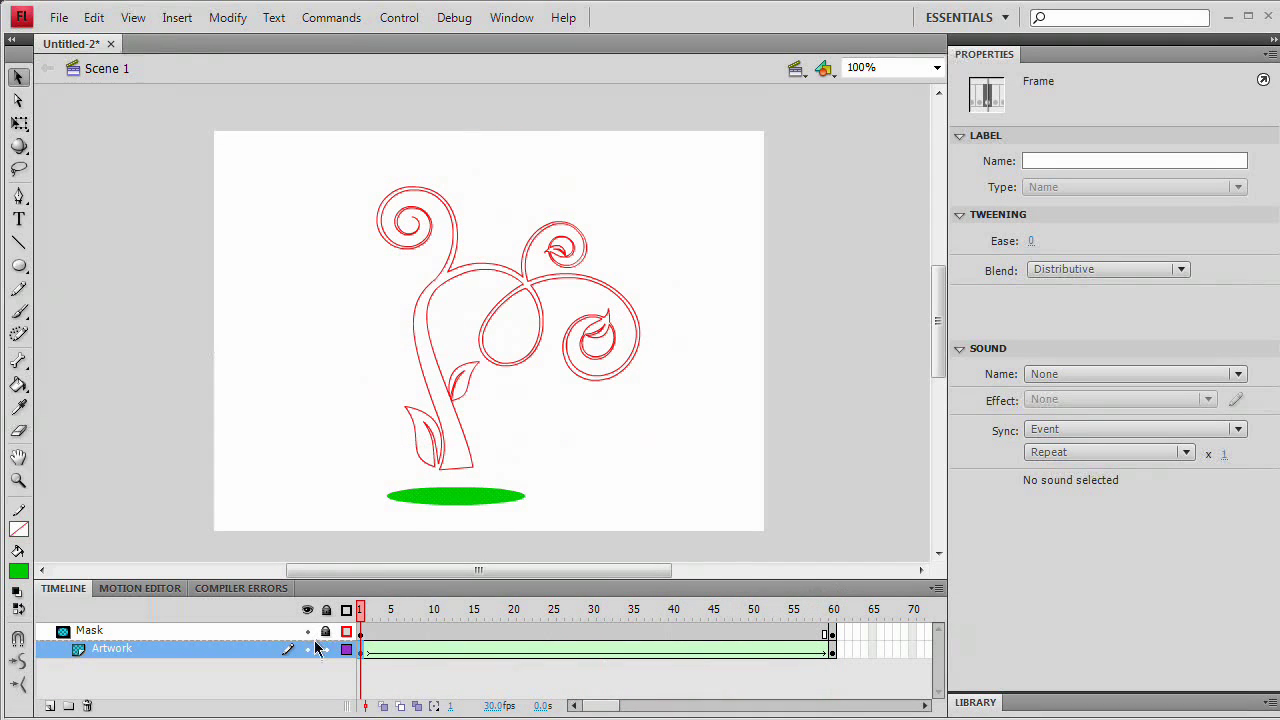
Lock the layers to activate the mask, test the movie as Untitled-2.swf, then close the preview
click(326, 650)
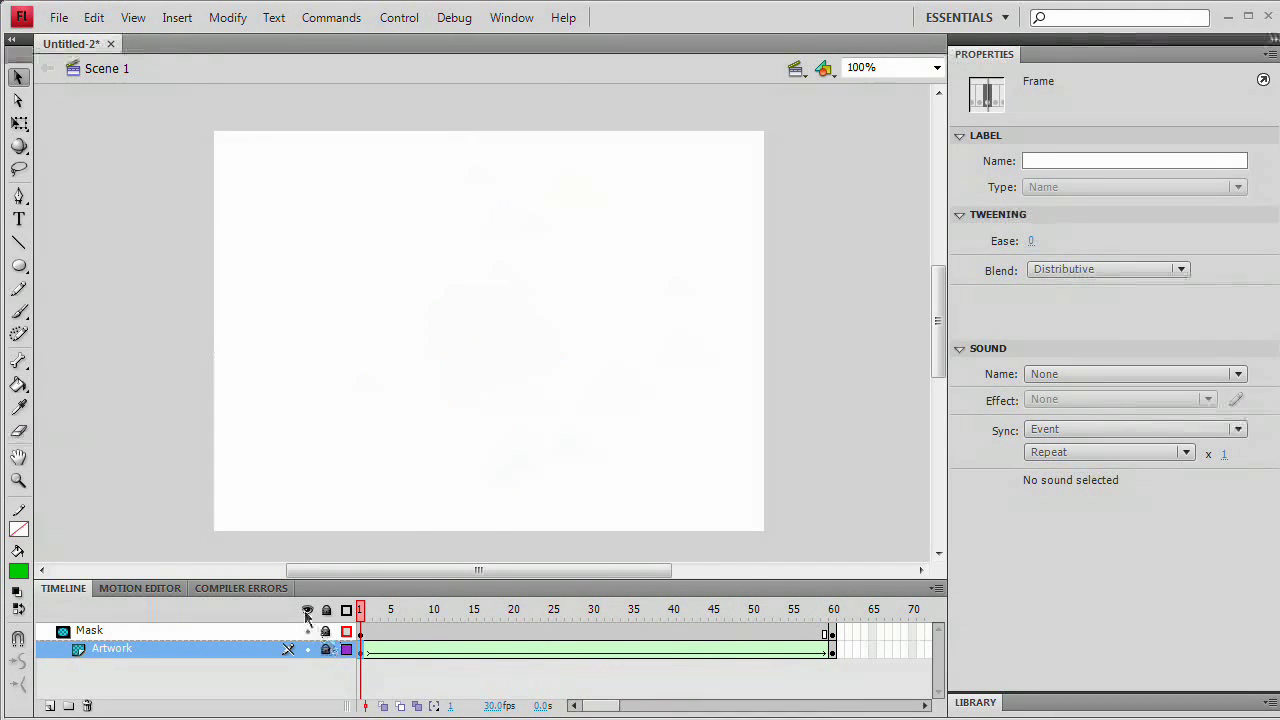
key(ctrl+Return)
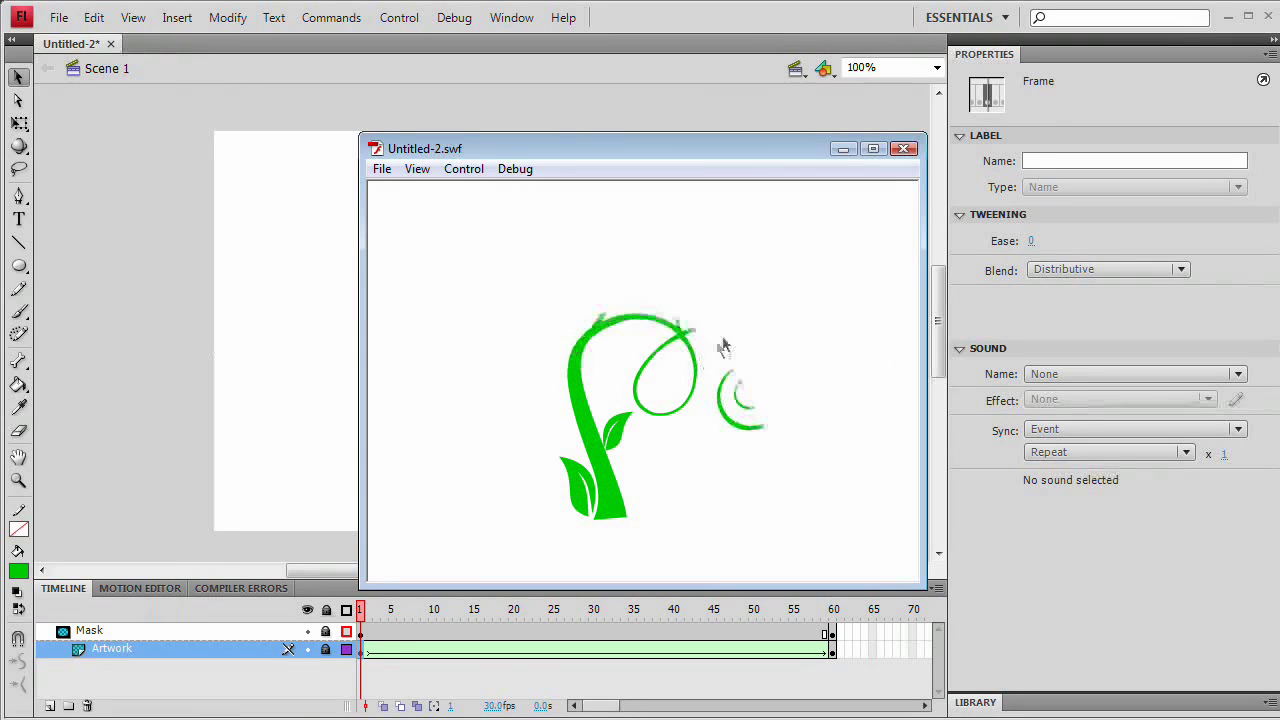
click(903, 148)
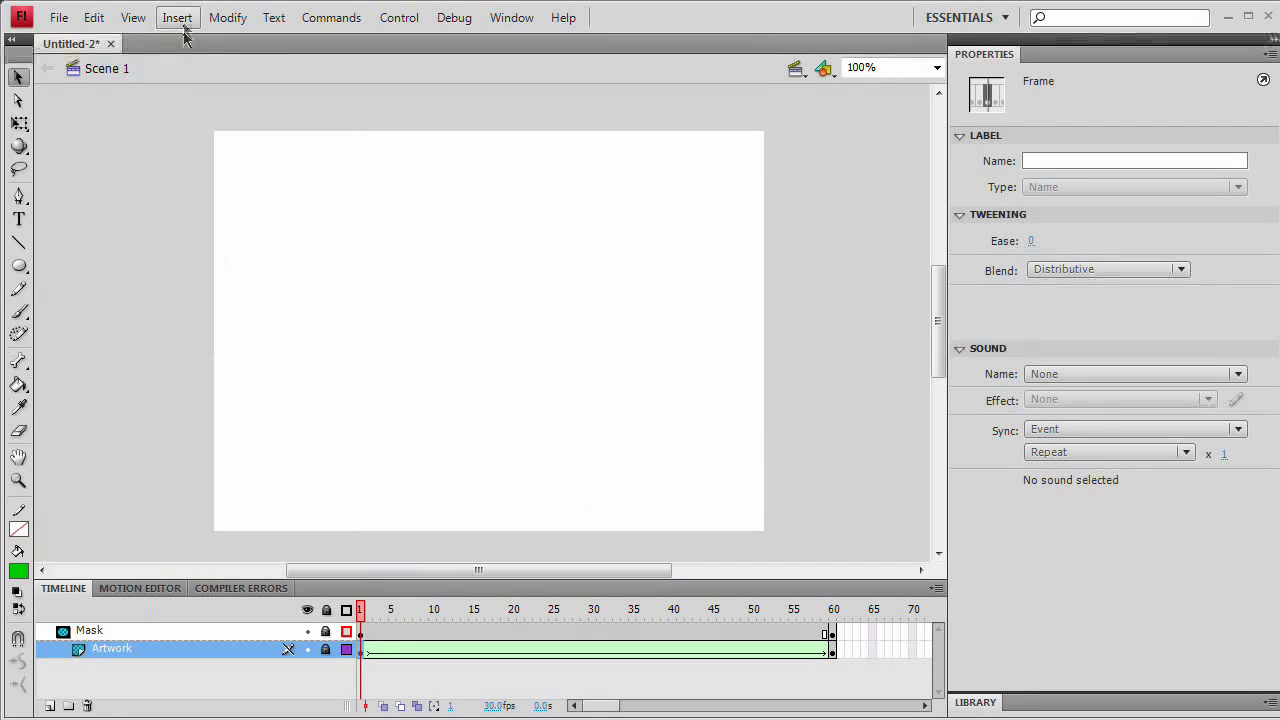
Close Untitled-2 and discard its unsaved changes
click(110, 44)
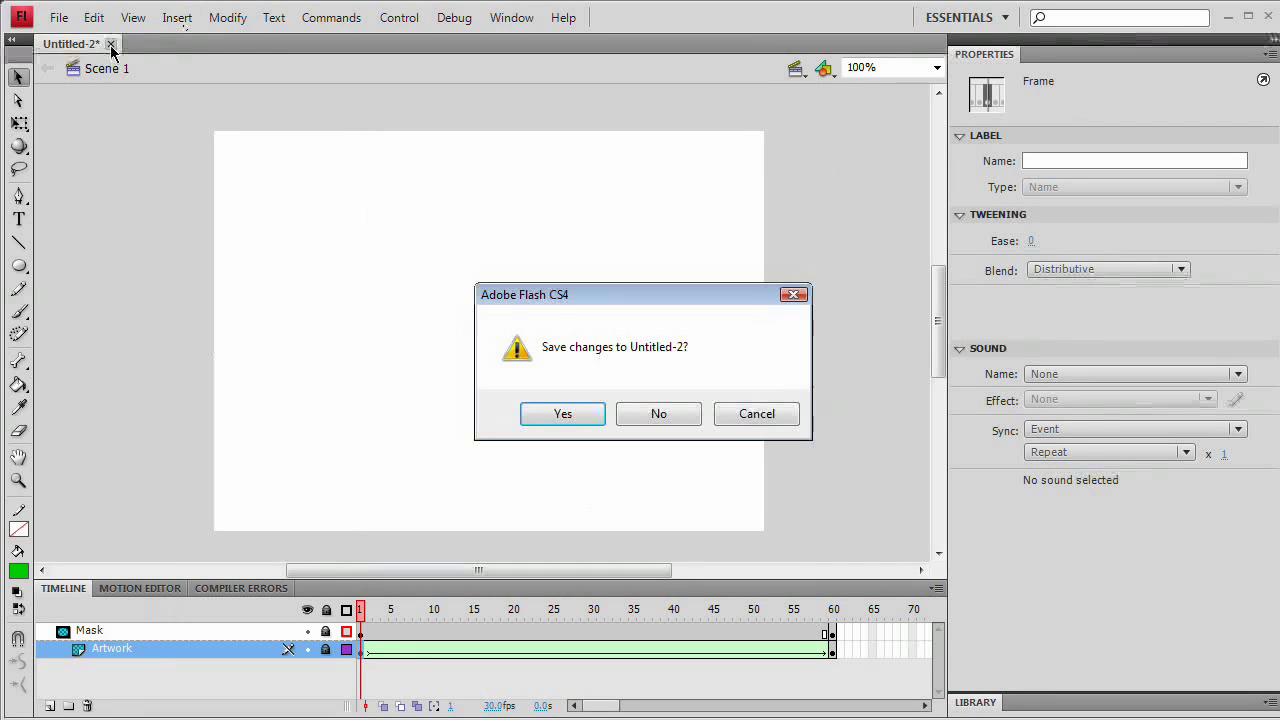
click(654, 414)
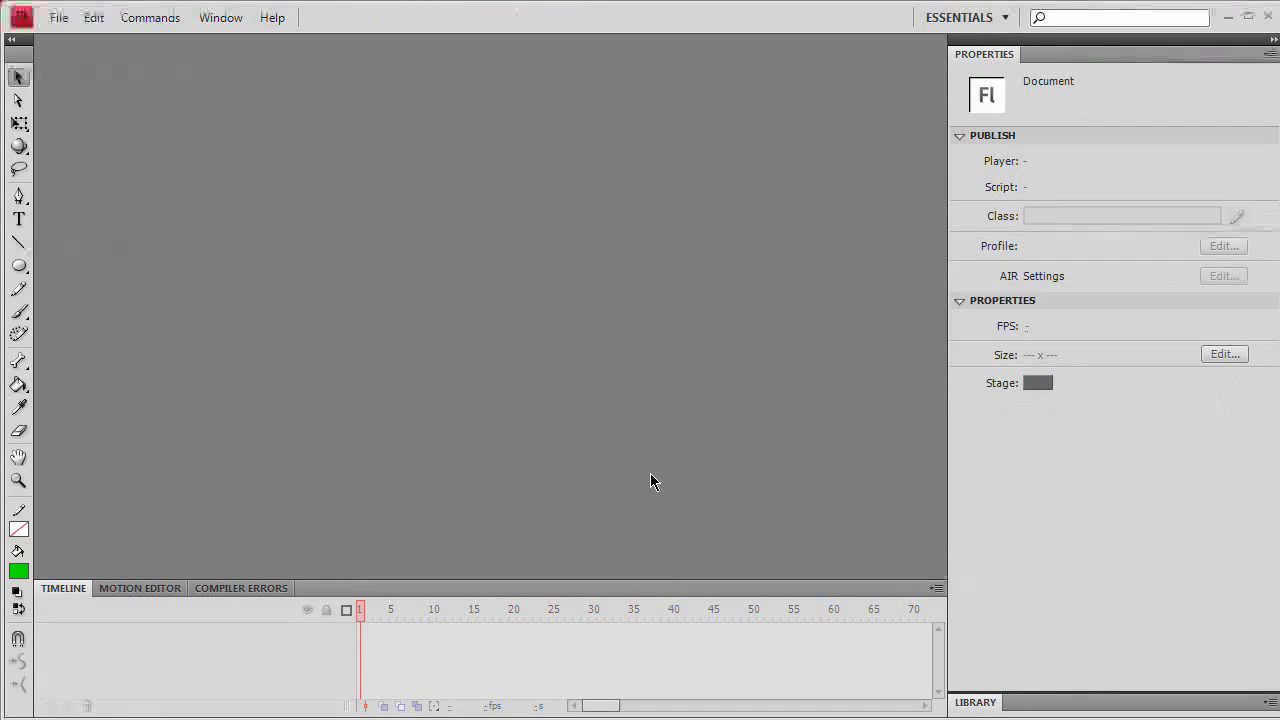
click(59, 18)
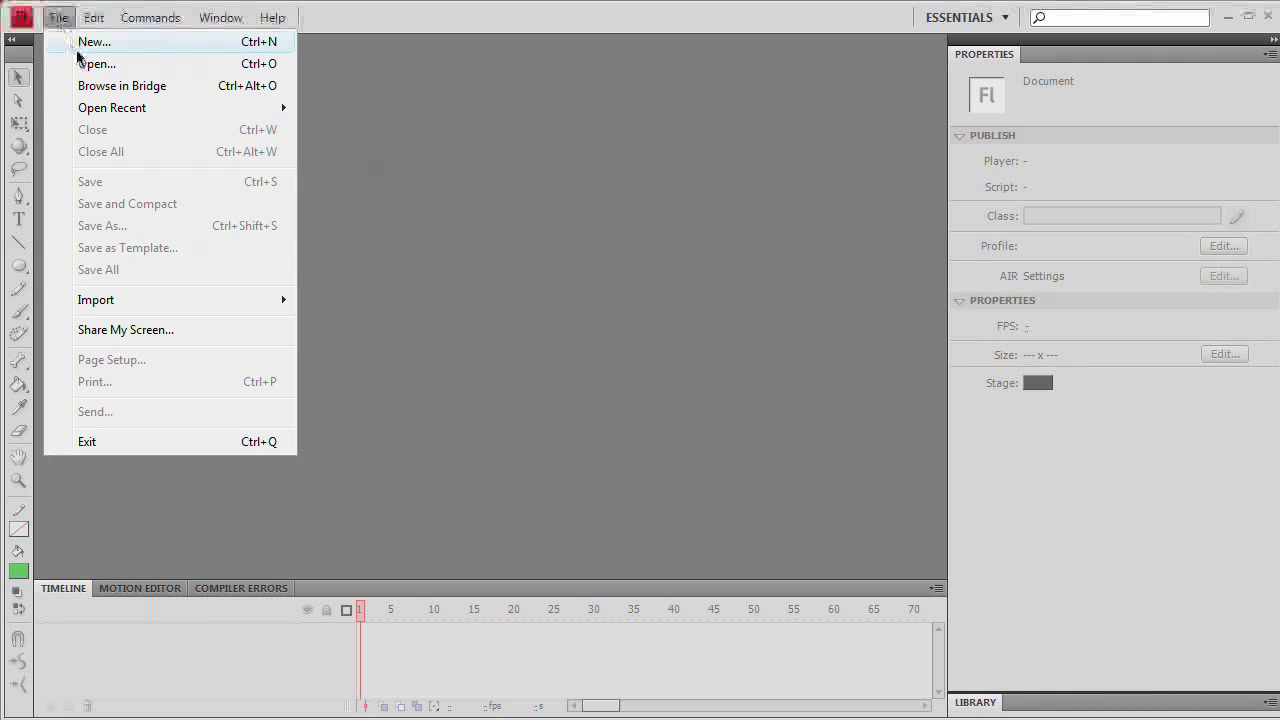
Create a new Flash File (ActionScript 3.0) document, Untitled-3
click(40, 43)
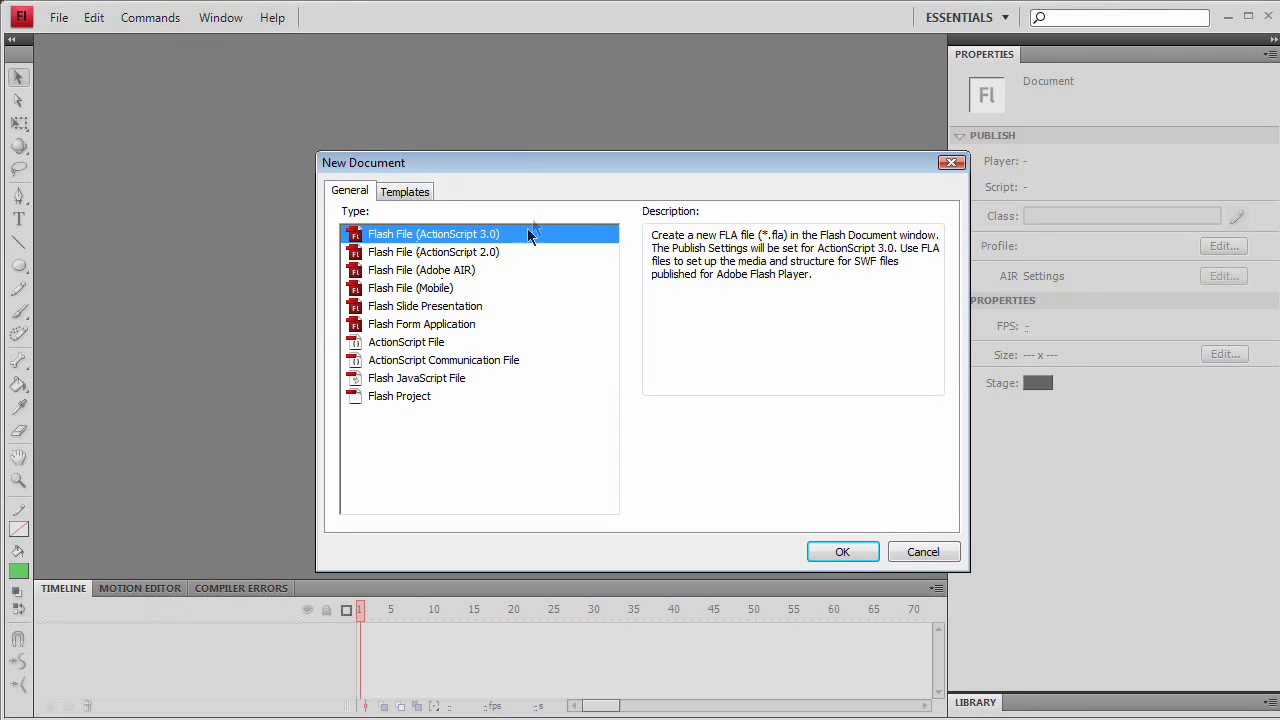
click(843, 558)
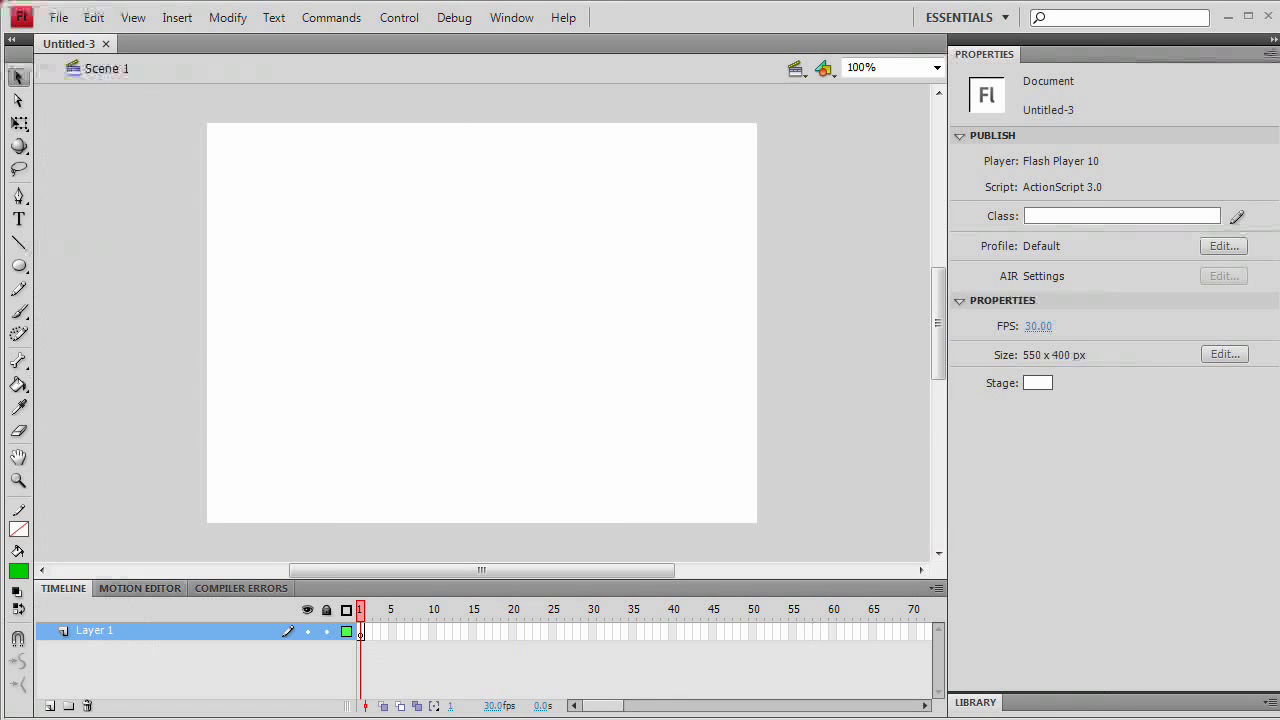
Drag artwork.ai from Bridge onto the stage and exclude Layer 2 in the import dialog
key(alt+Tab)
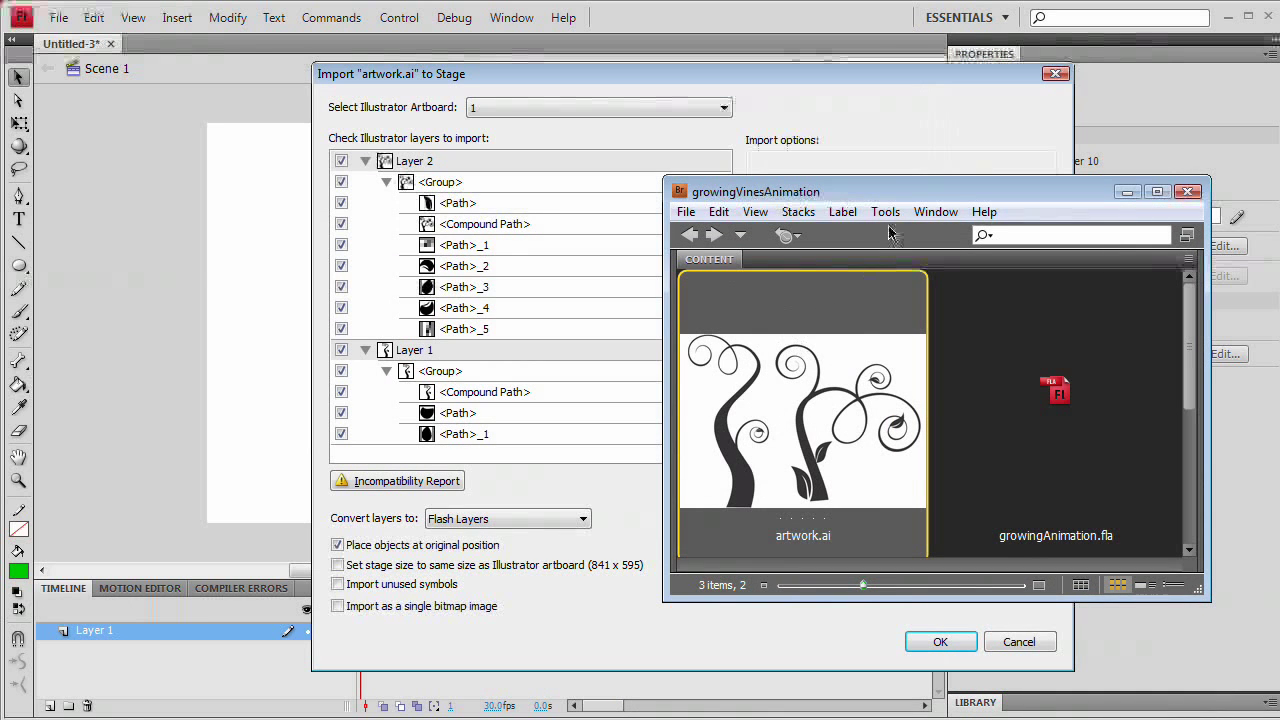
drag(888, 196, 983, 213)
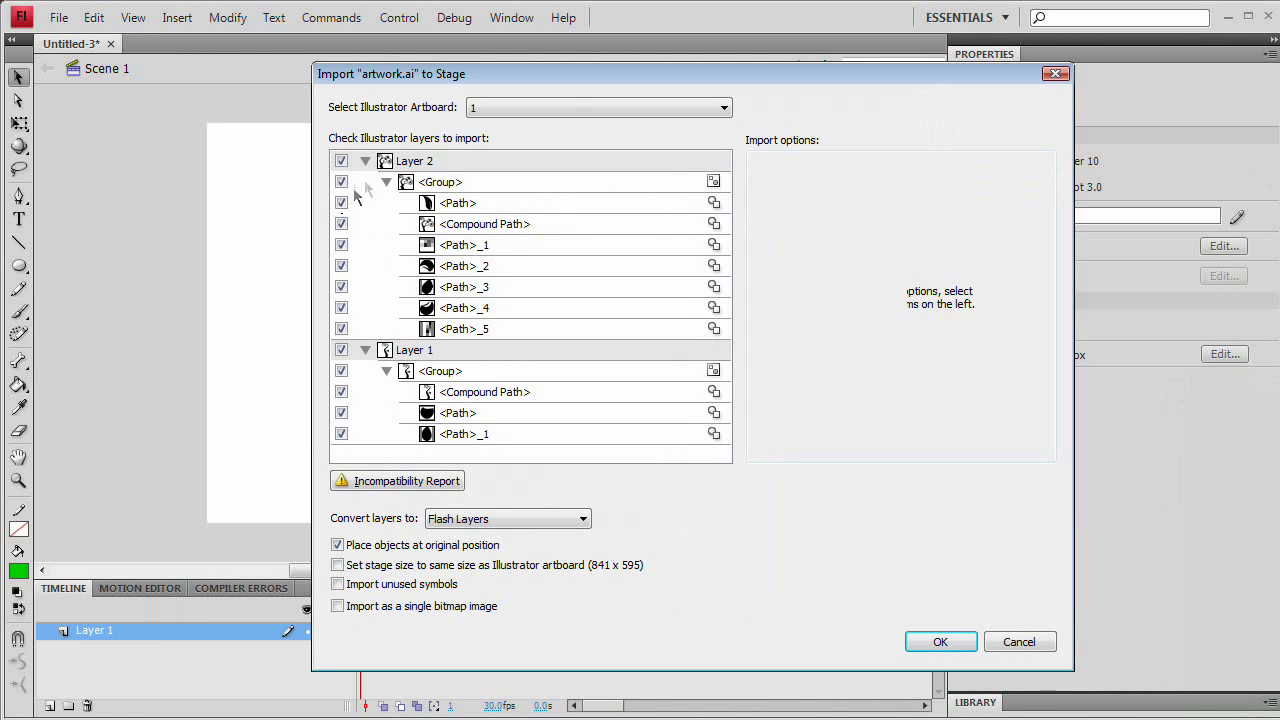
click(365, 161)
click(365, 182)
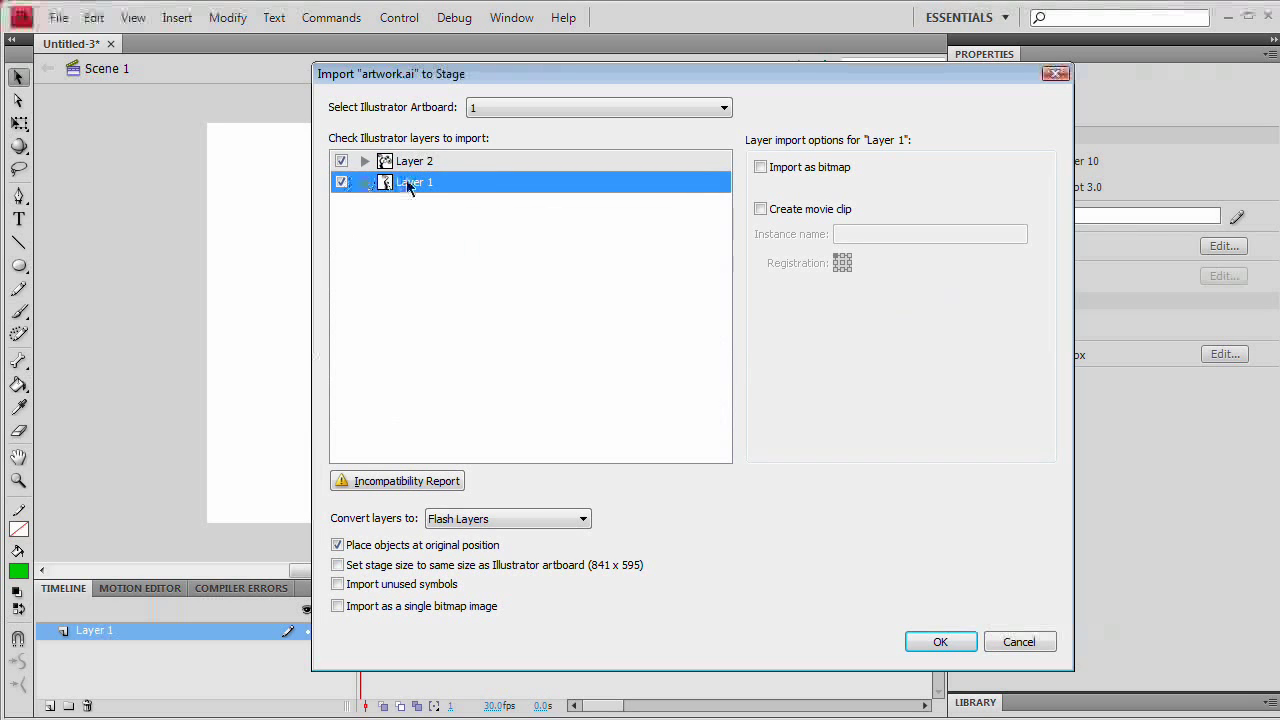
click(341, 161)
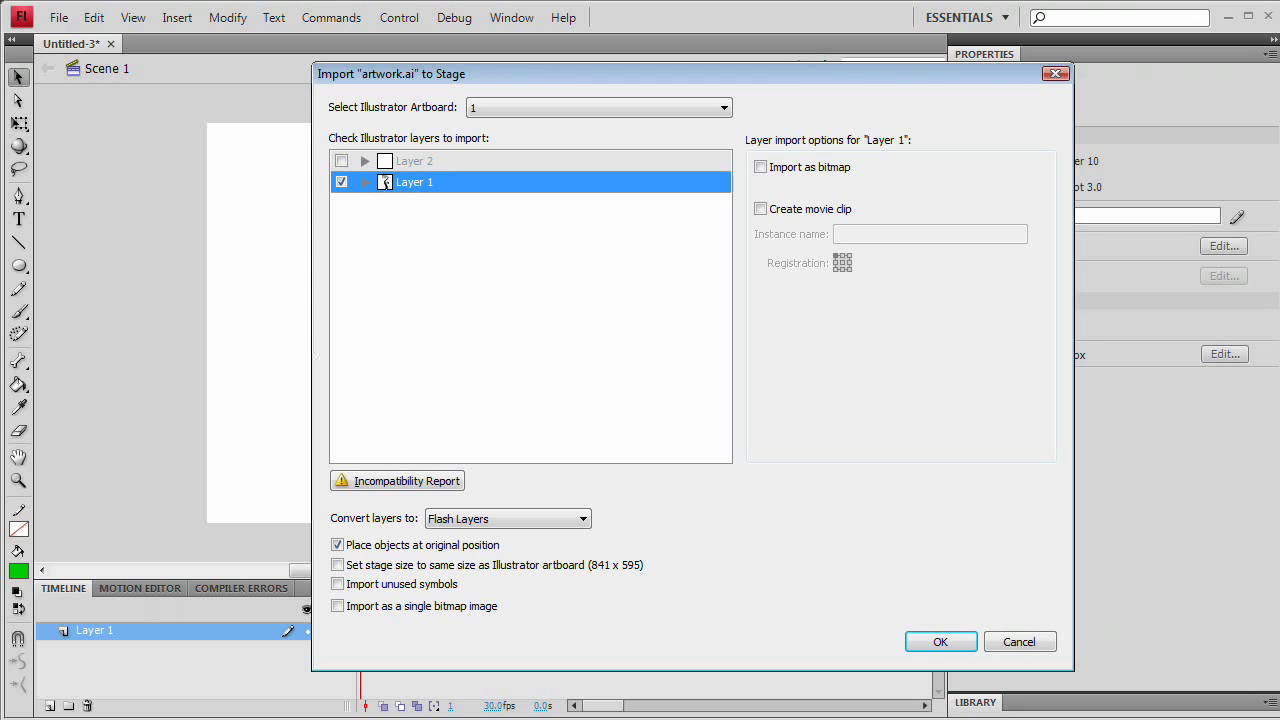
Review the Incompatibility Report, move the dialog aside, and import only Layer 1
key(alt+Tab)
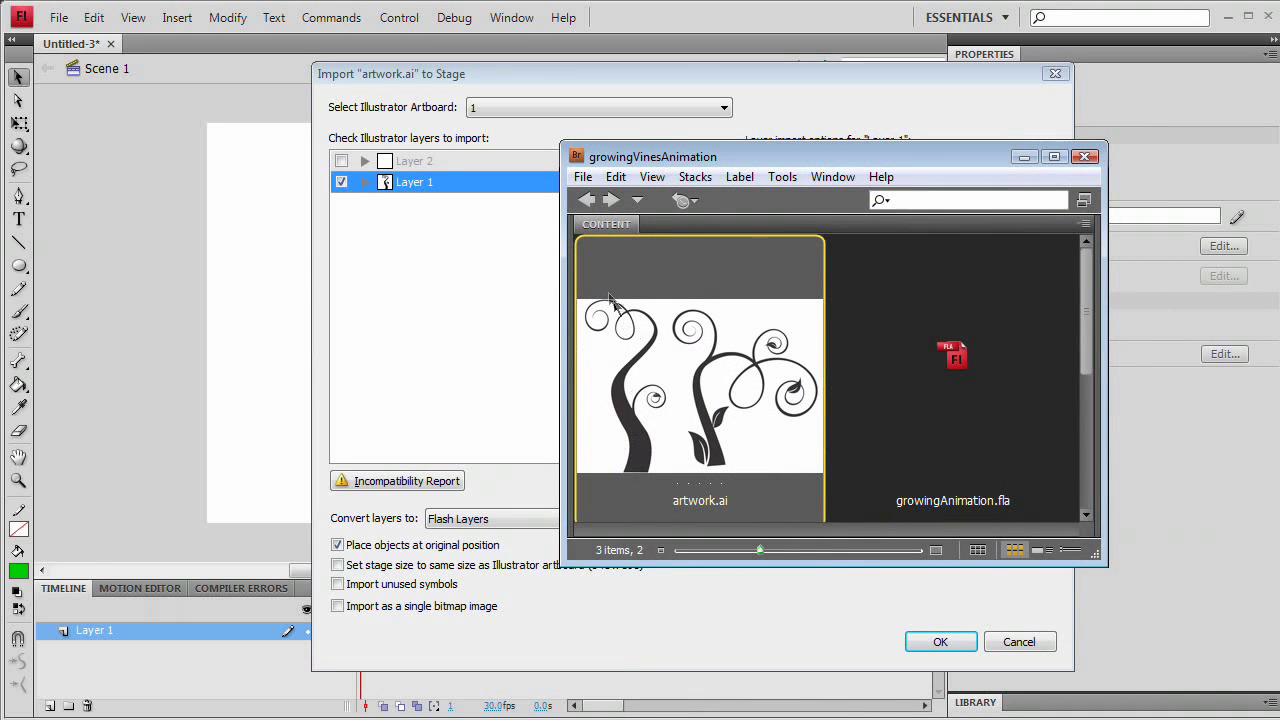
click(1024, 156)
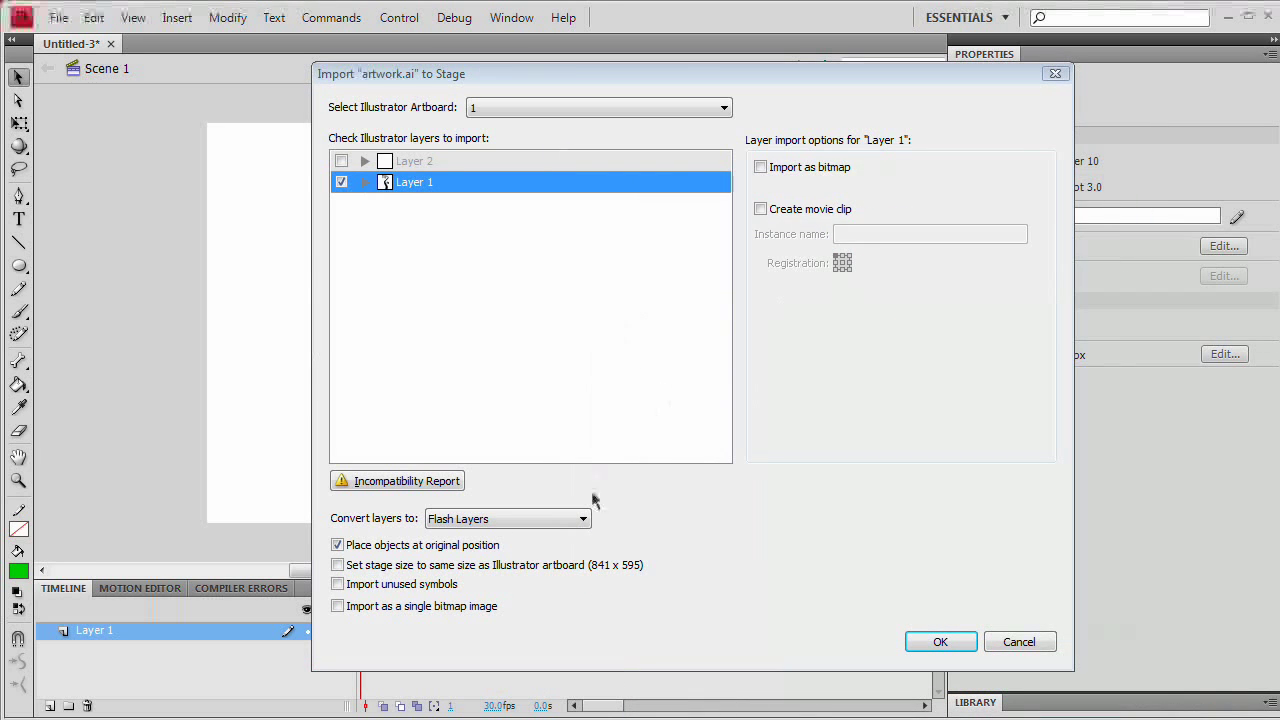
click(398, 484)
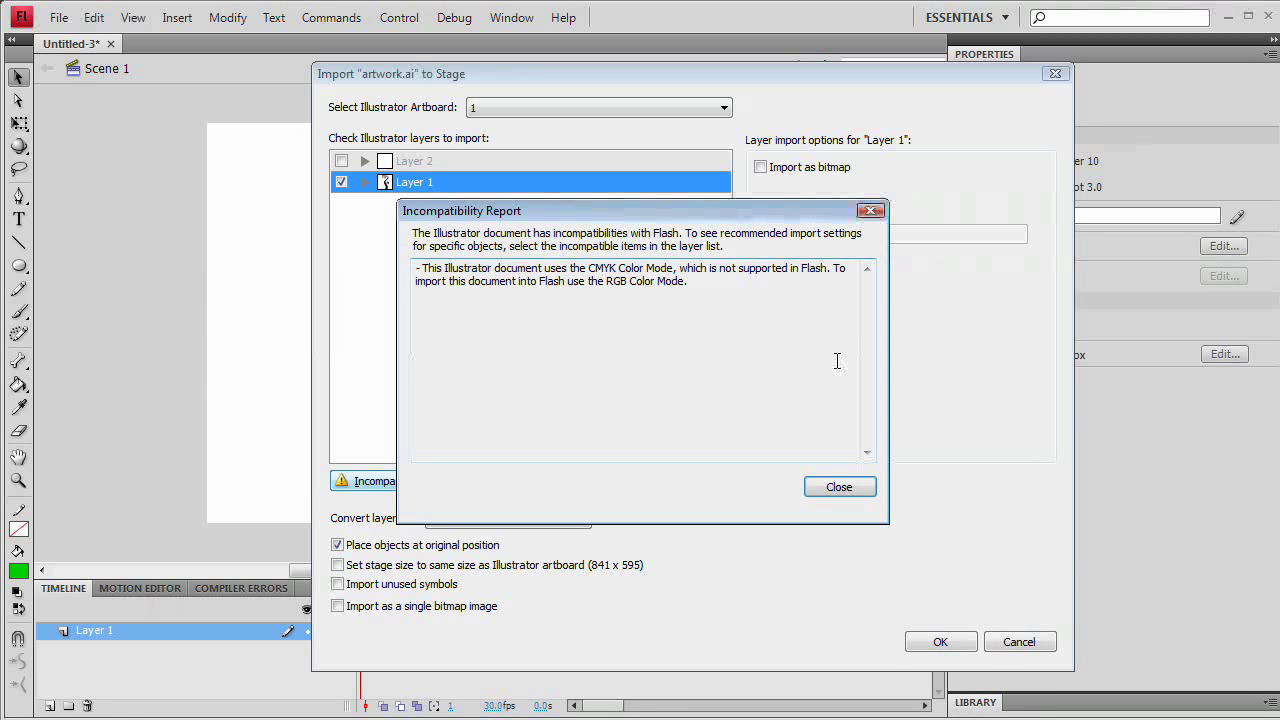
click(847, 485)
drag(674, 87, 849, 88)
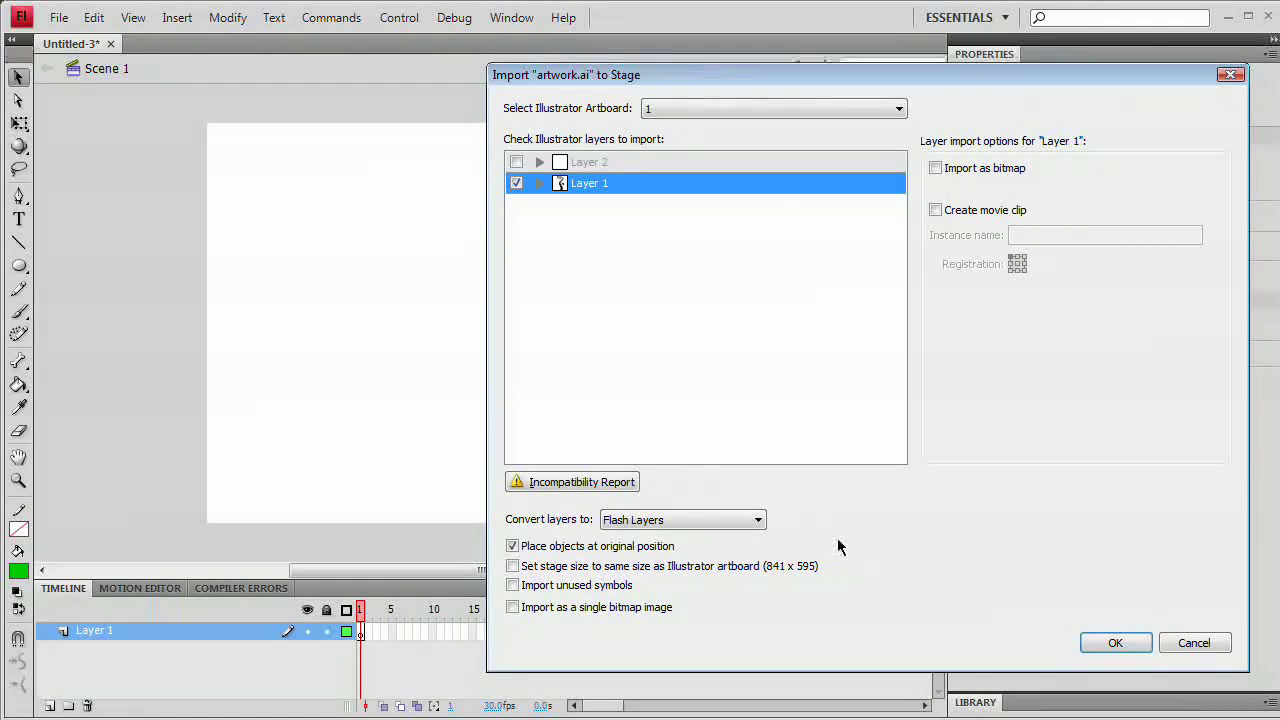
click(1136, 647)
Scale the swirl vine group down and position it to fit the Untitled-3 stage
drag(450, 333, 523, 306)
key(q)
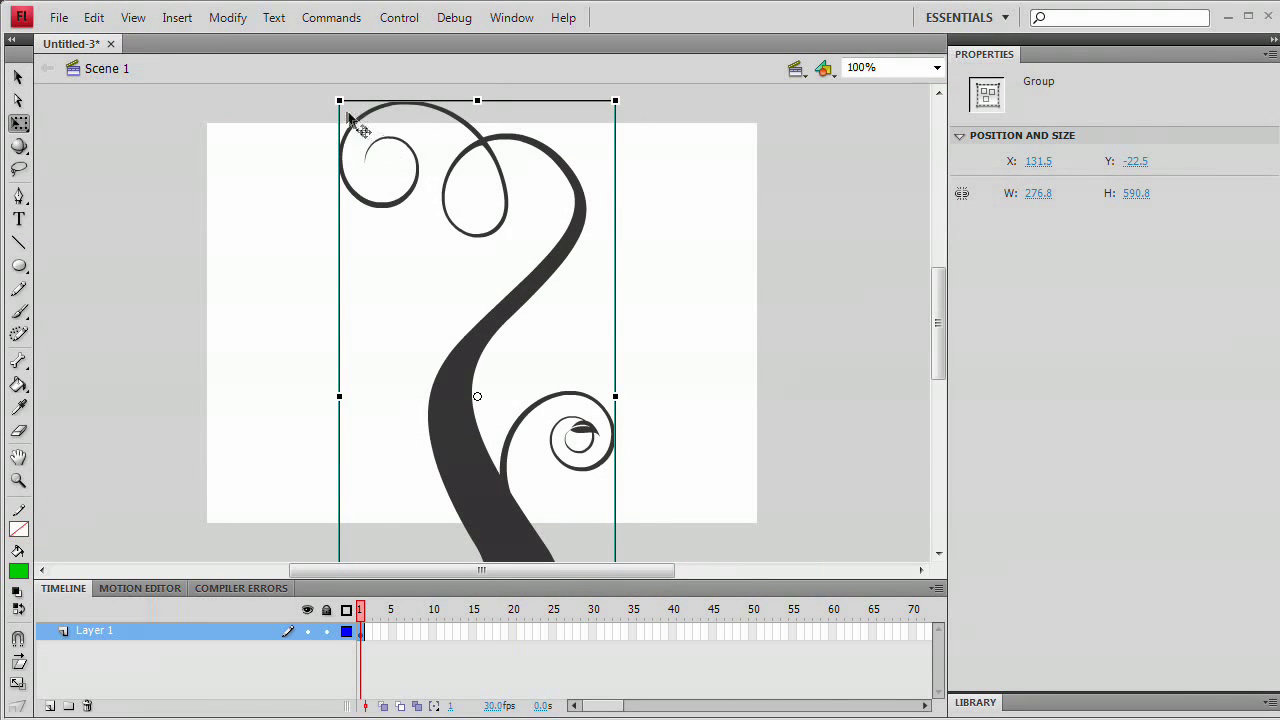
drag(340, 103, 412, 204)
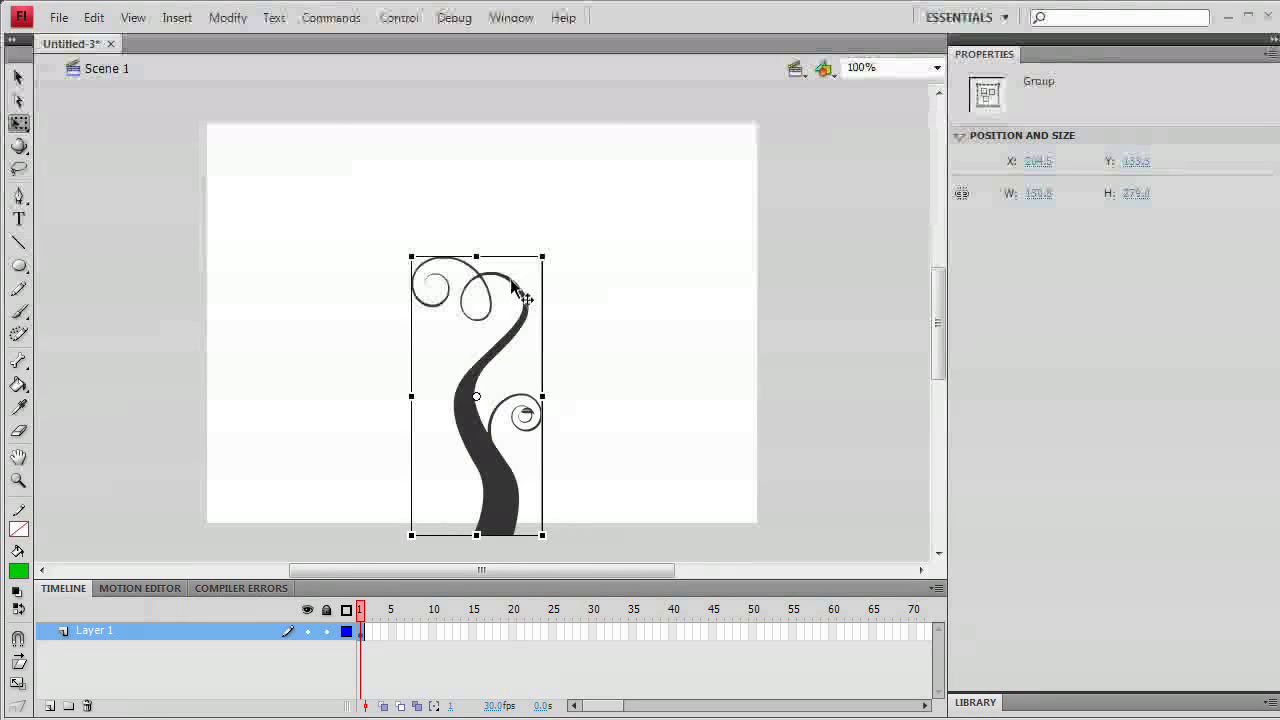
drag(514, 282, 562, 141)
mouse_move(541, 202)
mouse_down()
mouse_move(546, 277)
mouse_move(563, 171)
mouse_move(543, 206)
mouse_up()
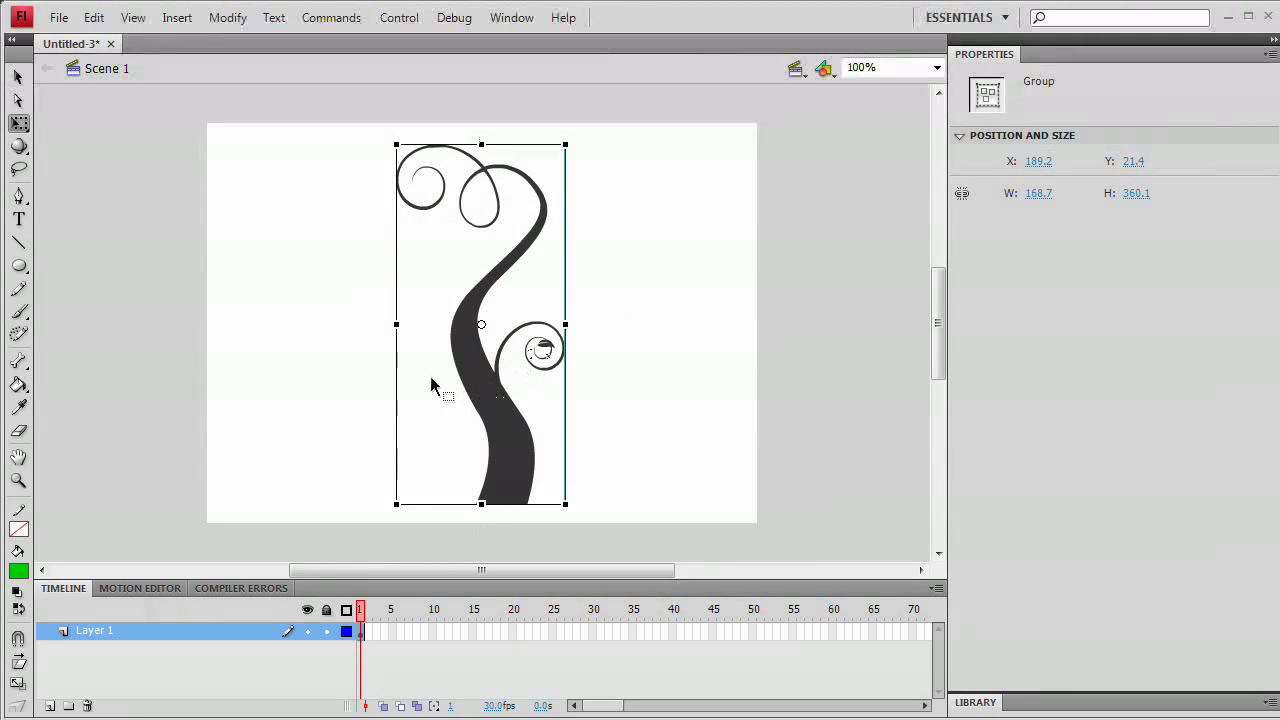
Break the vine apart into an editable shape, 168.7 x 360.1 at X 189.2, Y 21.4
click(18, 74)
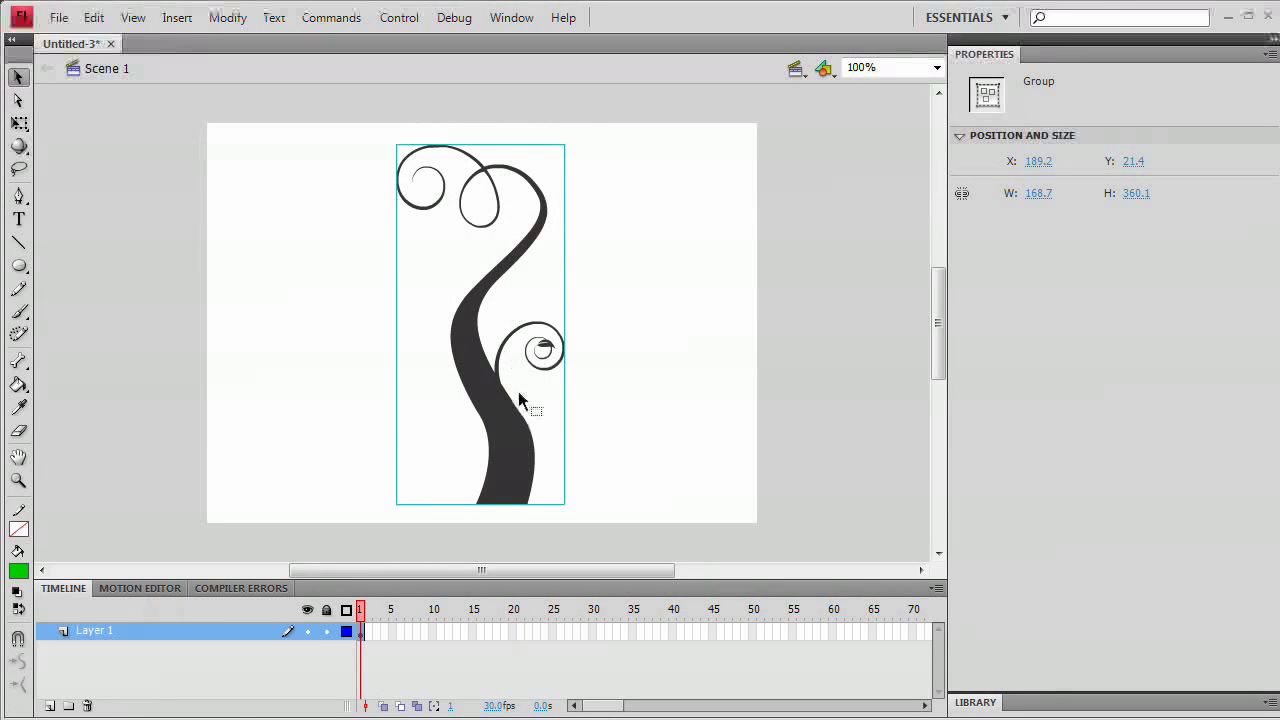
key(ctrl+b)
key(ctrl+b)
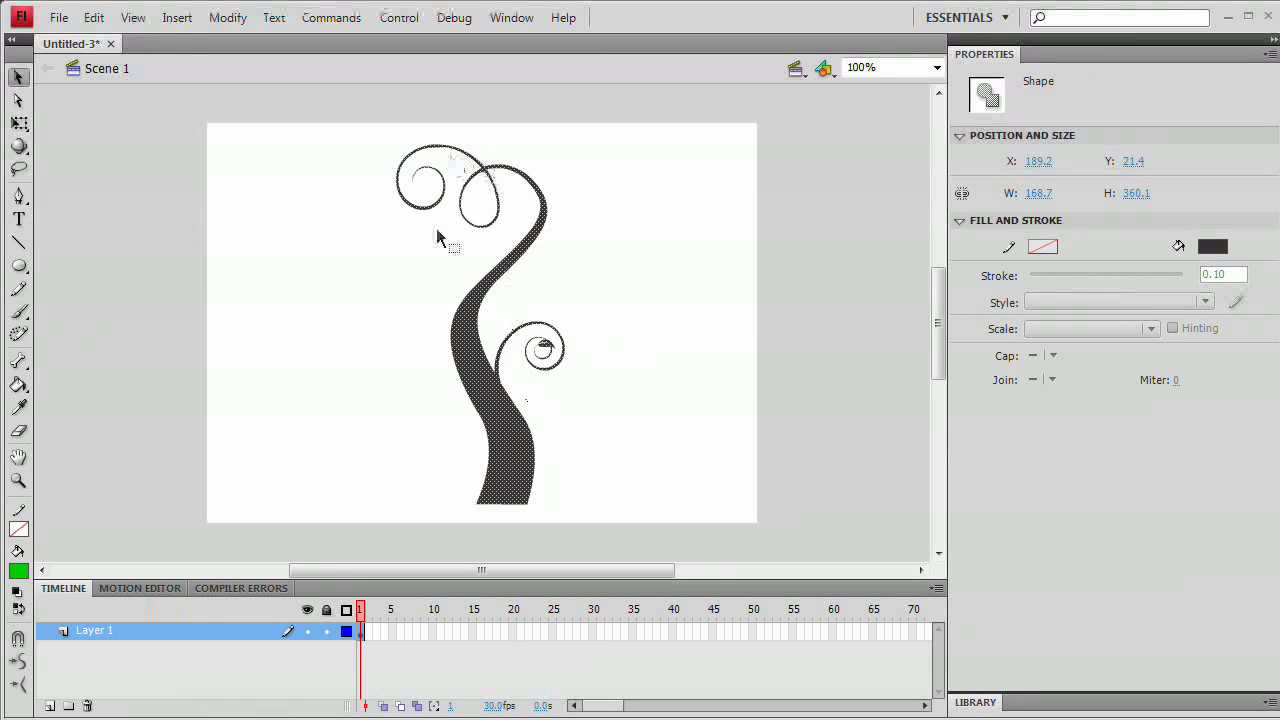
drag(543, 228, 547, 224)
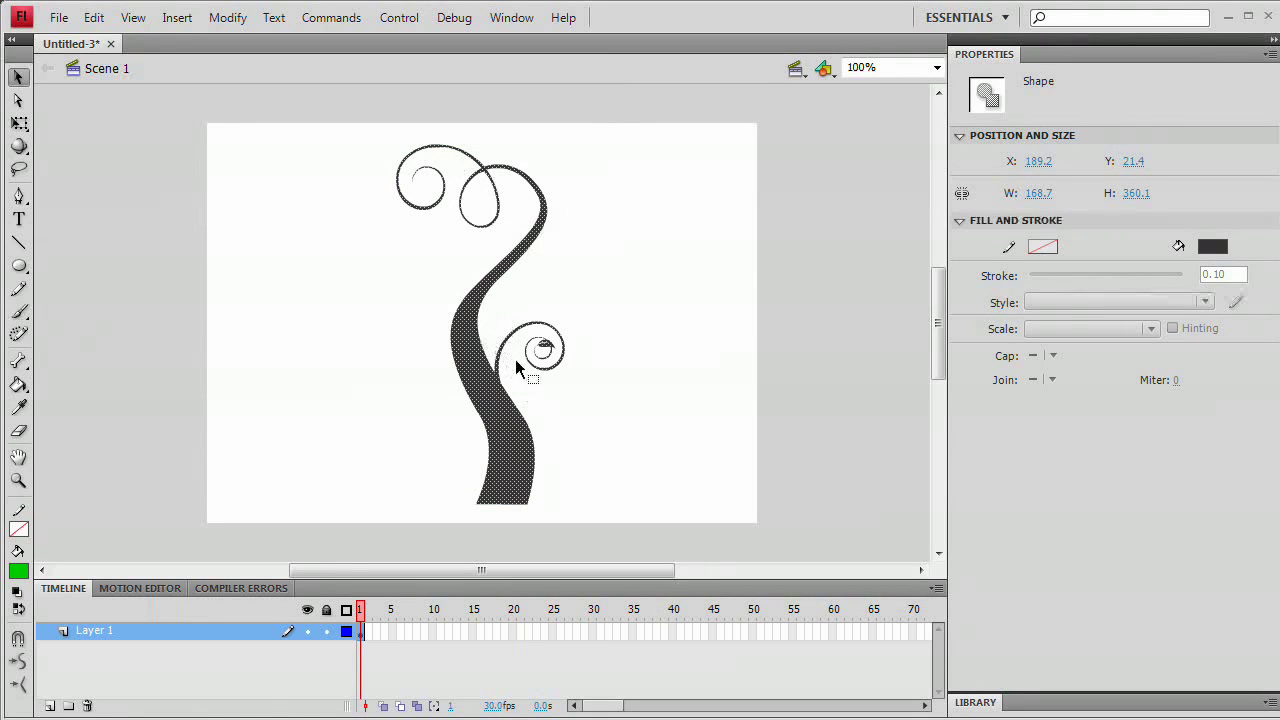
Rename the vine layer to Mask and add a new layer named Artwork
double_click(90, 638)
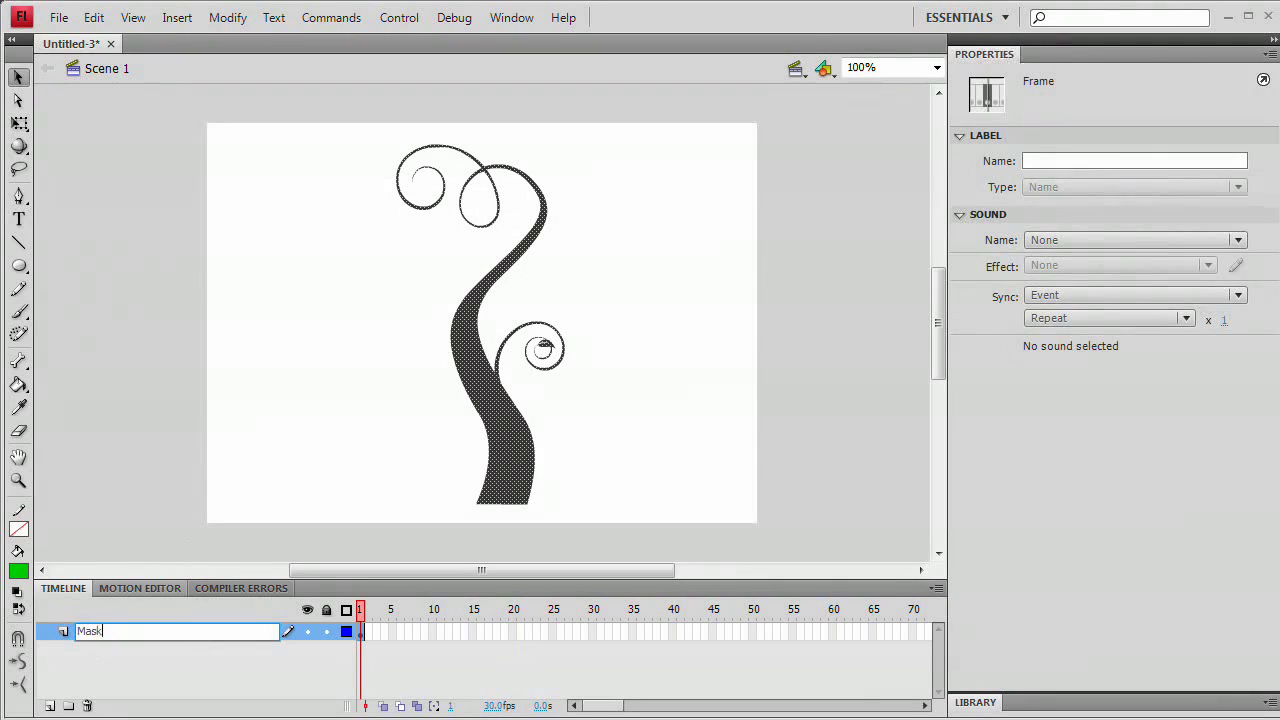
click(226, 575)
drag(237, 582, 237, 386)
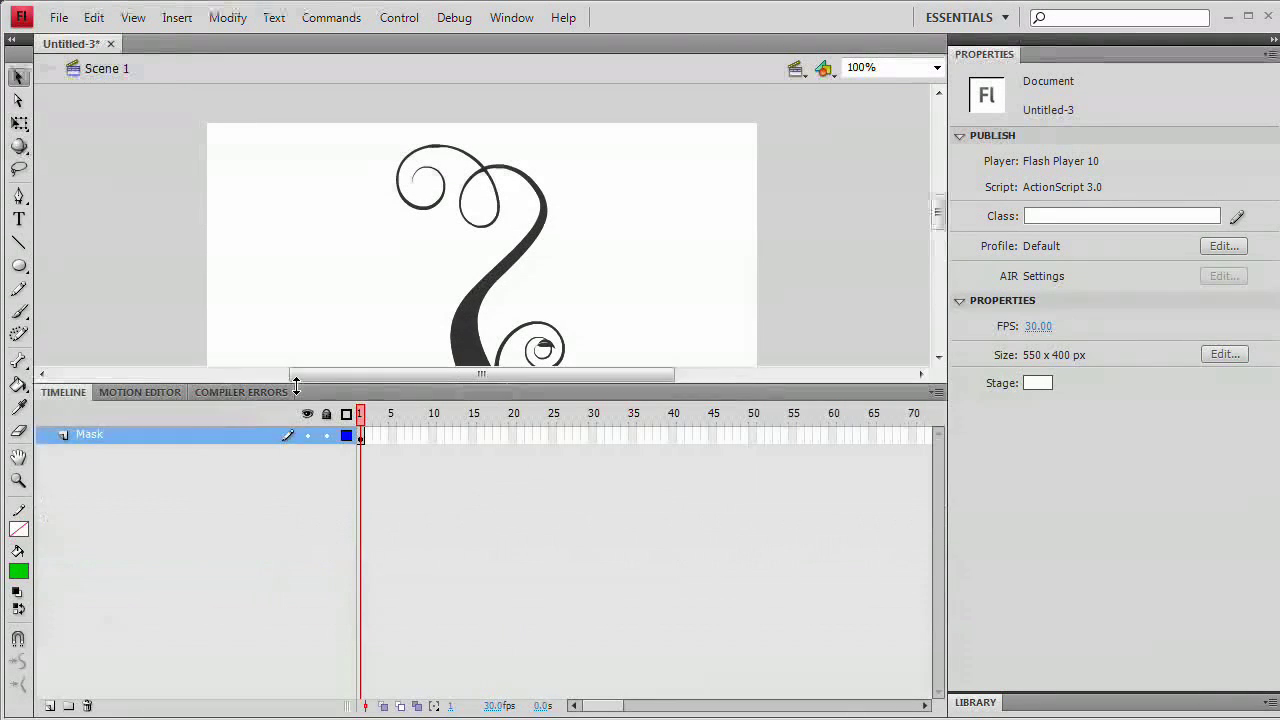
click(49, 706)
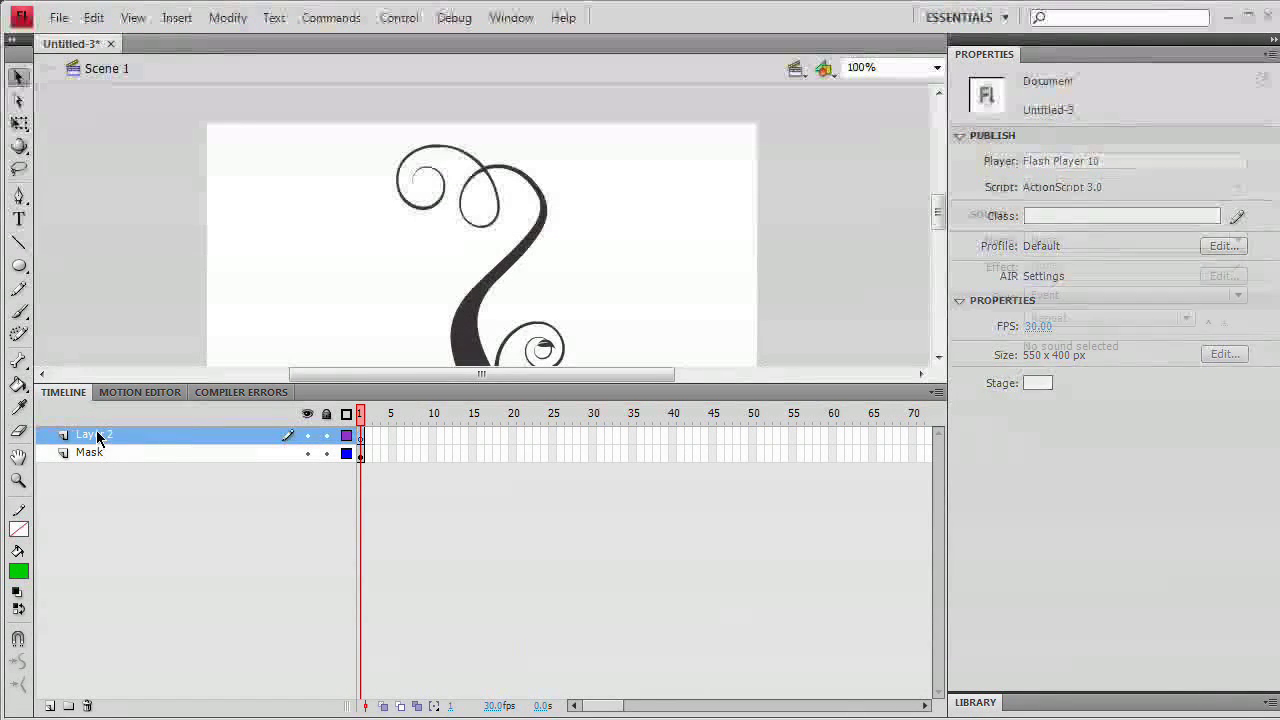
double_click(102, 435)
text(Artwork)
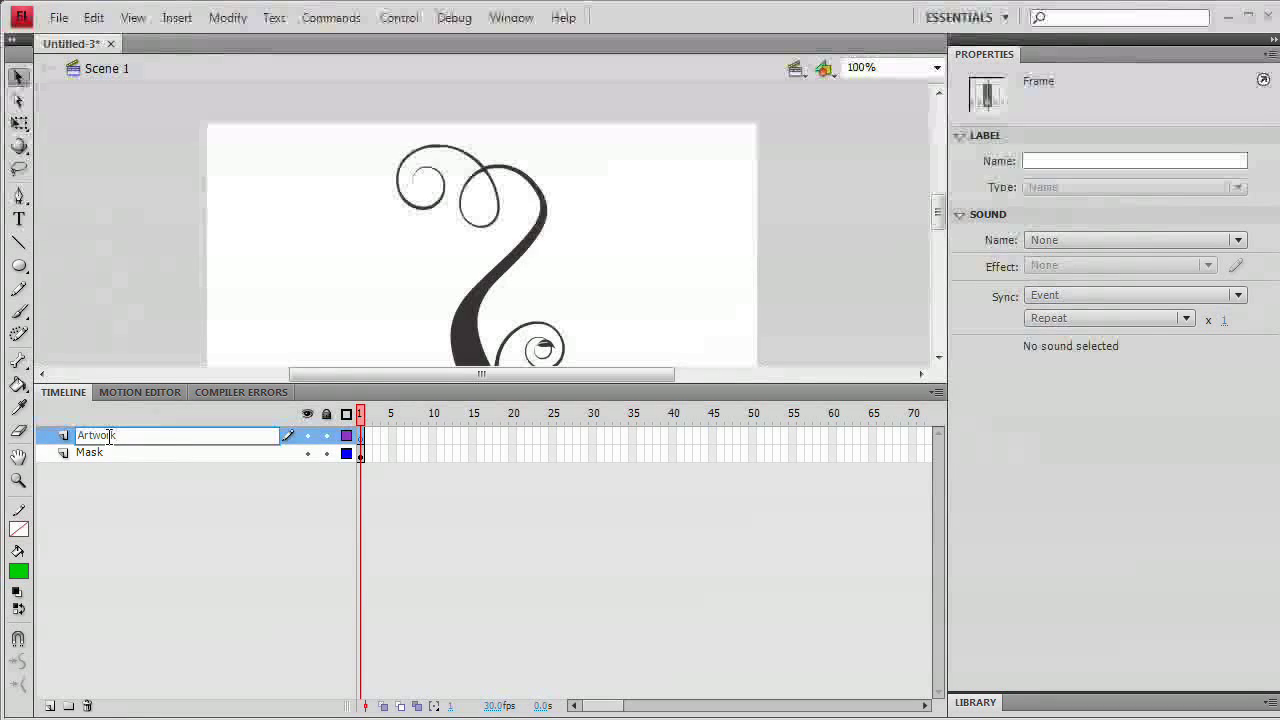
key(Return)
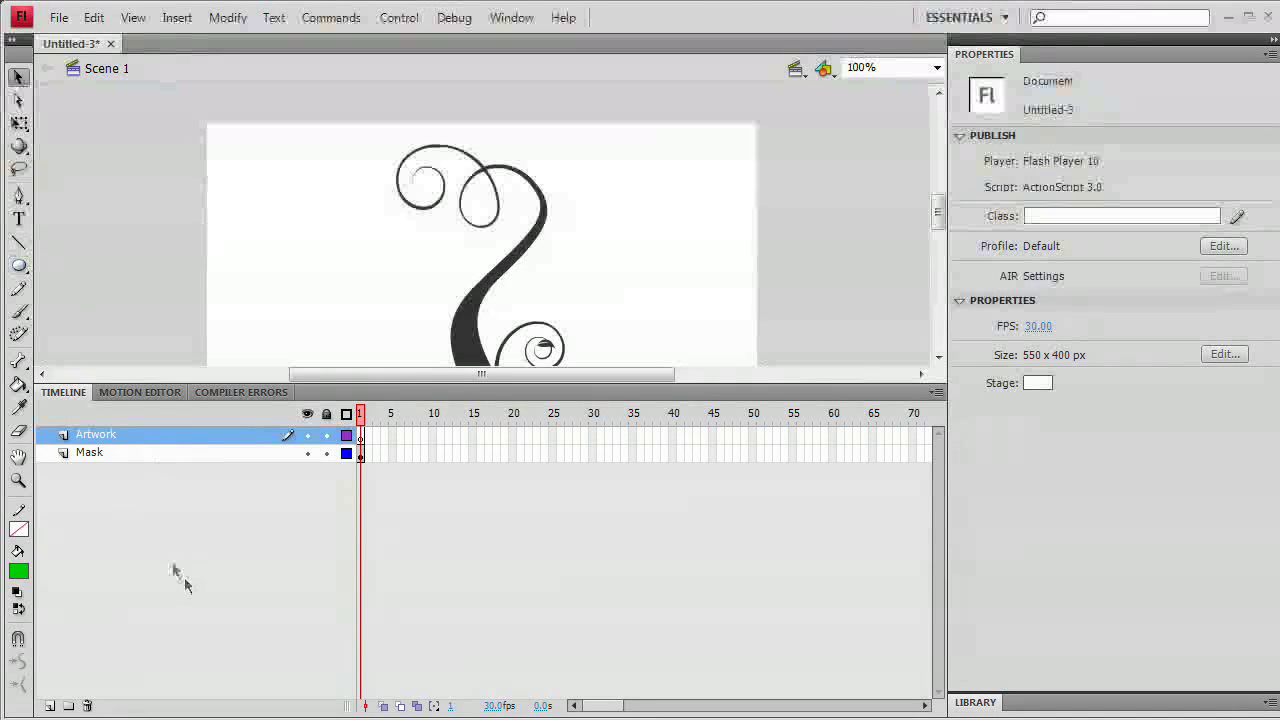
Move Artwork below Mask, make Mask a mask layer, and unlock both layers
drag(130, 437, 130, 465)
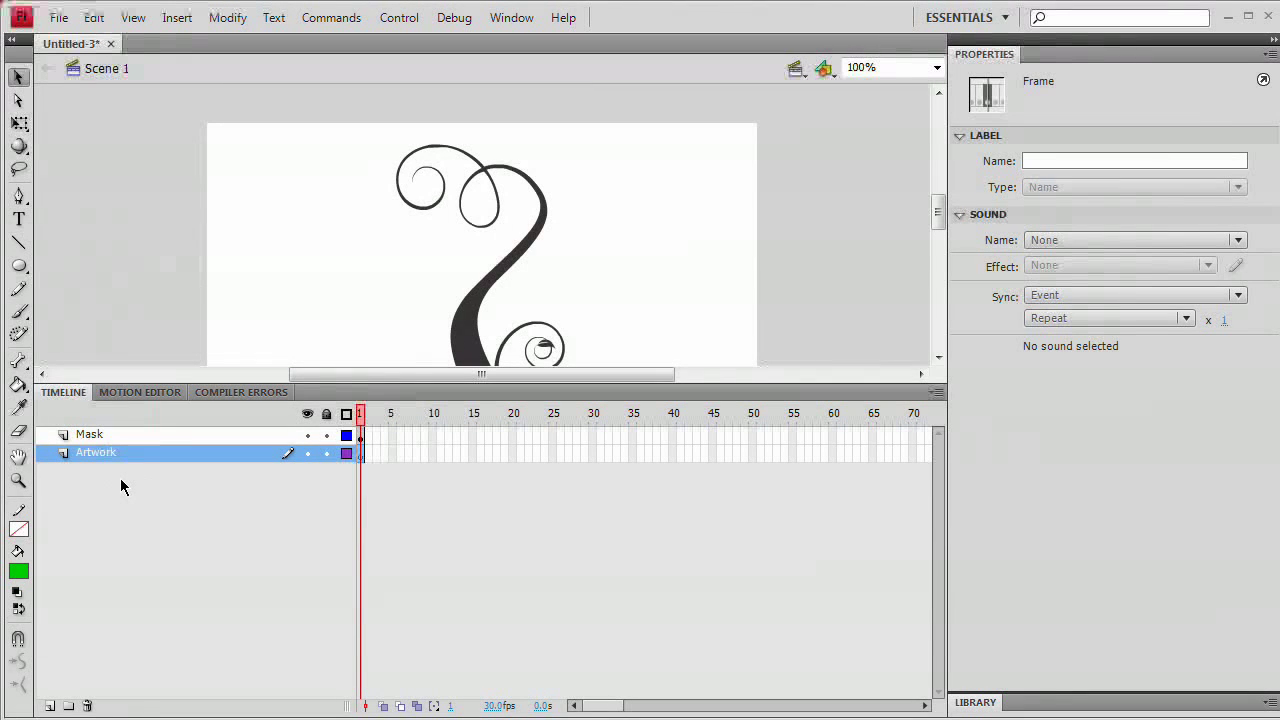
right_click(131, 437)
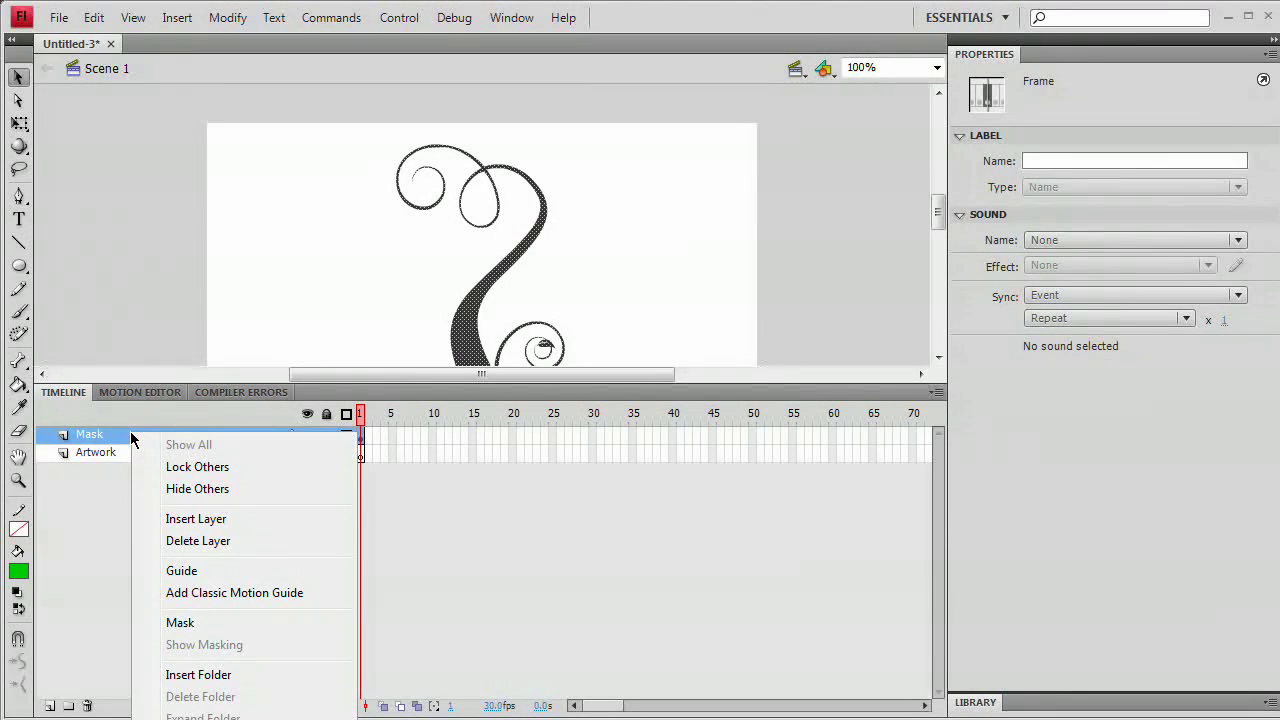
click(194, 624)
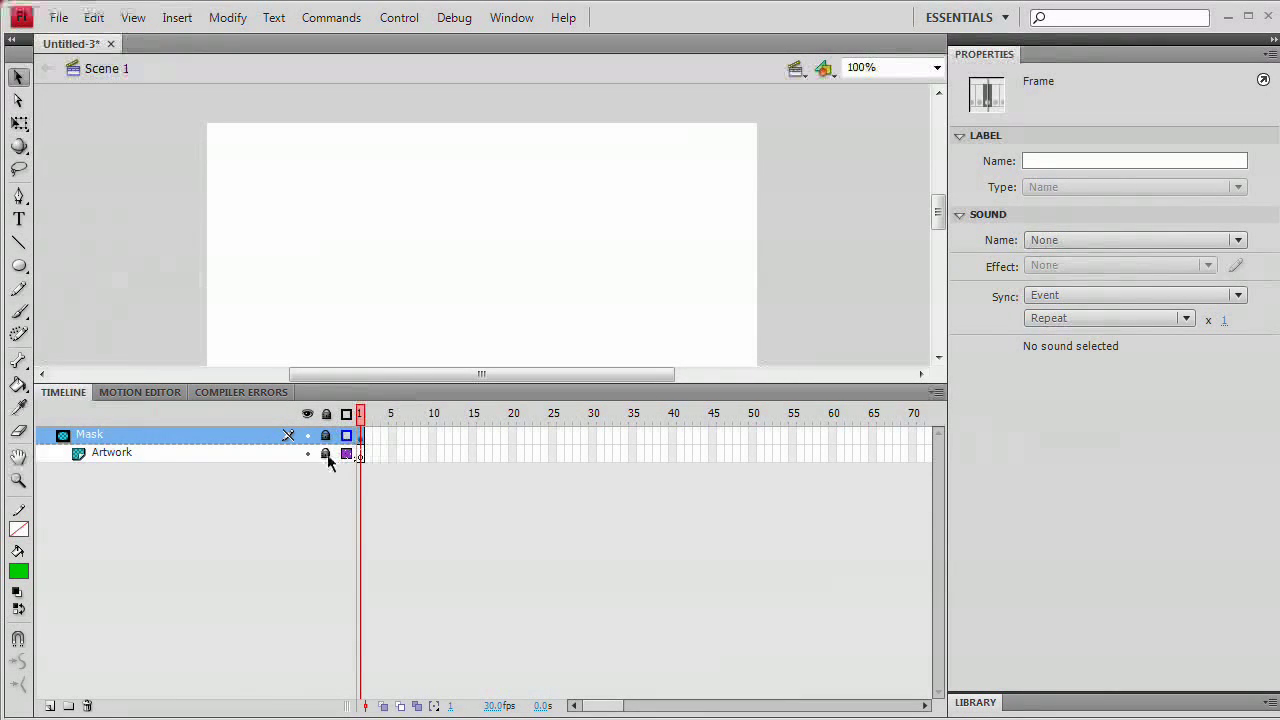
click(325, 453)
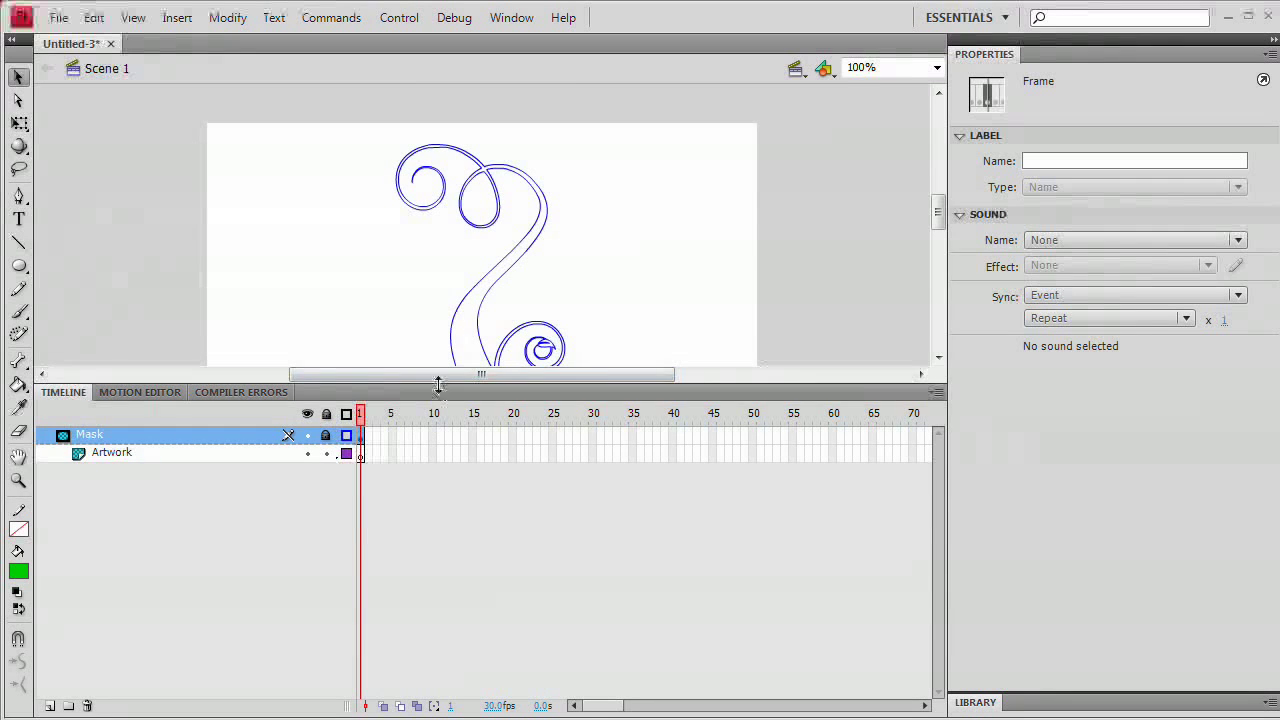
drag(437, 386, 447, 582)
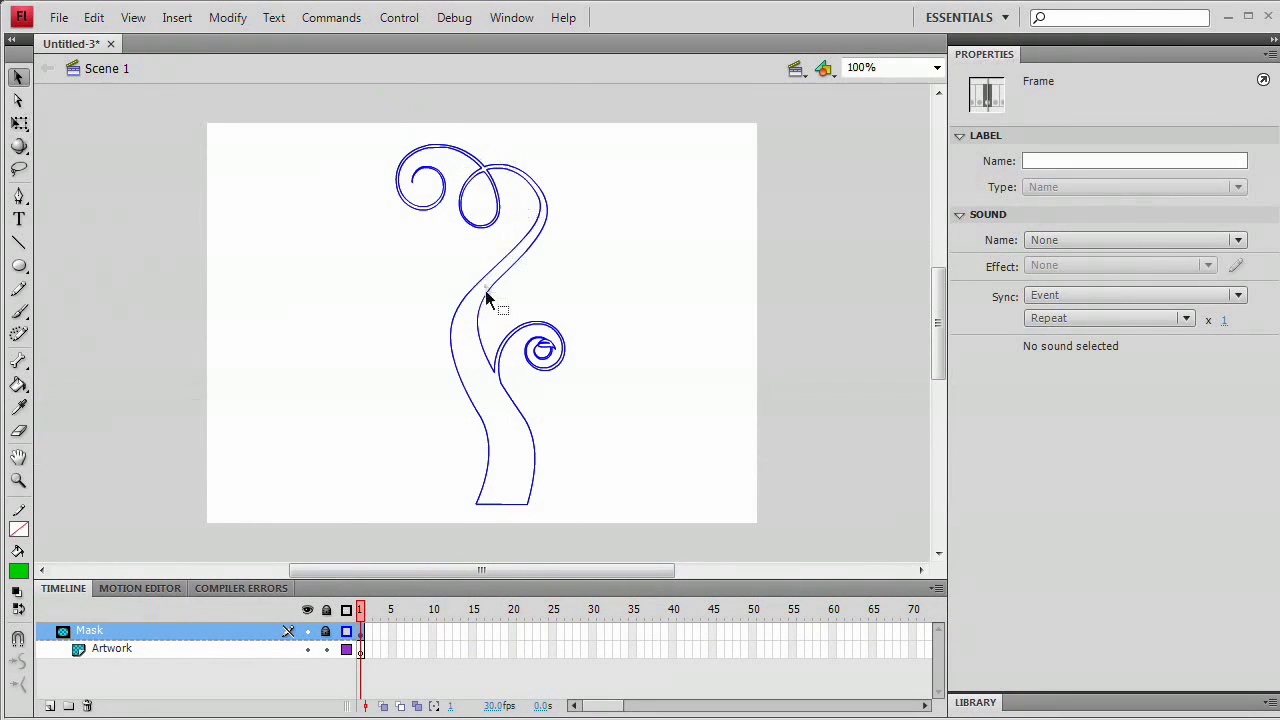
Make the Artwork layer the active layer for painting
click(360, 652)
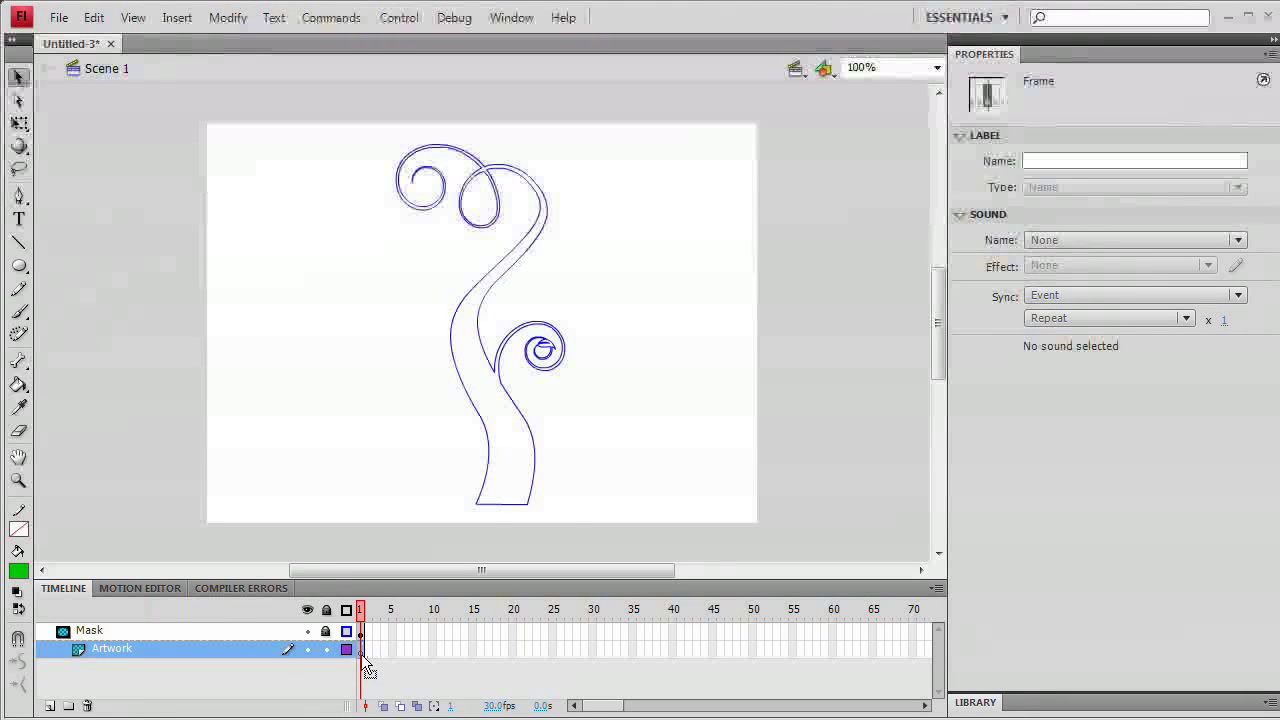
click(362, 631)
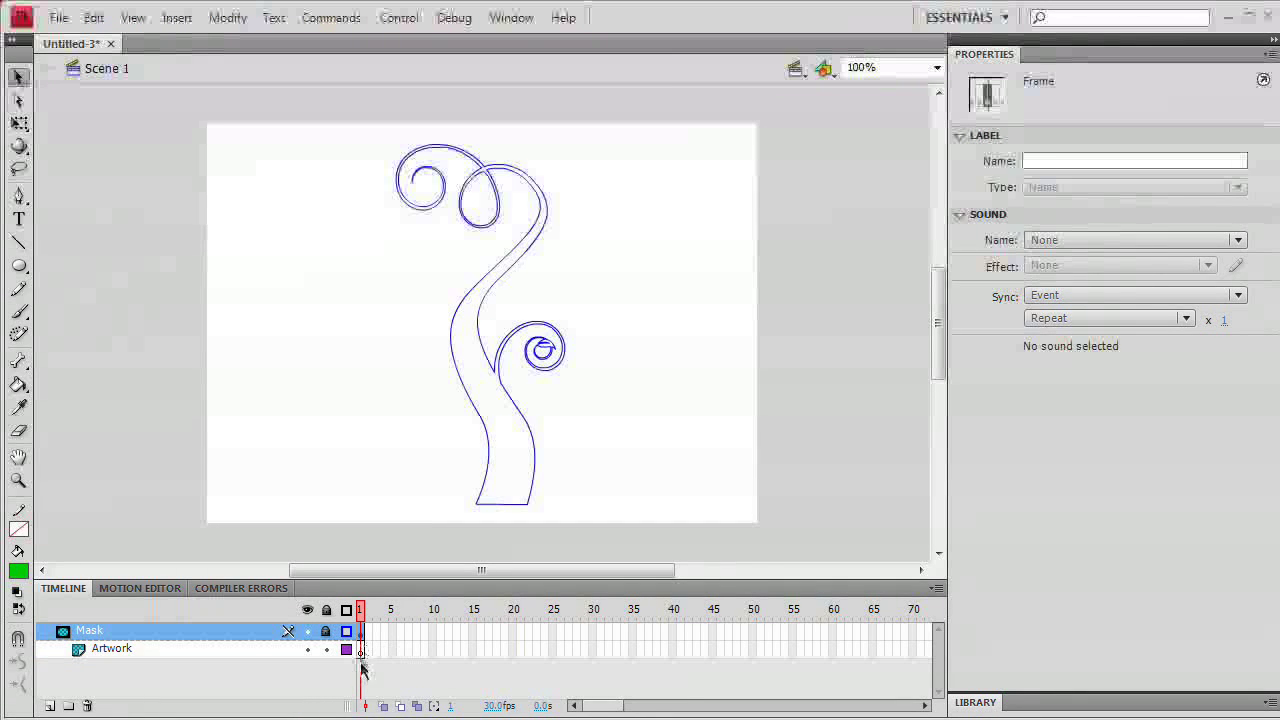
click(364, 652)
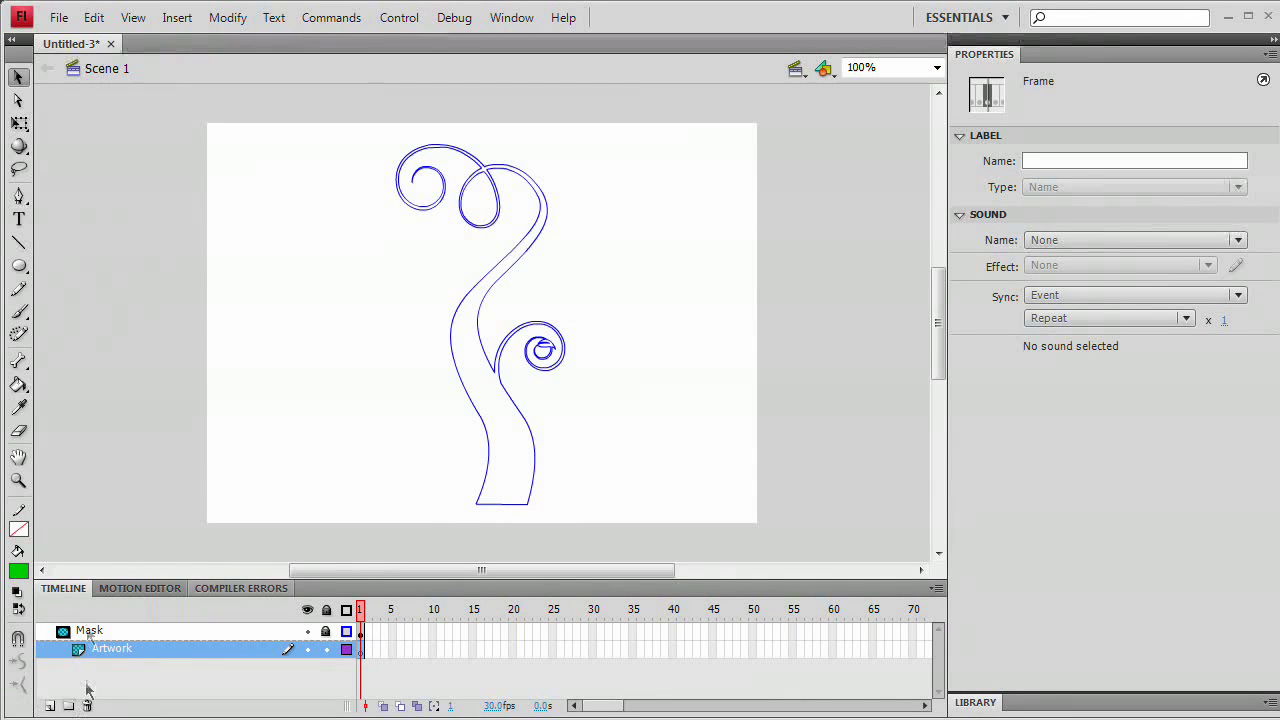
click(21, 575)
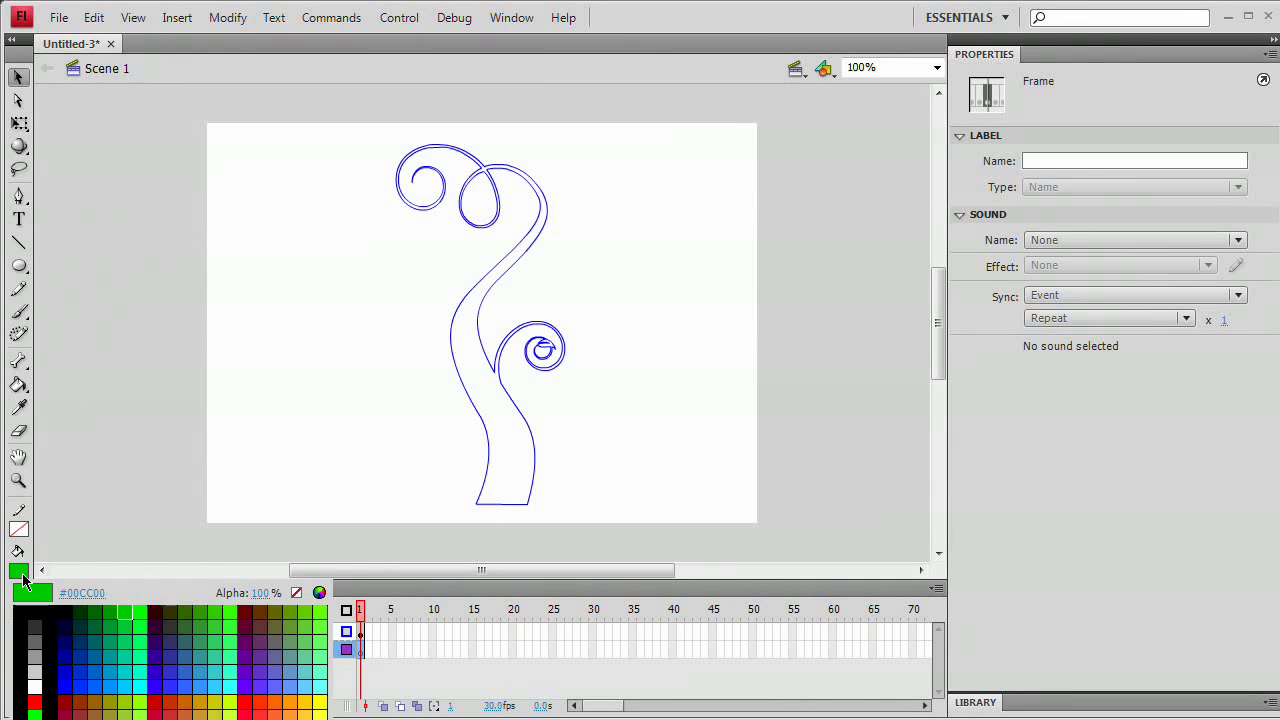
Set the fill colour to red, pick the Brush tool, and compact the tools into two columns
click(254, 708)
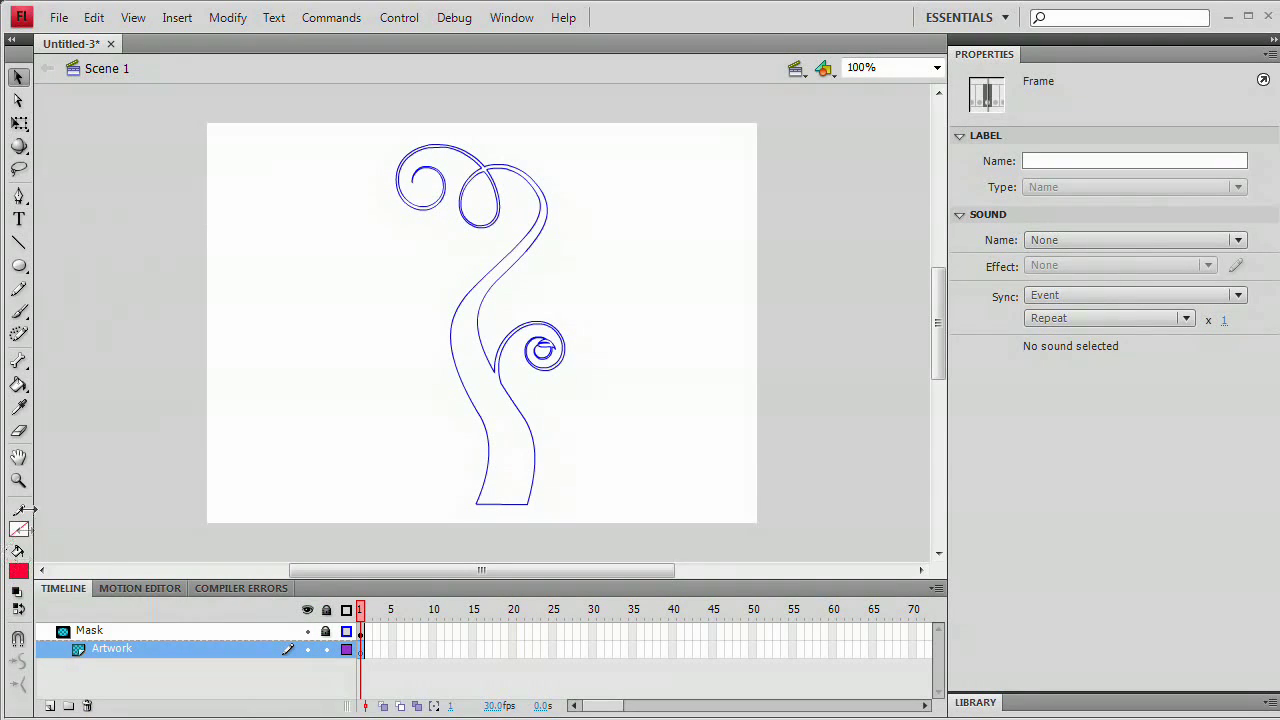
click(18, 312)
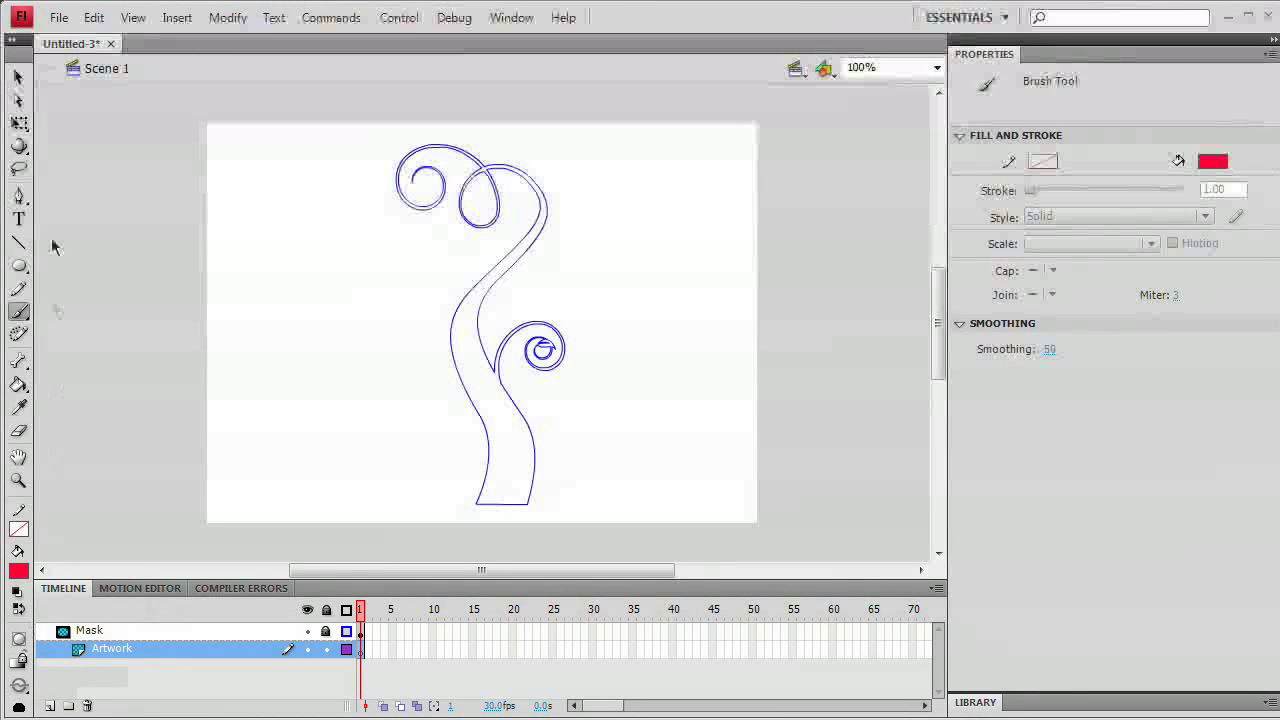
drag(40, 90, 100, 99)
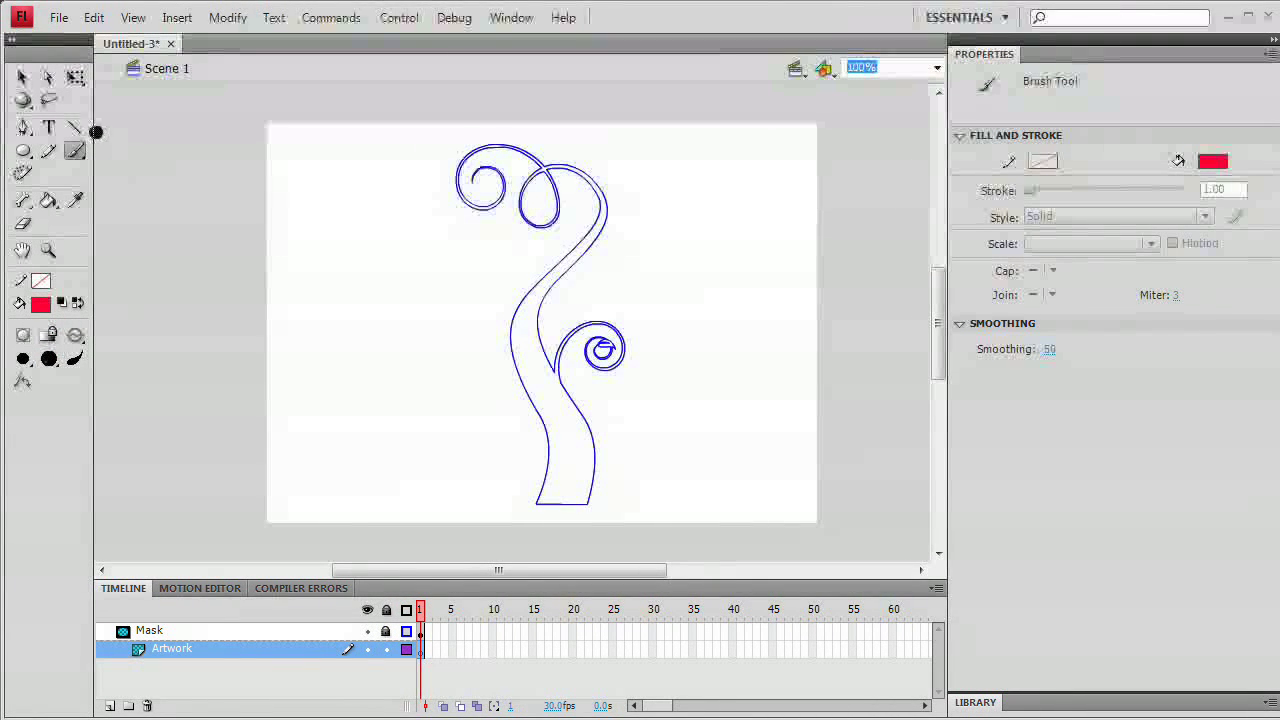
drag(87, 128, 77, 126)
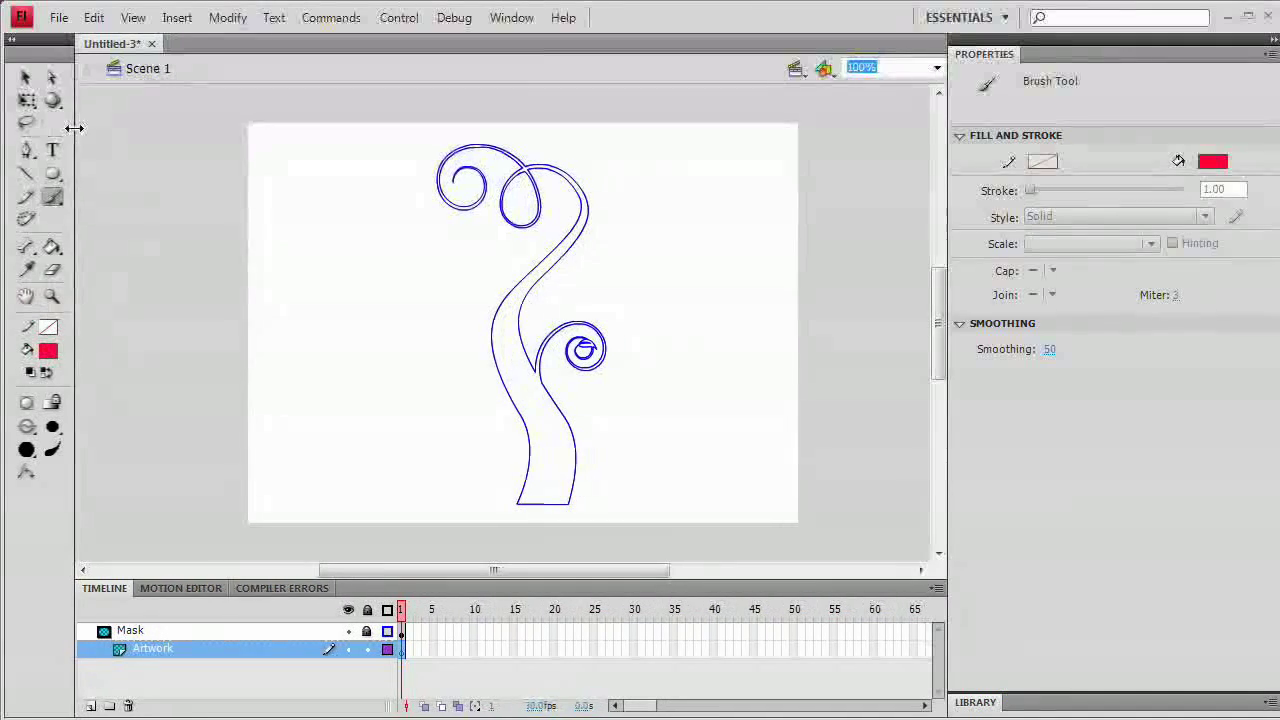
Set the brush to a round shape at the largest size
click(50, 450)
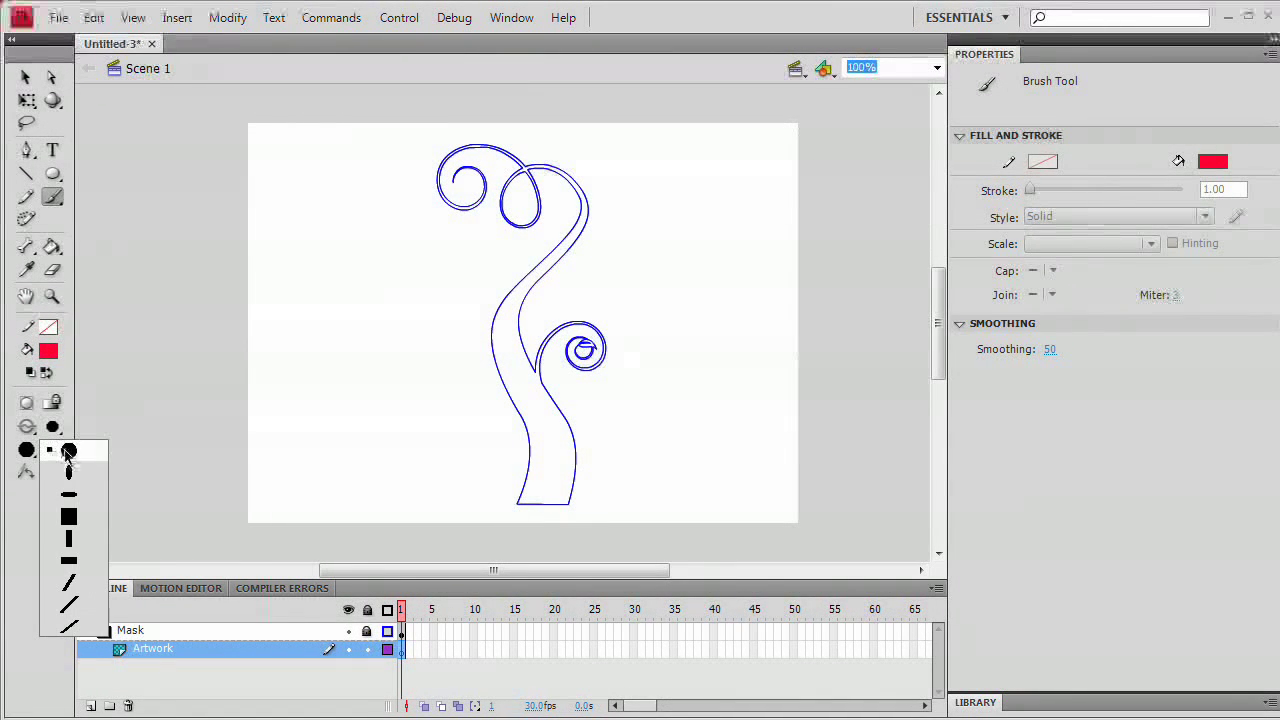
click(69, 452)
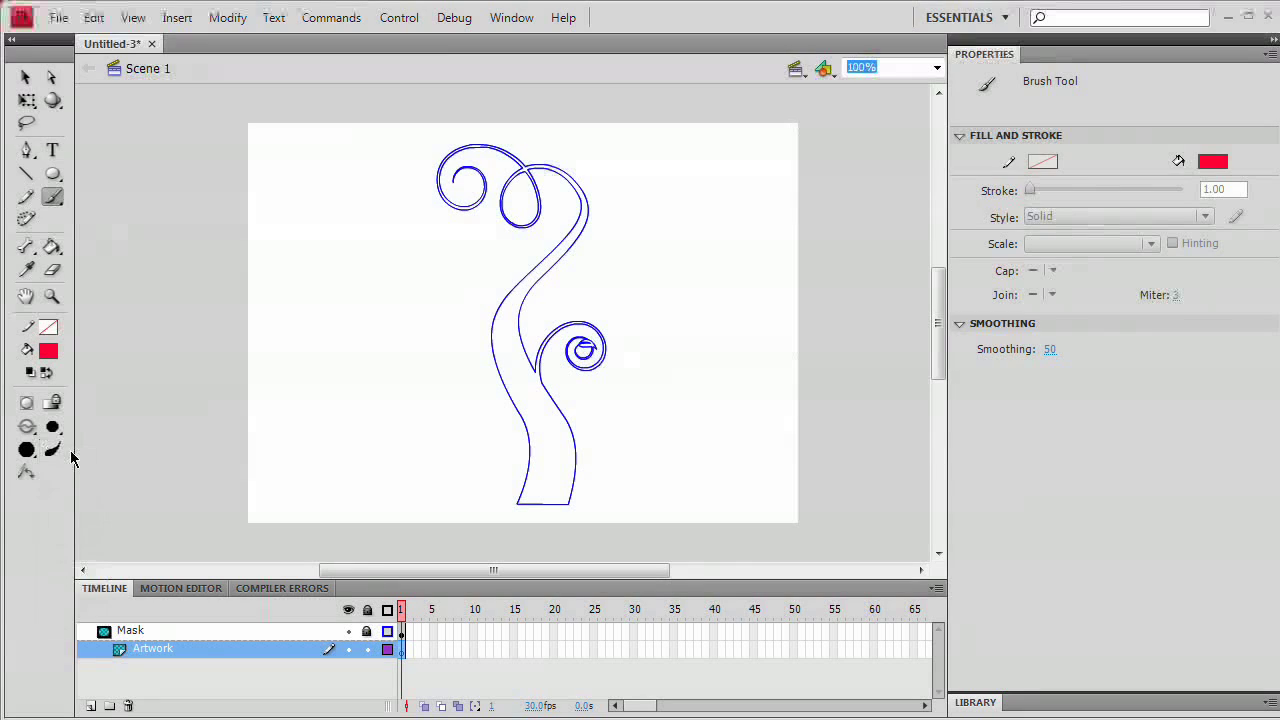
click(64, 434)
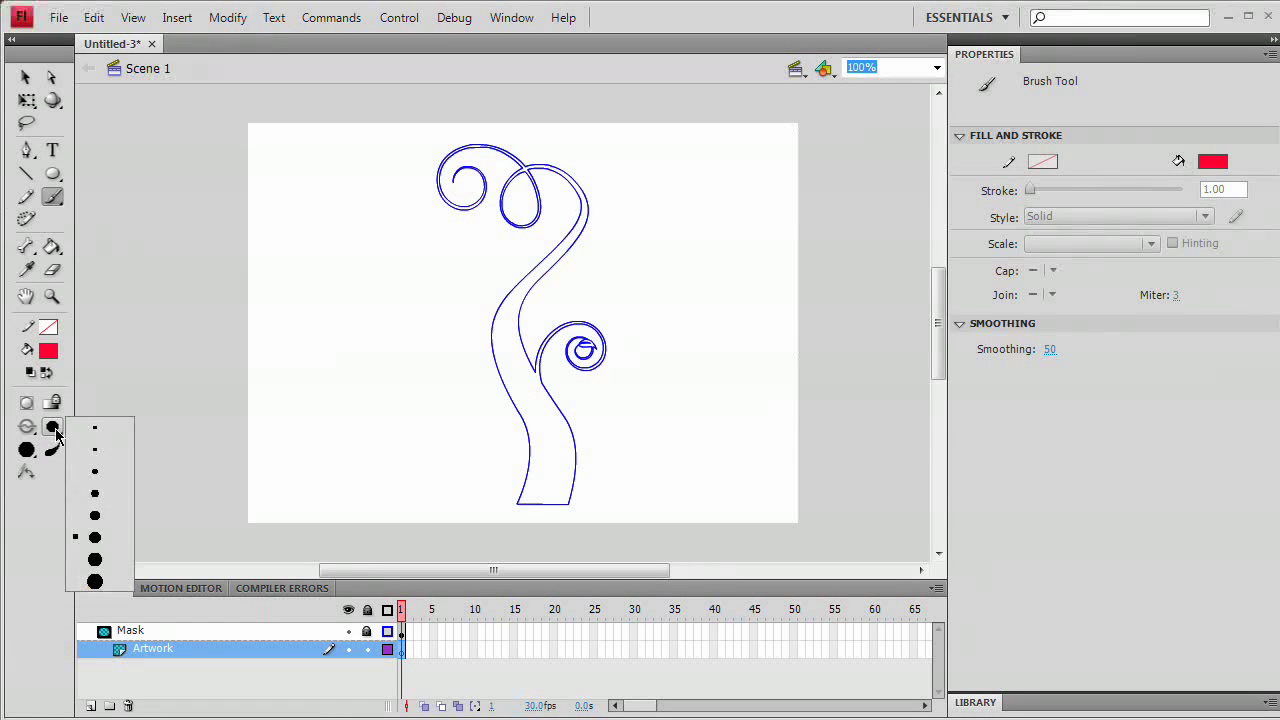
click(104, 583)
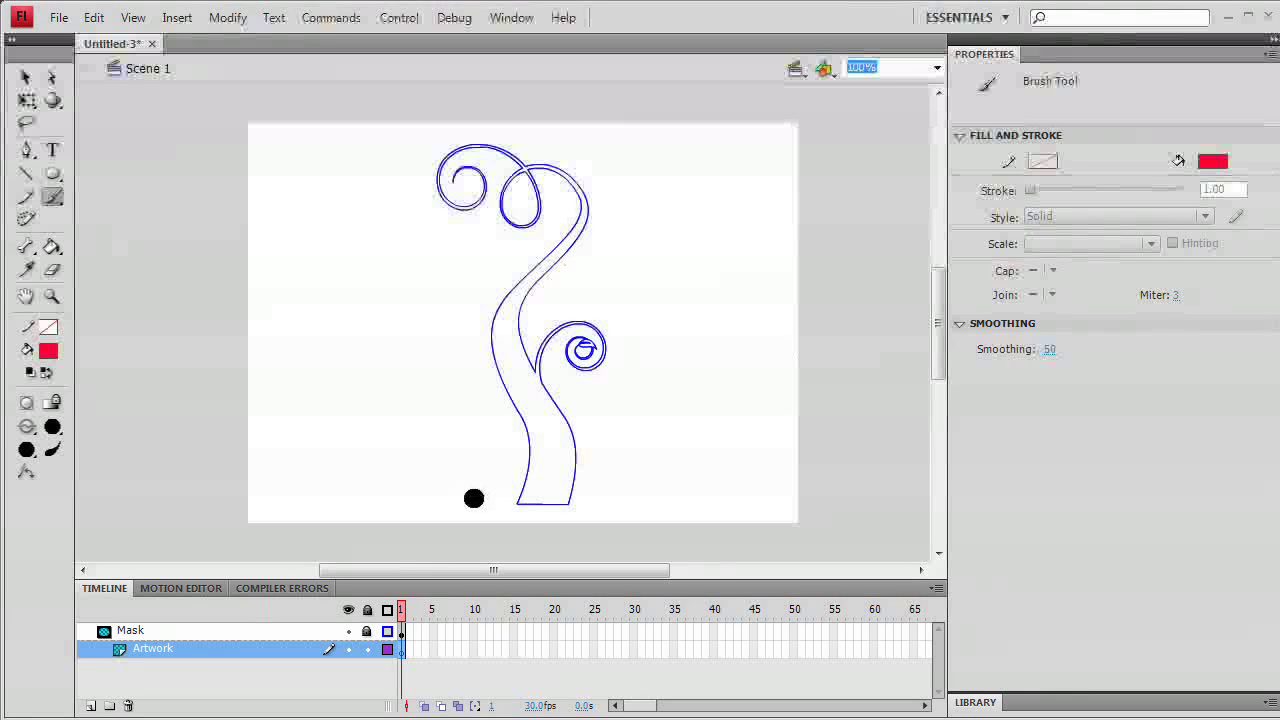
Zoom the stage to 200%, return to 100%, and narrow the Tools panel to one column
text(200)
key(Return)
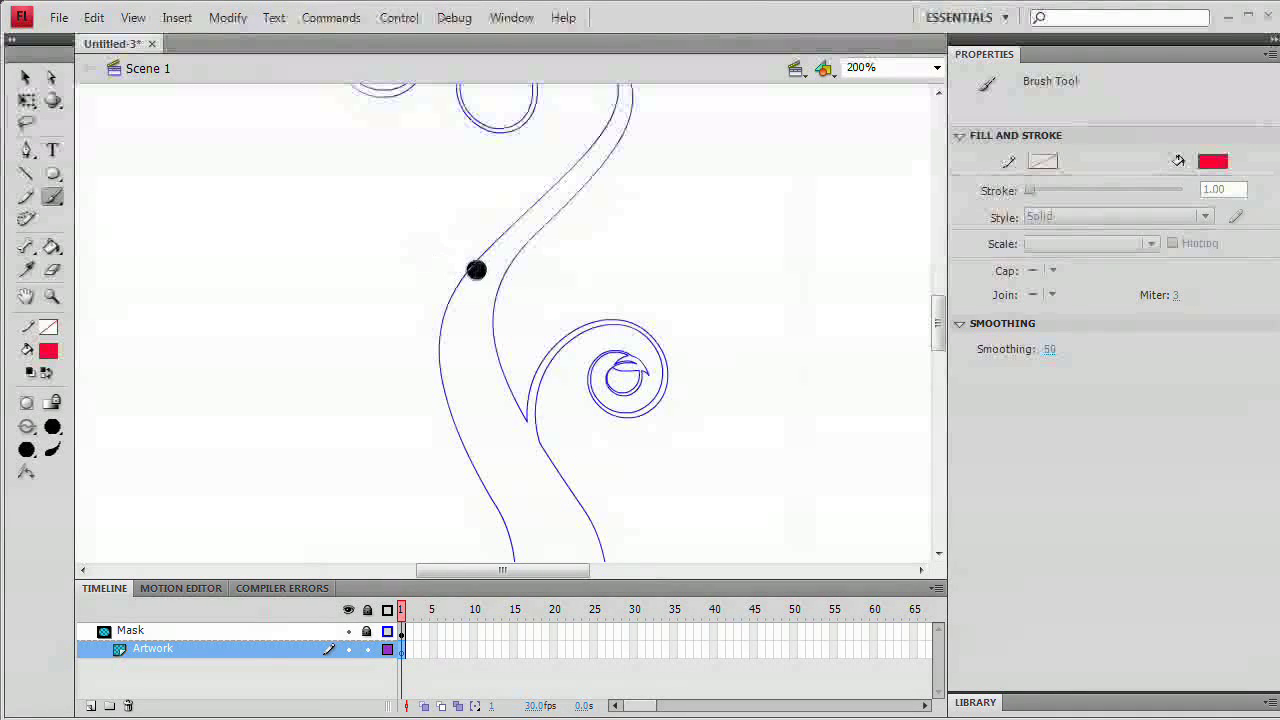
scroll(475, 285, down, 3)
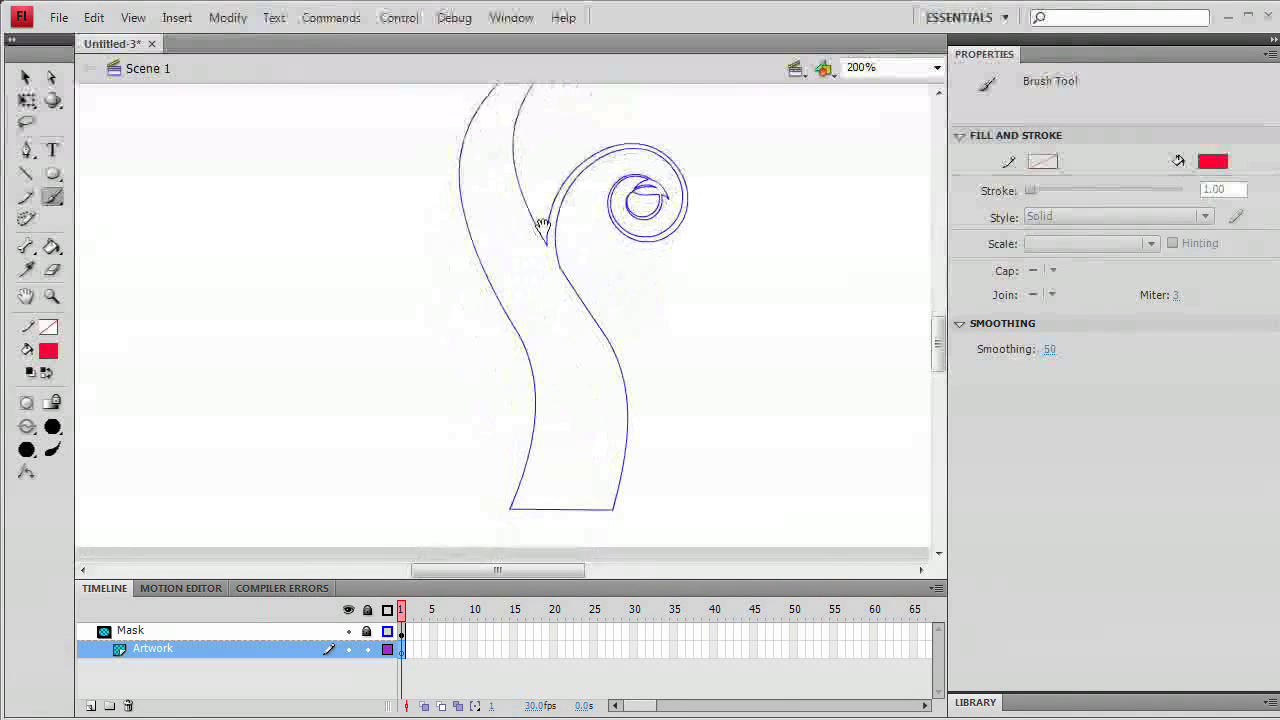
key(ctrl+minus)
key(ctrl+minus)
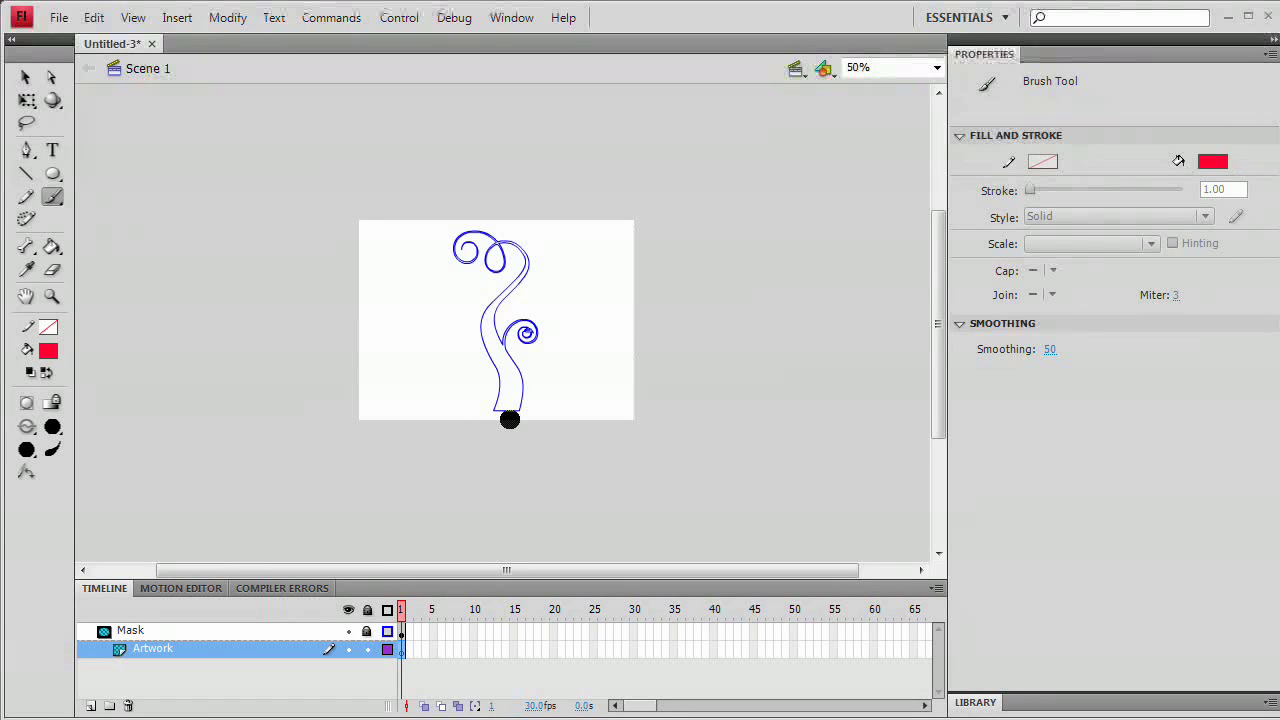
key(ctrl+equal)
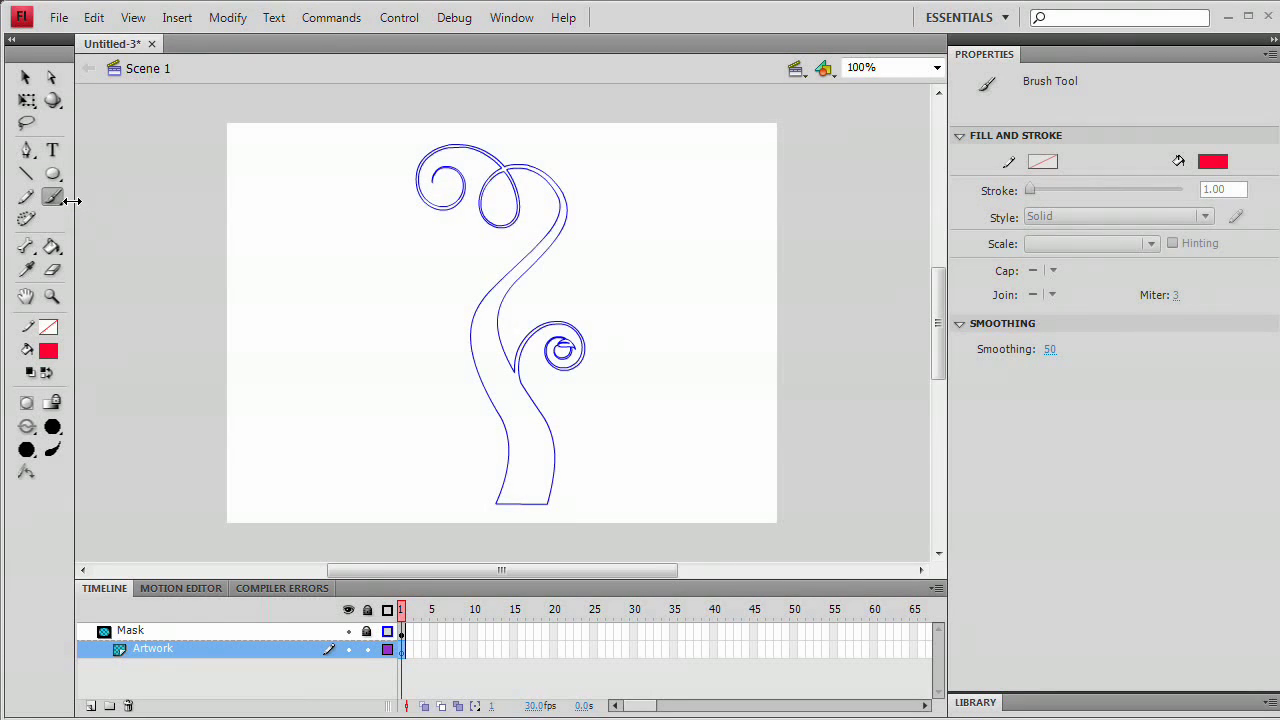
drag(72, 201, 38, 201)
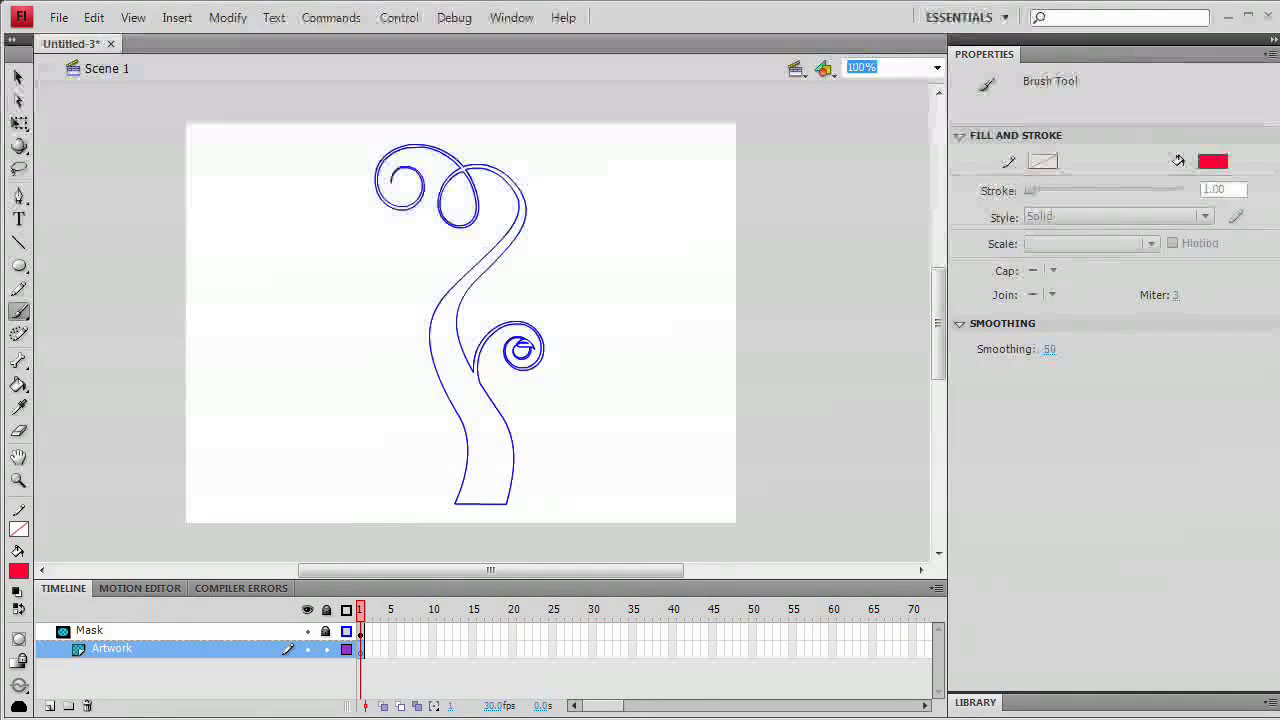
click(585, 670)
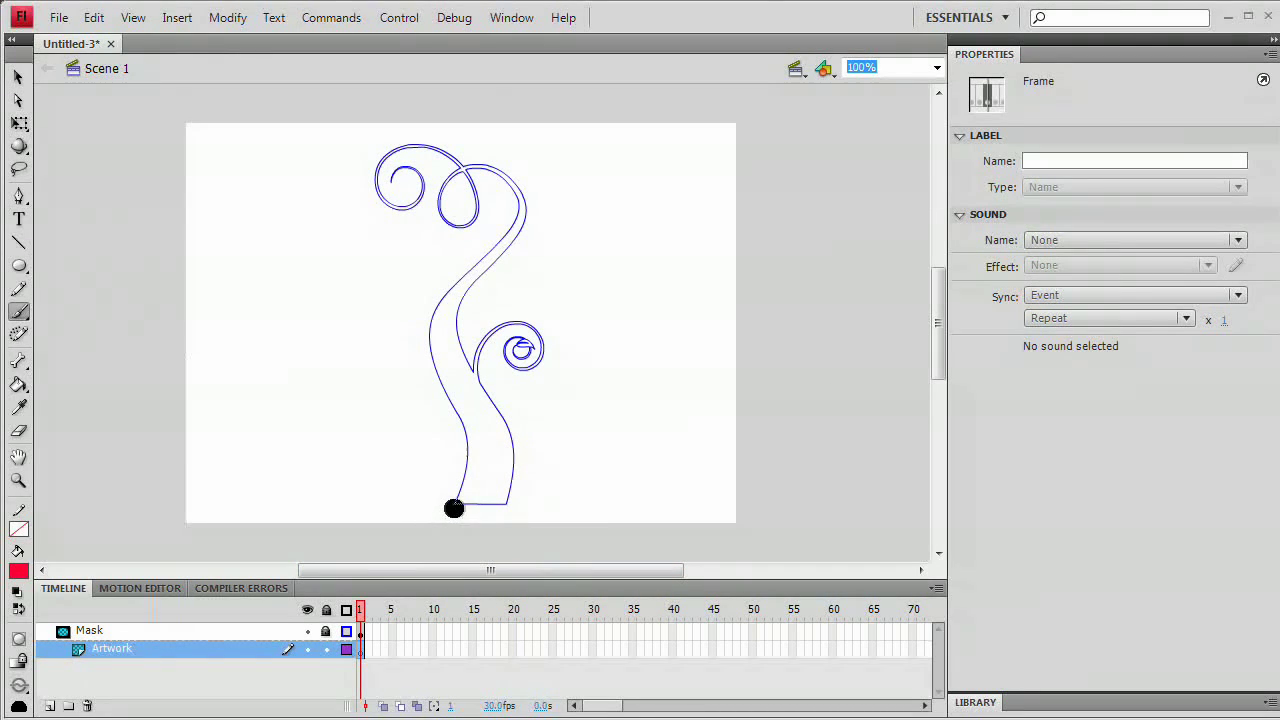
Brush red across the trunk base on frames 1 and 2 of the Artwork layer
drag(450, 505, 528, 504)
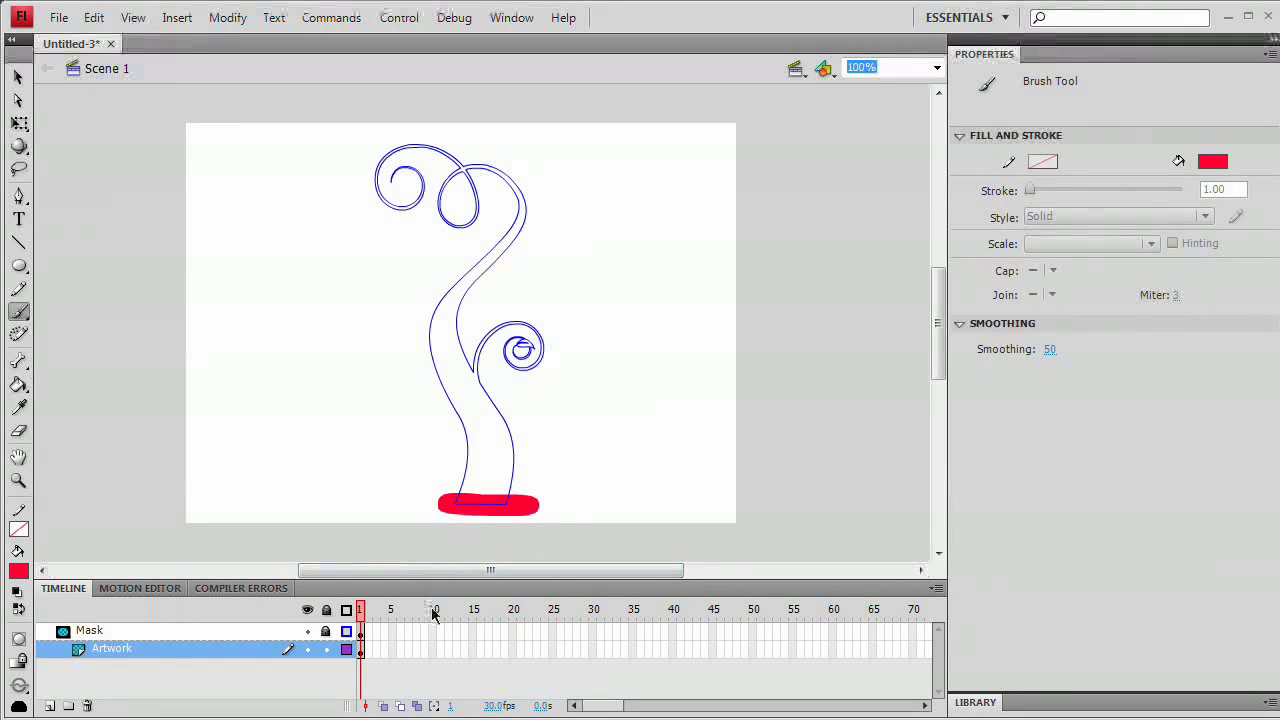
click(370, 651)
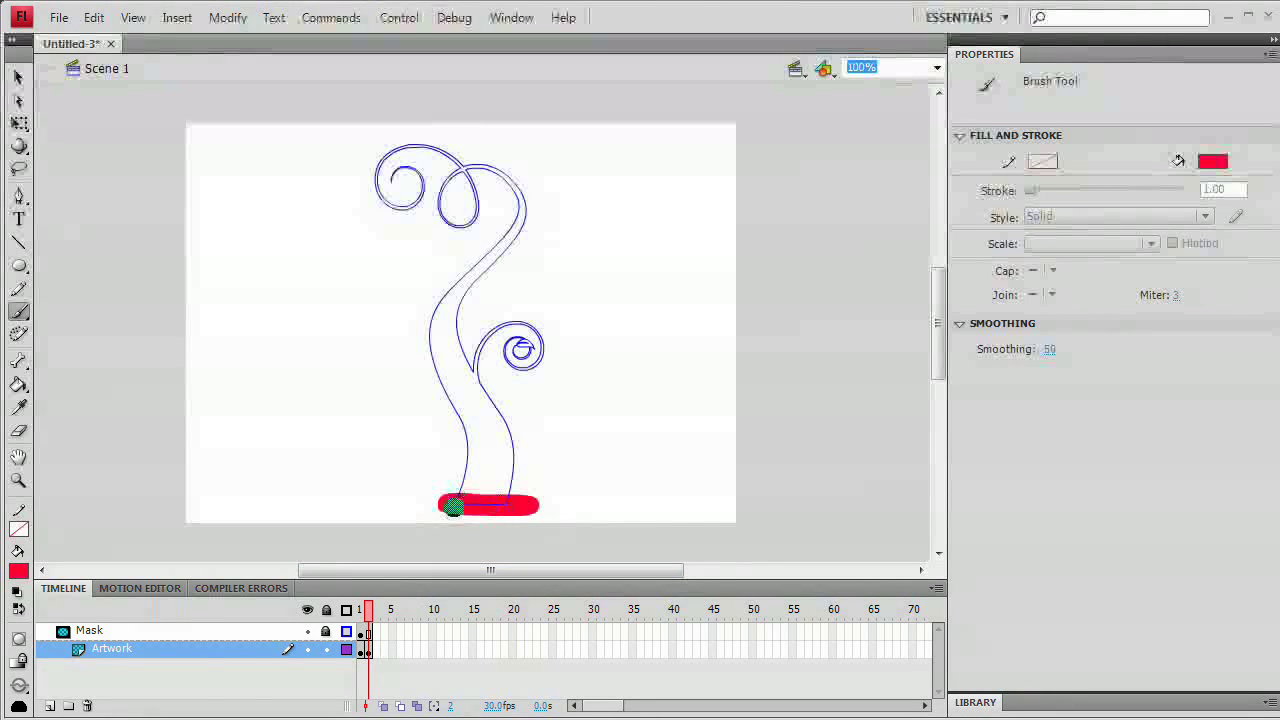
click(363, 650)
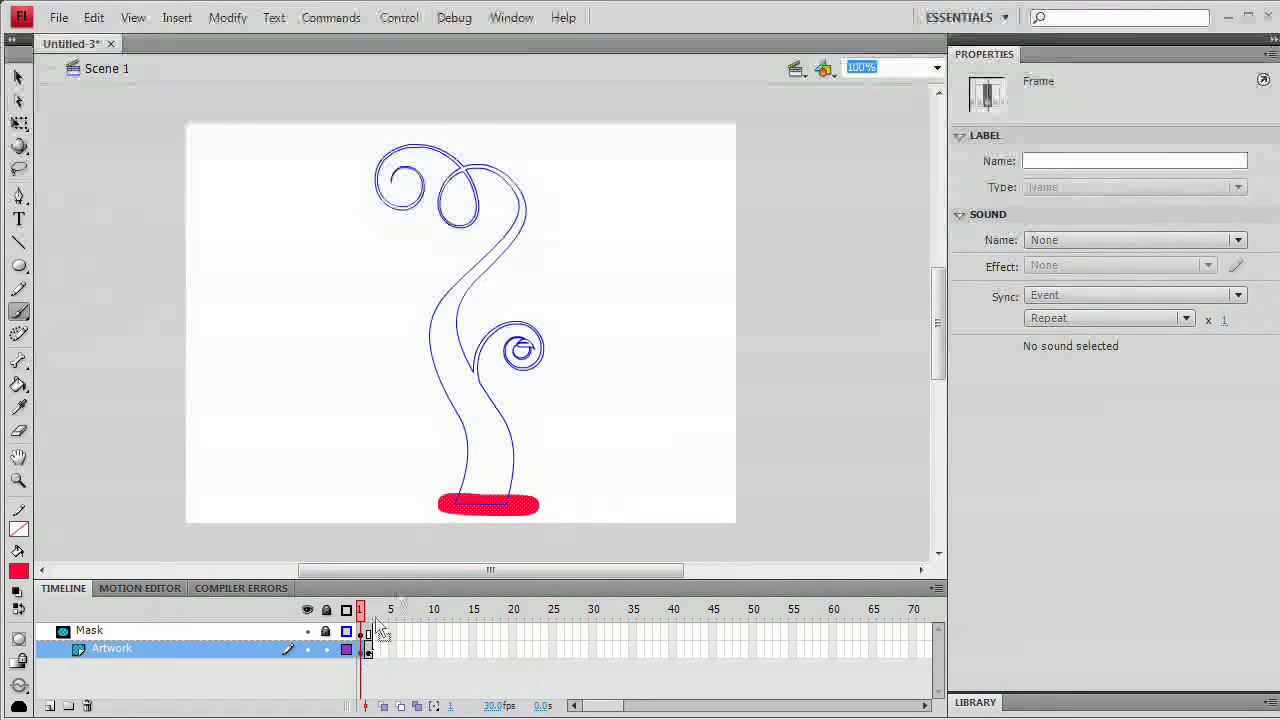
click(368, 650)
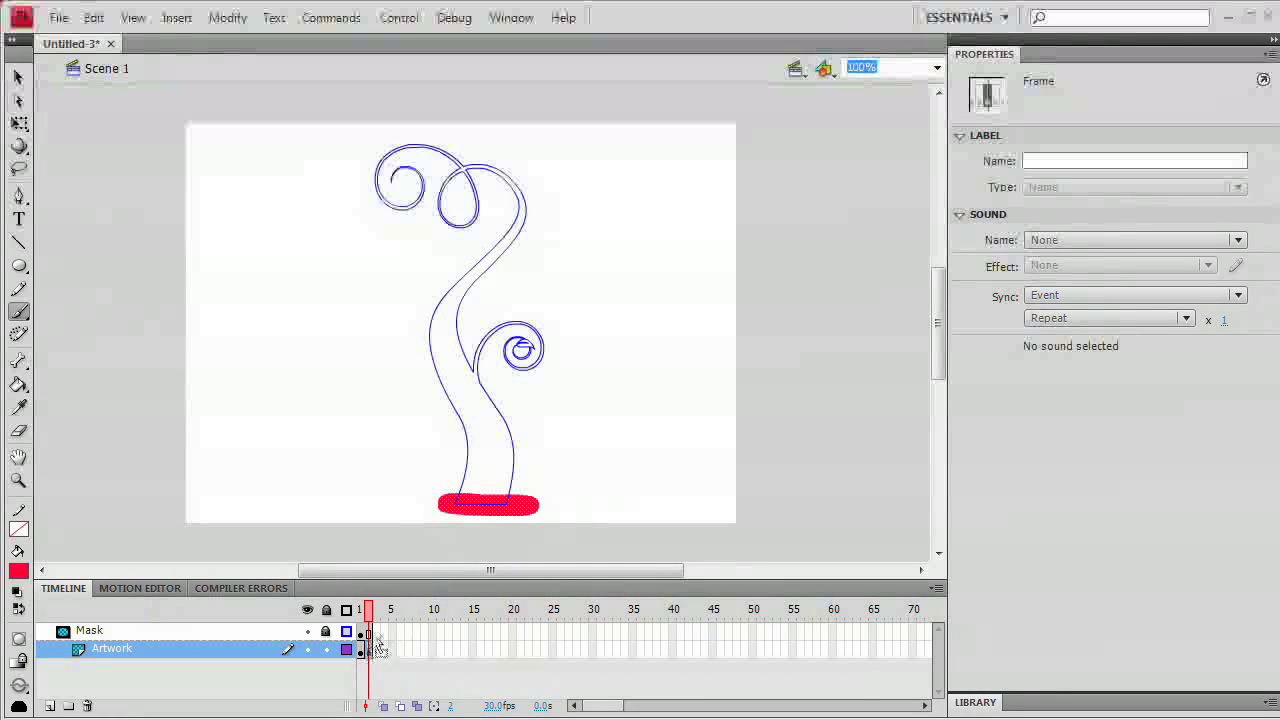
click(505, 500)
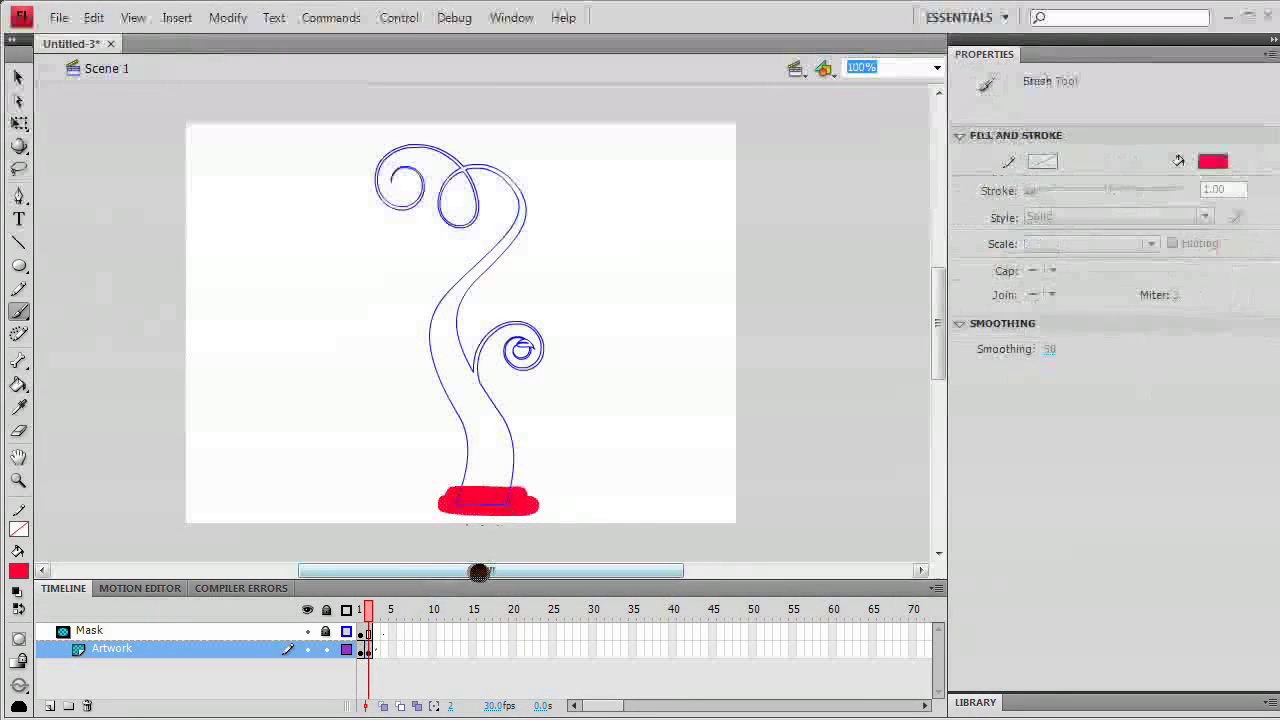
Add keyframes through frame 12, painting the red blob higher up the trunk each time
key(F6)
key(F6)
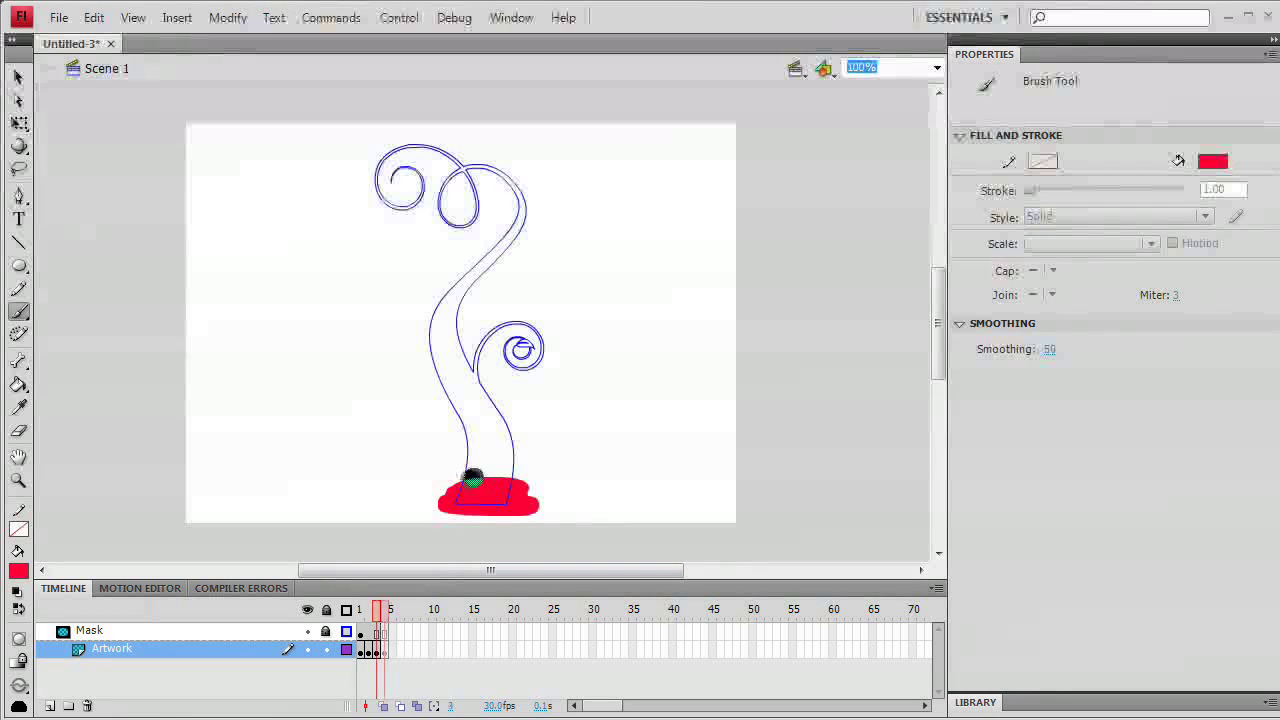
drag(466, 474, 508, 477)
key(F6)
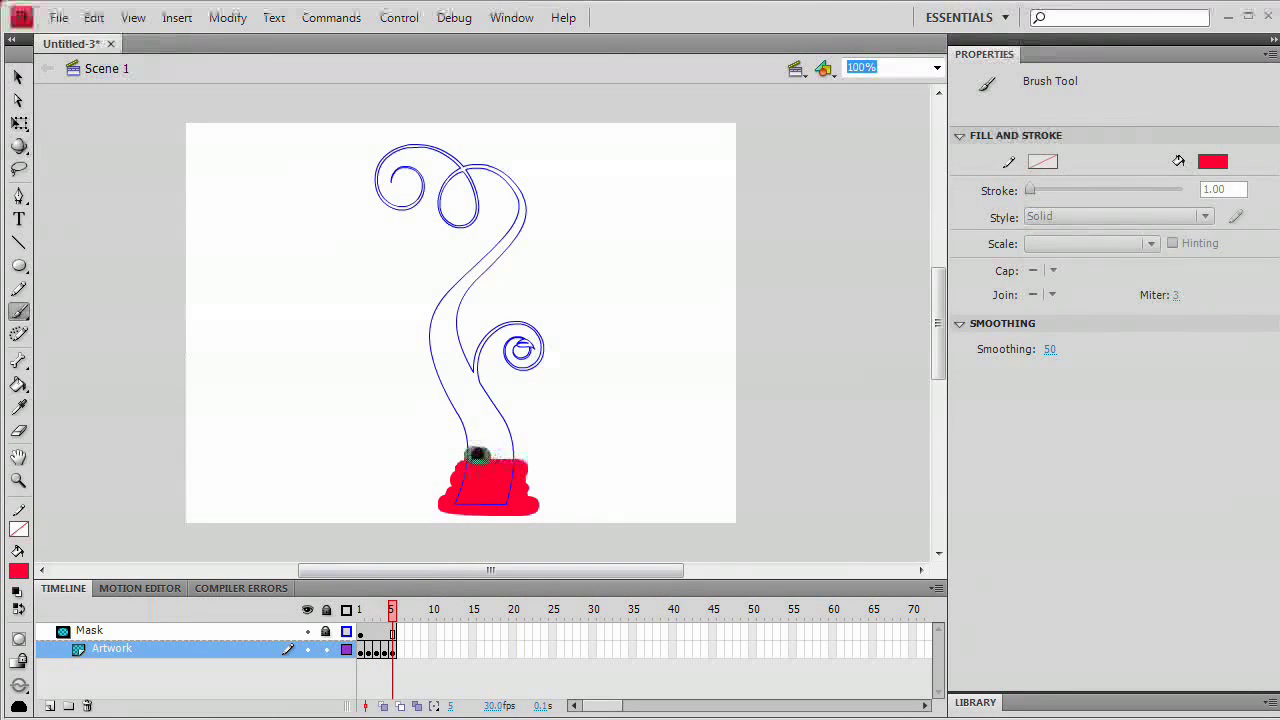
key(F6)
mouse_move(463, 458)
mouse_down()
mouse_move(524, 459)
mouse_move(470, 448)
mouse_move(509, 444)
mouse_move(470, 437)
mouse_move(513, 430)
mouse_move(454, 433)
mouse_move(502, 412)
mouse_up()
key(F6)
key(F6)
key(F6)
key(F6)
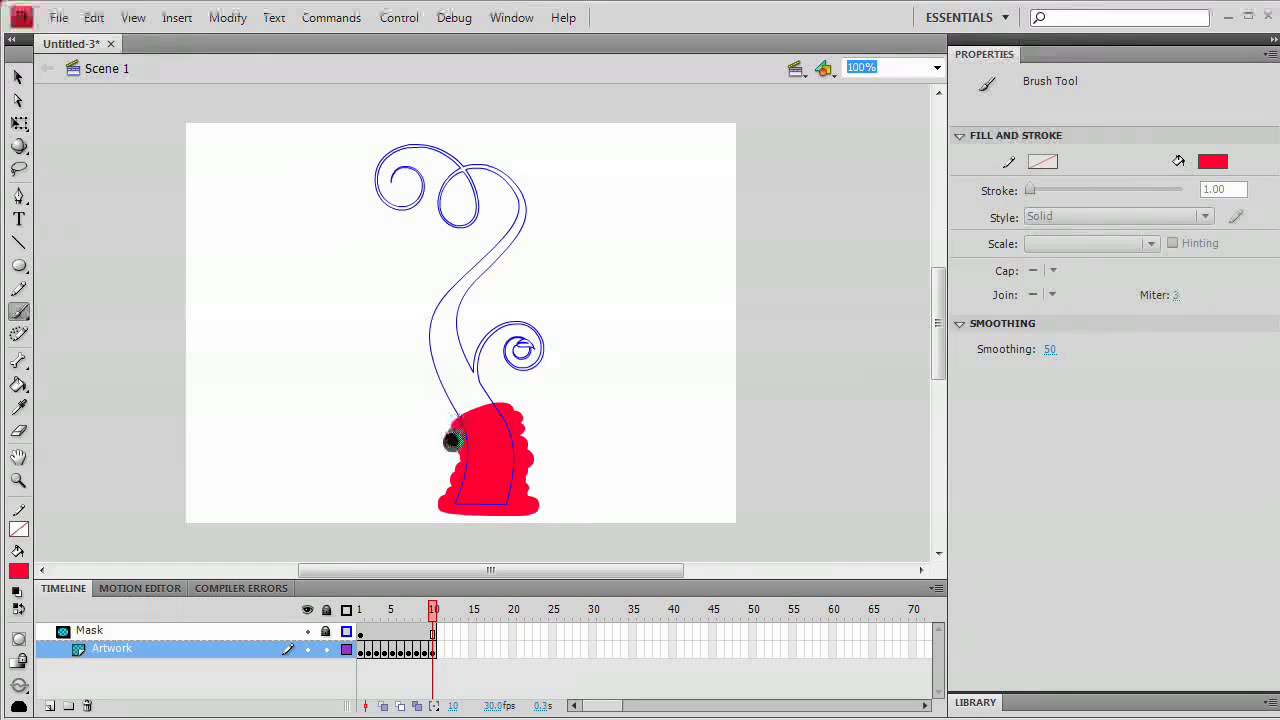
key(F6)
drag(460, 420, 496, 408)
key(F6)
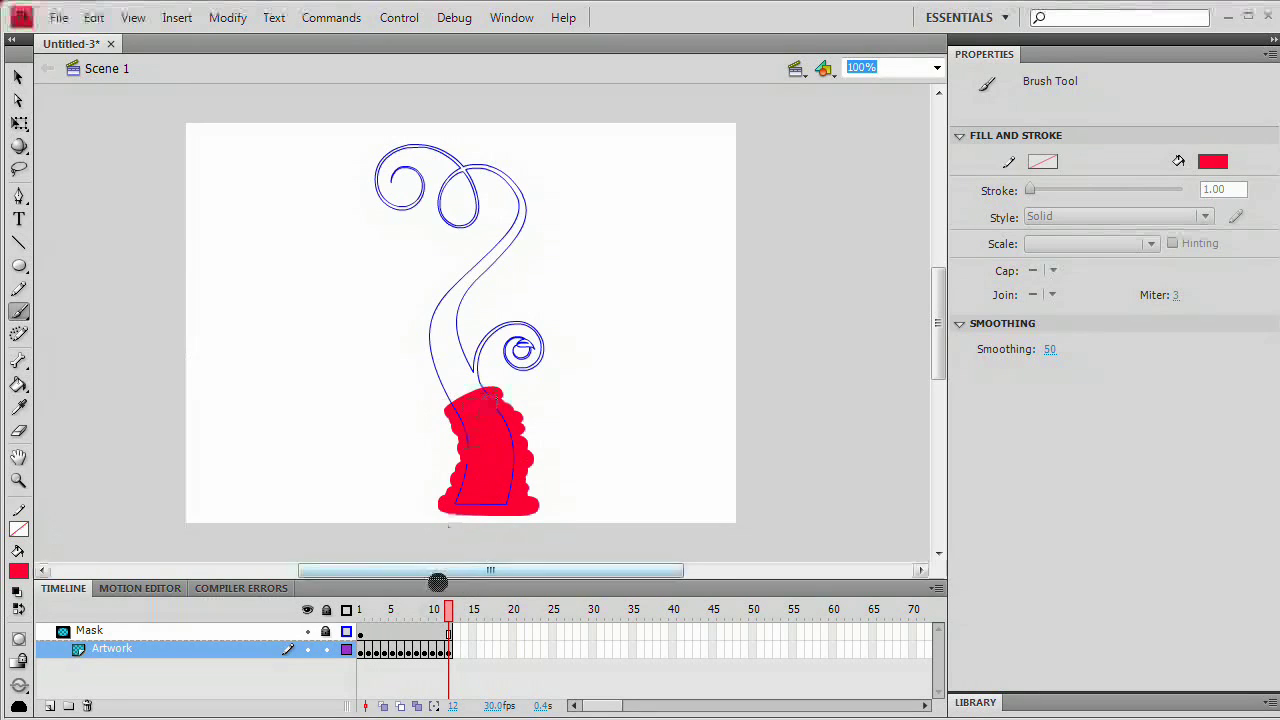
click(450, 652)
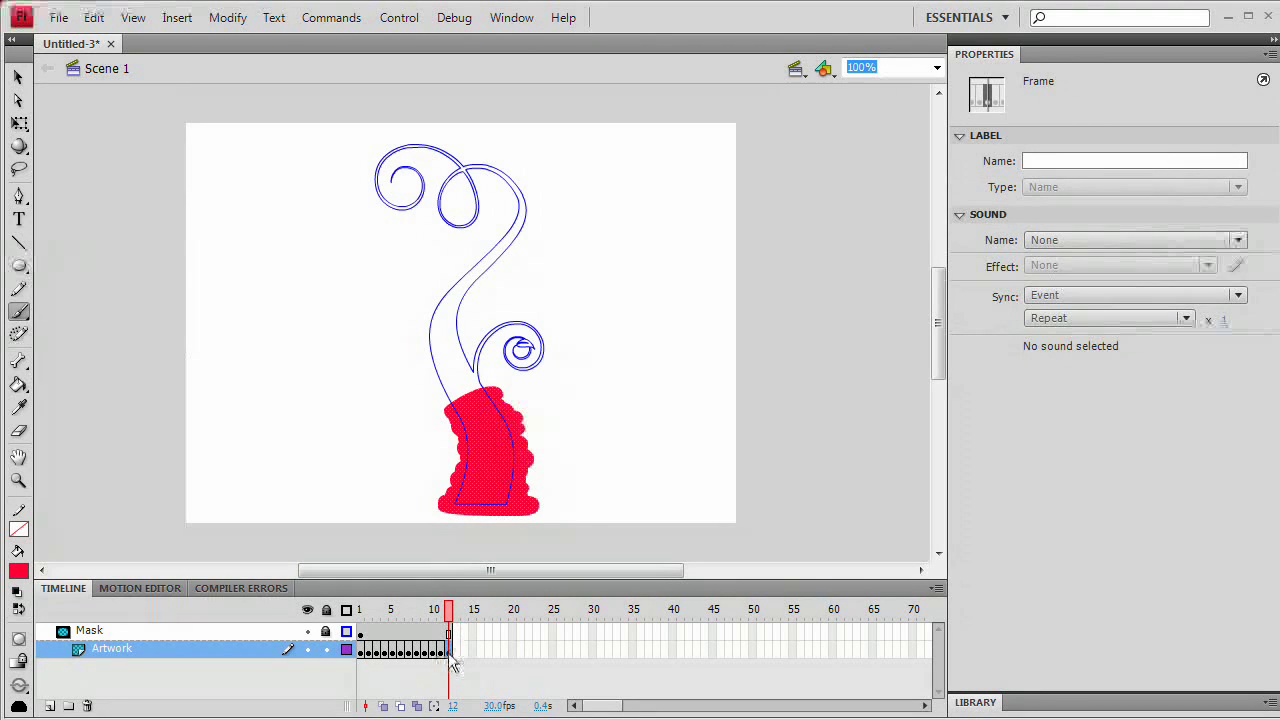
Add keyframes 13–16, brushing more red onto the blob's top and upper left
key(comma)
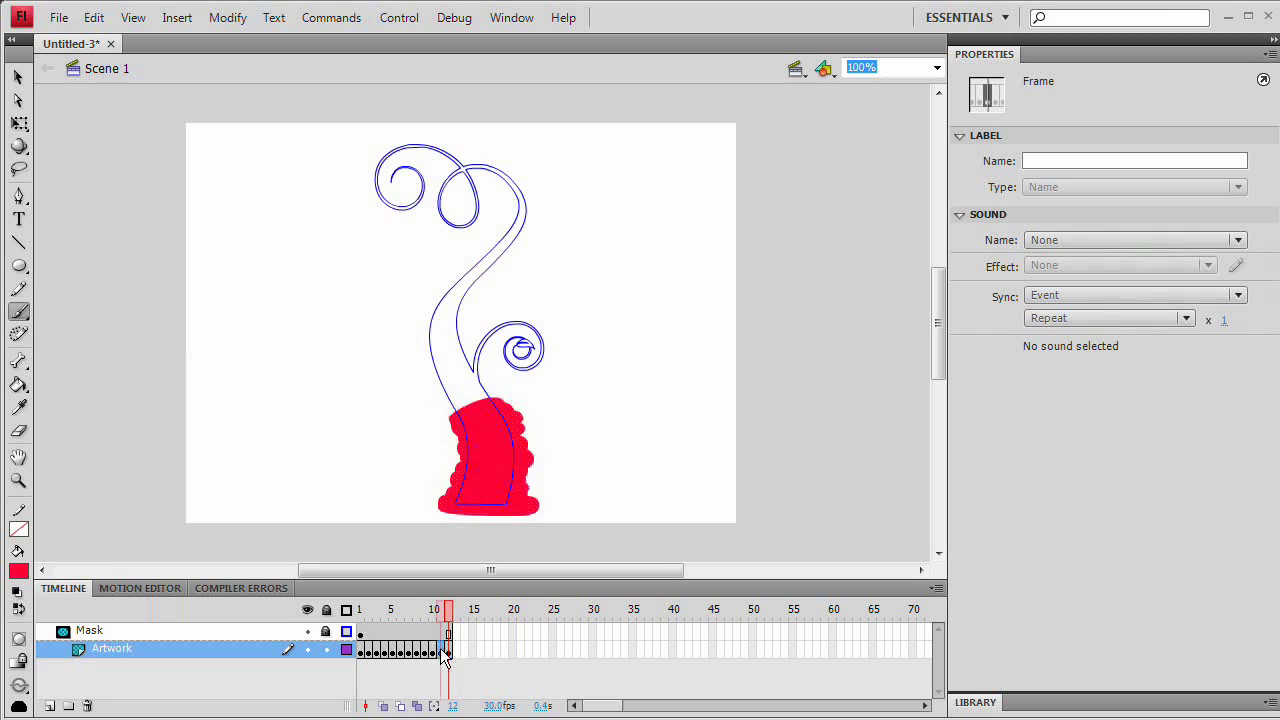
key(period)
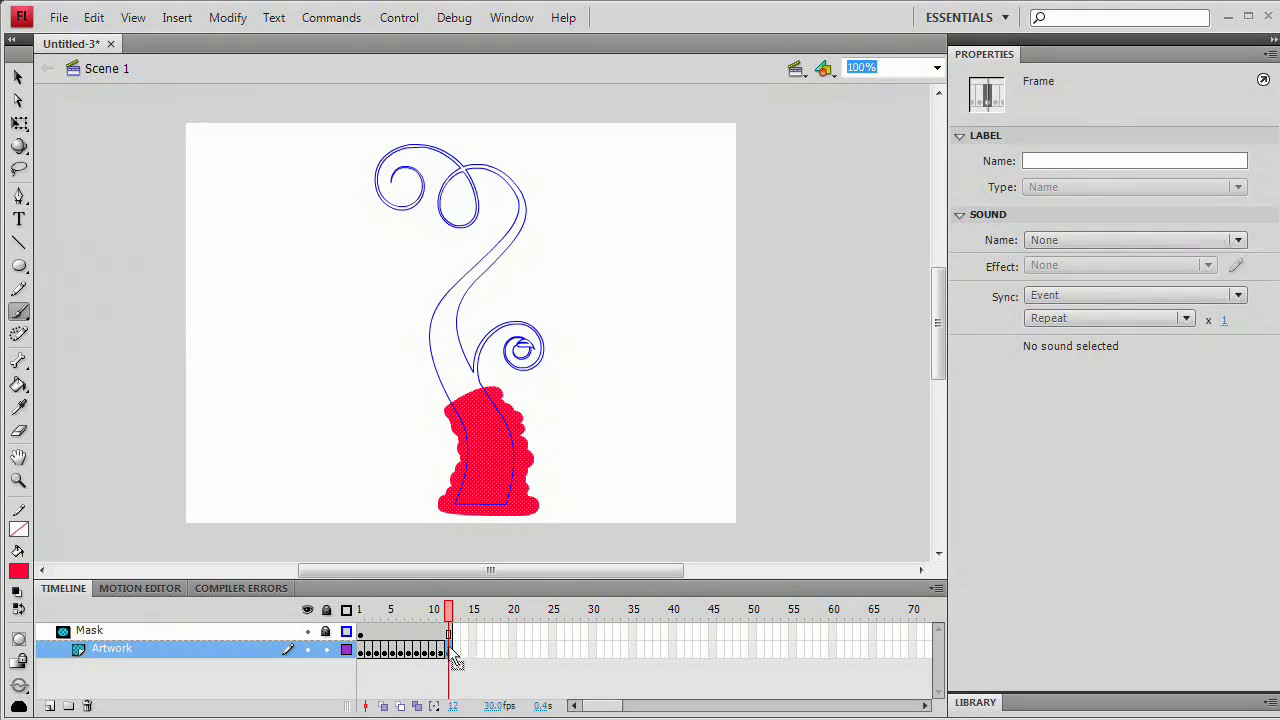
key(F6)
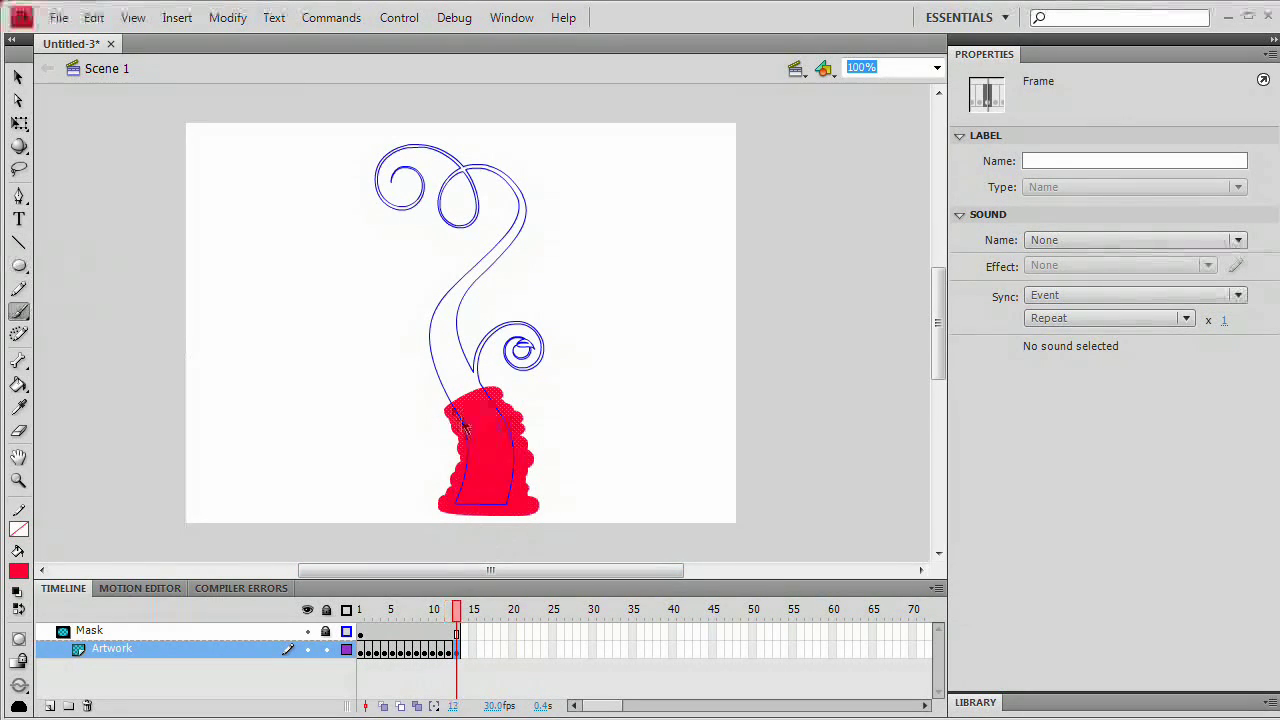
drag(450, 405, 491, 386)
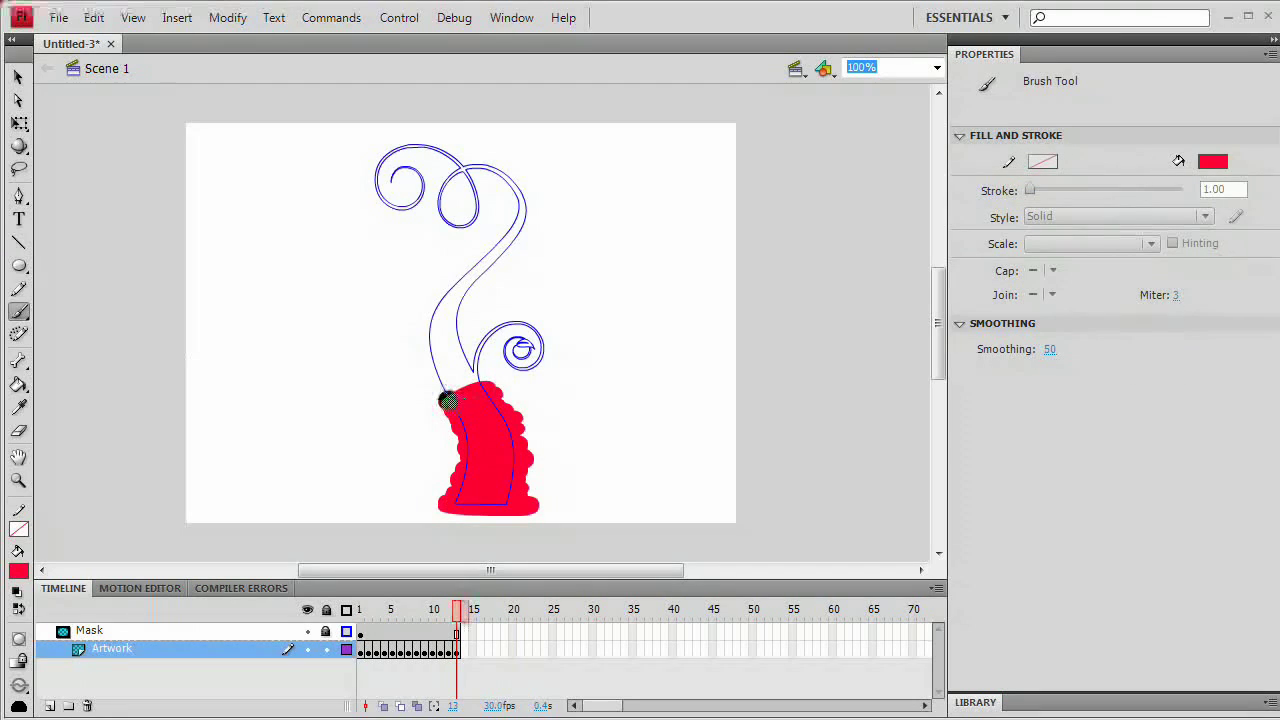
key(F6)
key(F6)
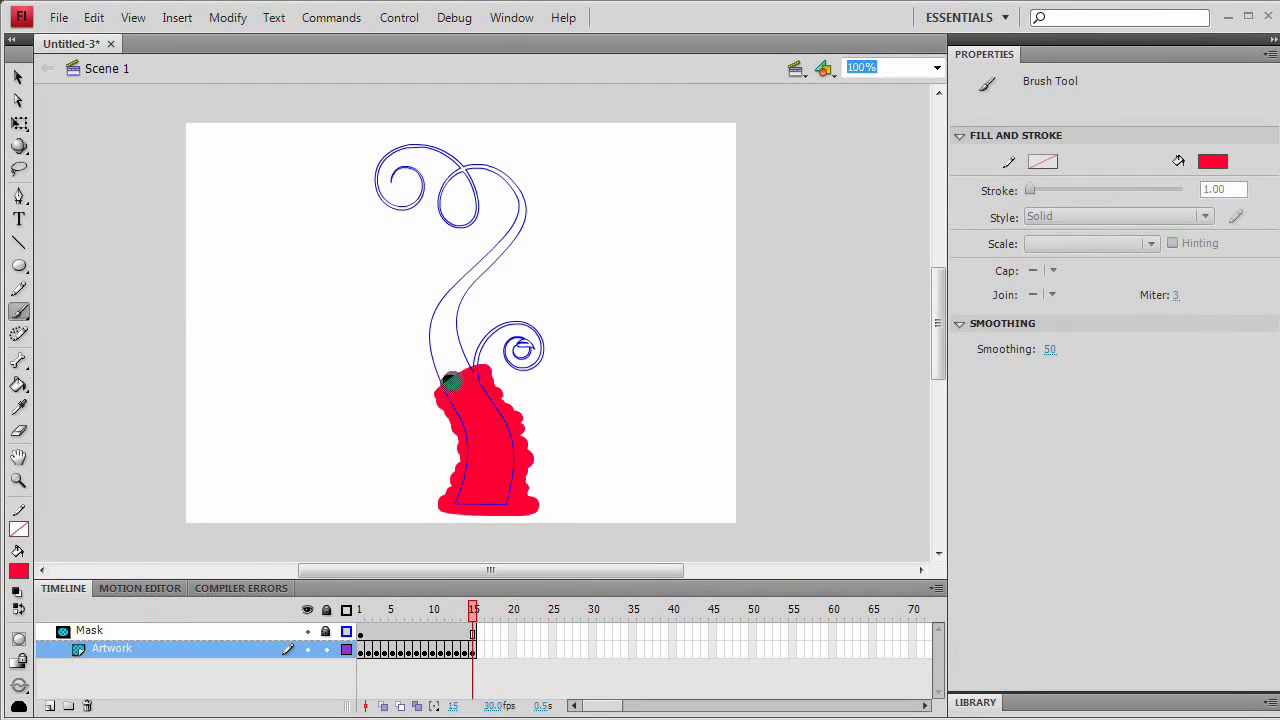
key(F6)
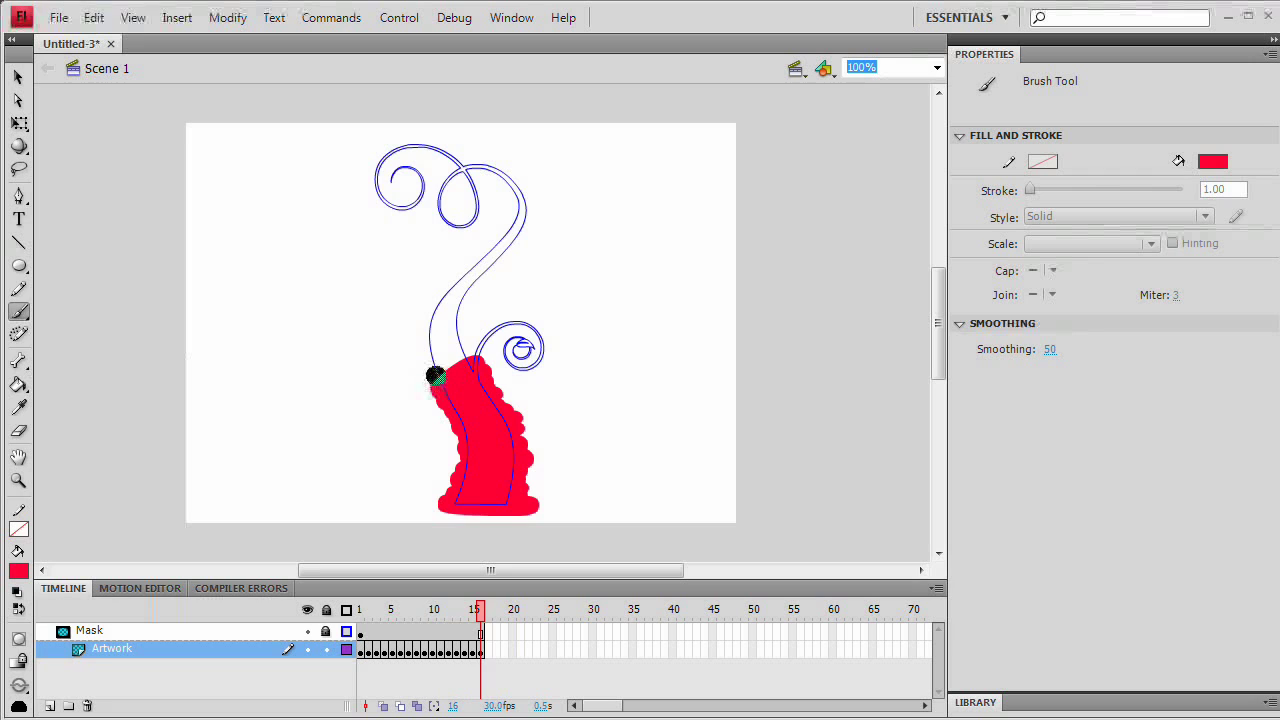
key(F6)
drag(436, 376, 442, 368)
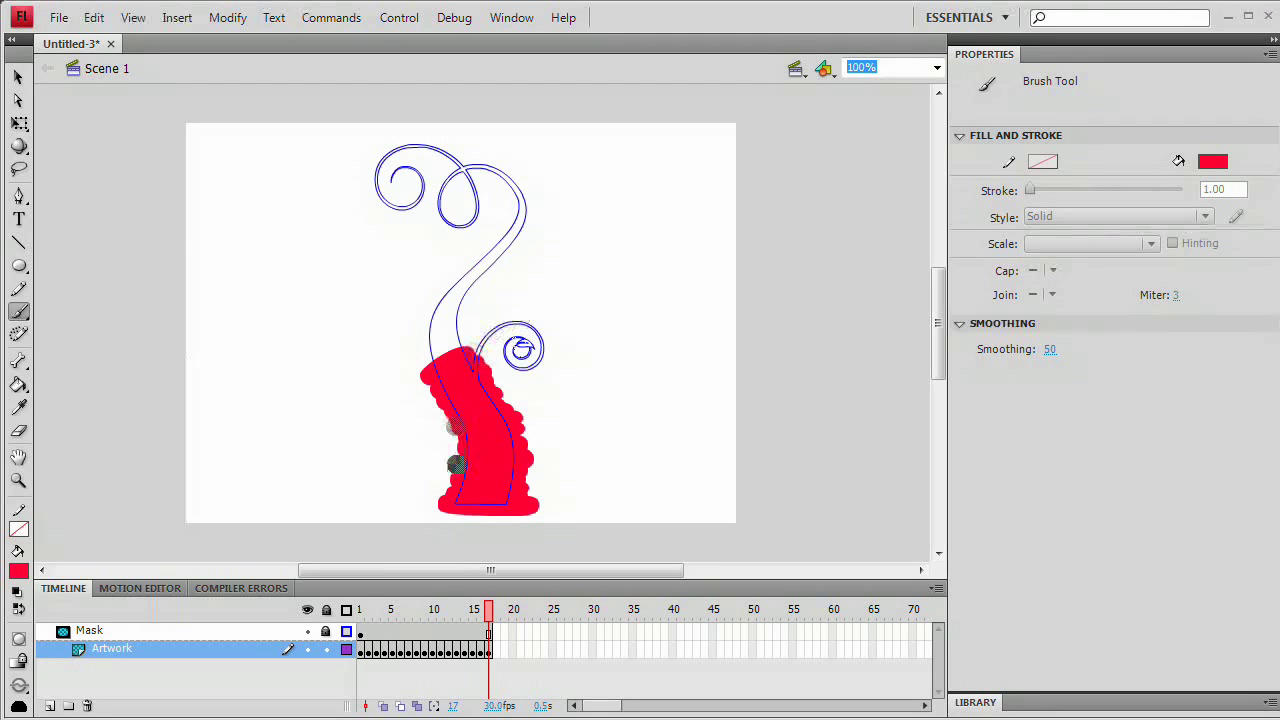
click(488, 652)
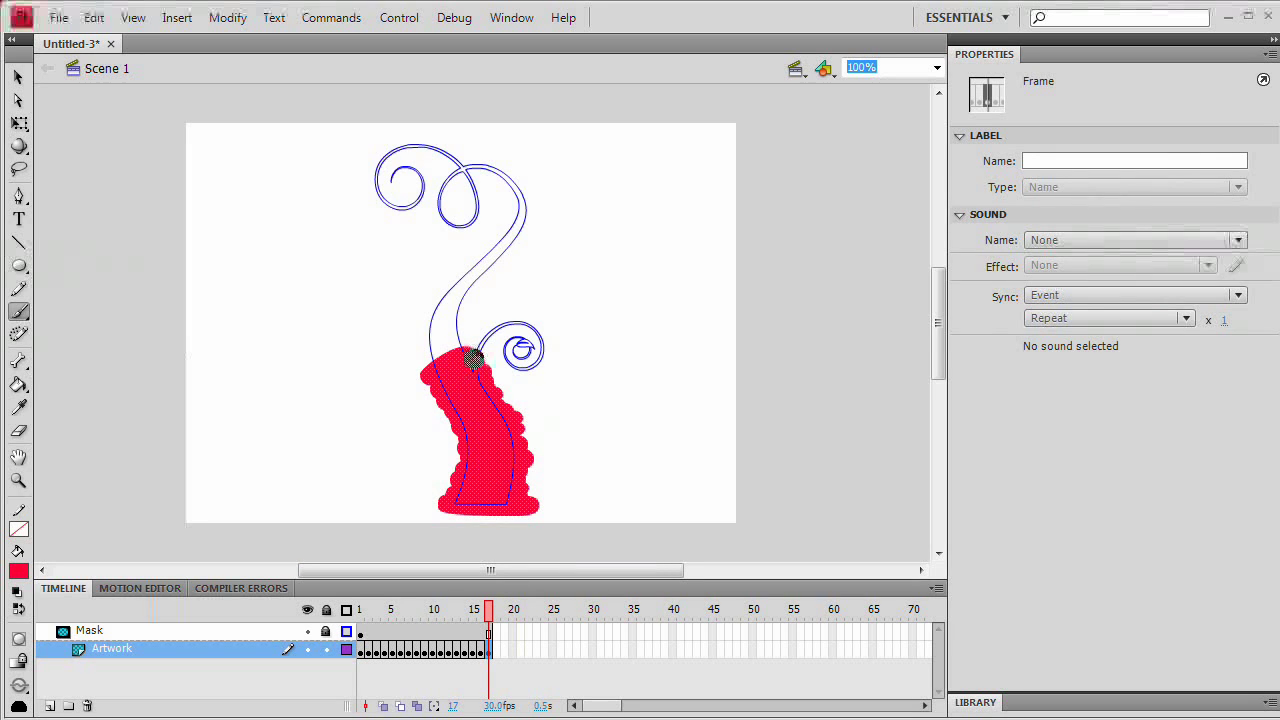
drag(474, 359, 456, 388)
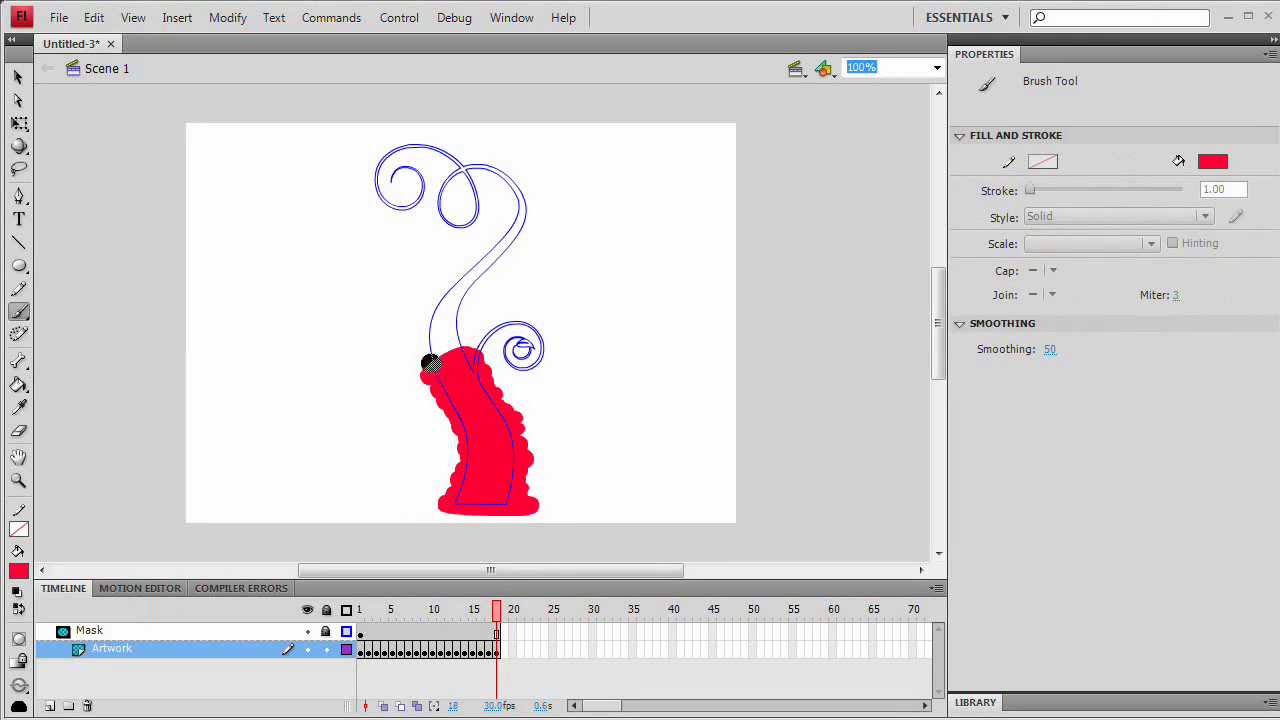
Add keyframes through frame 26, then review frames 25 and 26
key(F6)
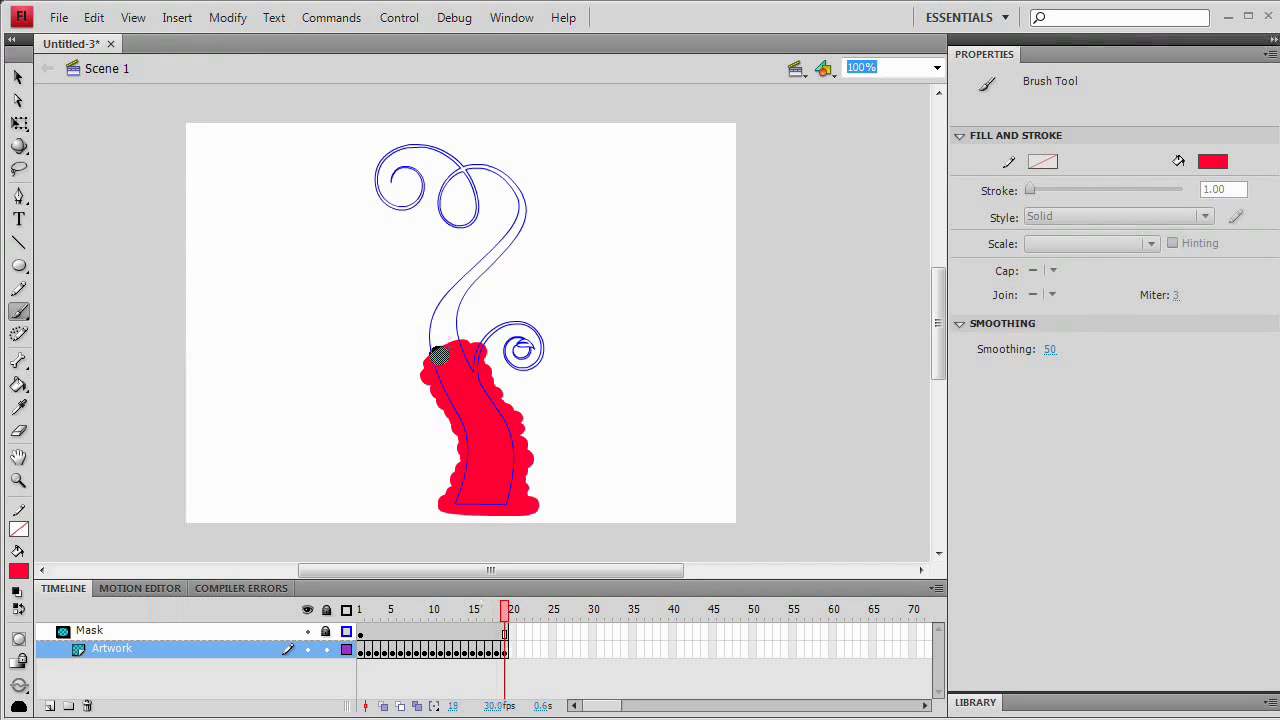
key(F6)
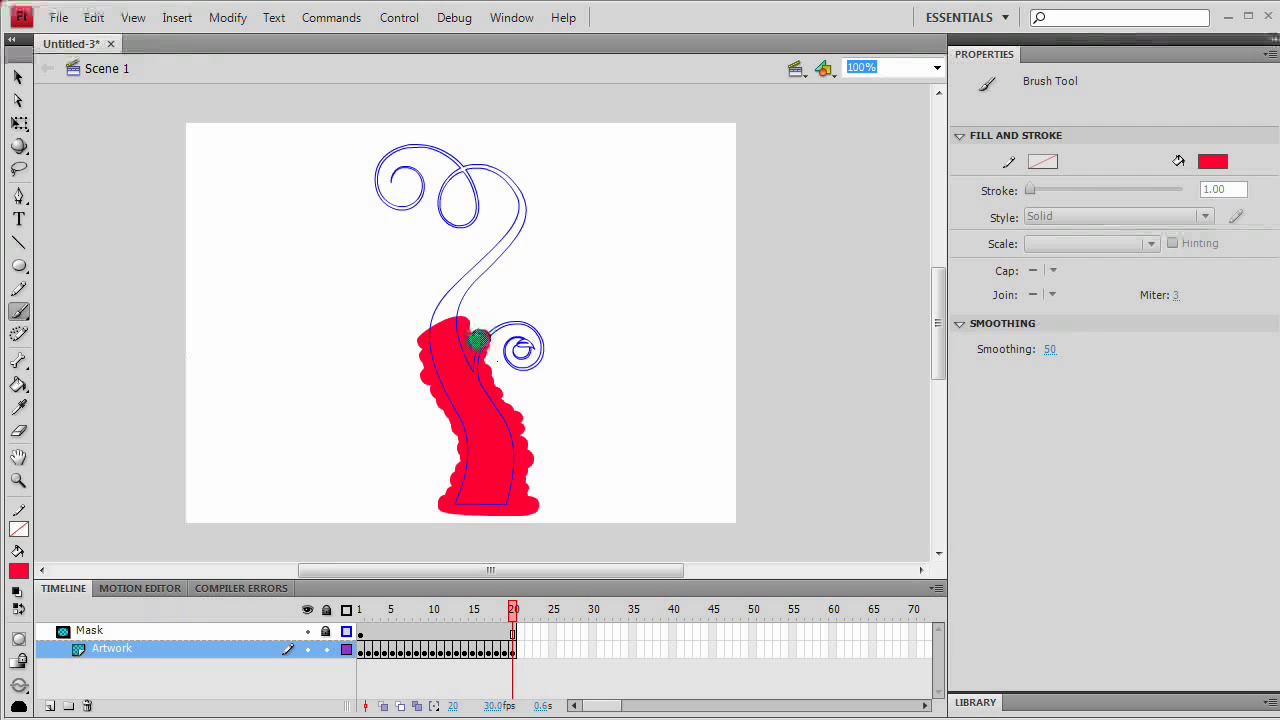
key(F6)
key(F6)
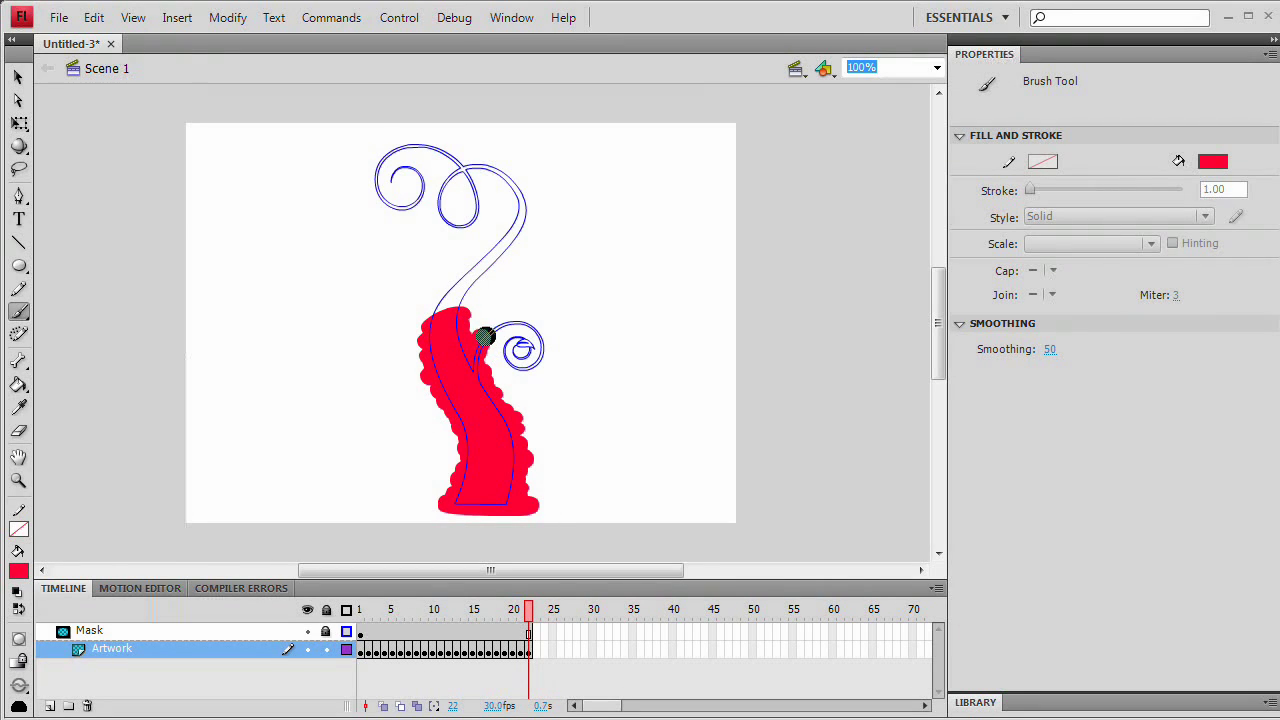
key(F6)
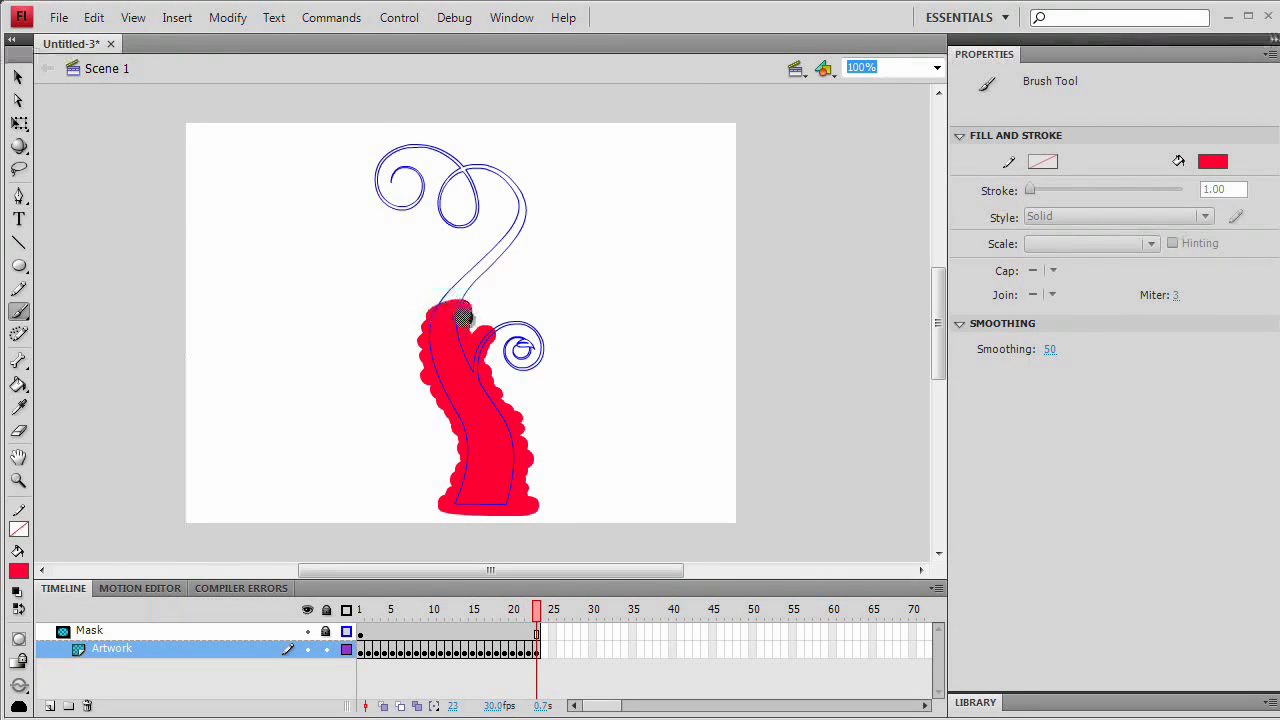
key(F6)
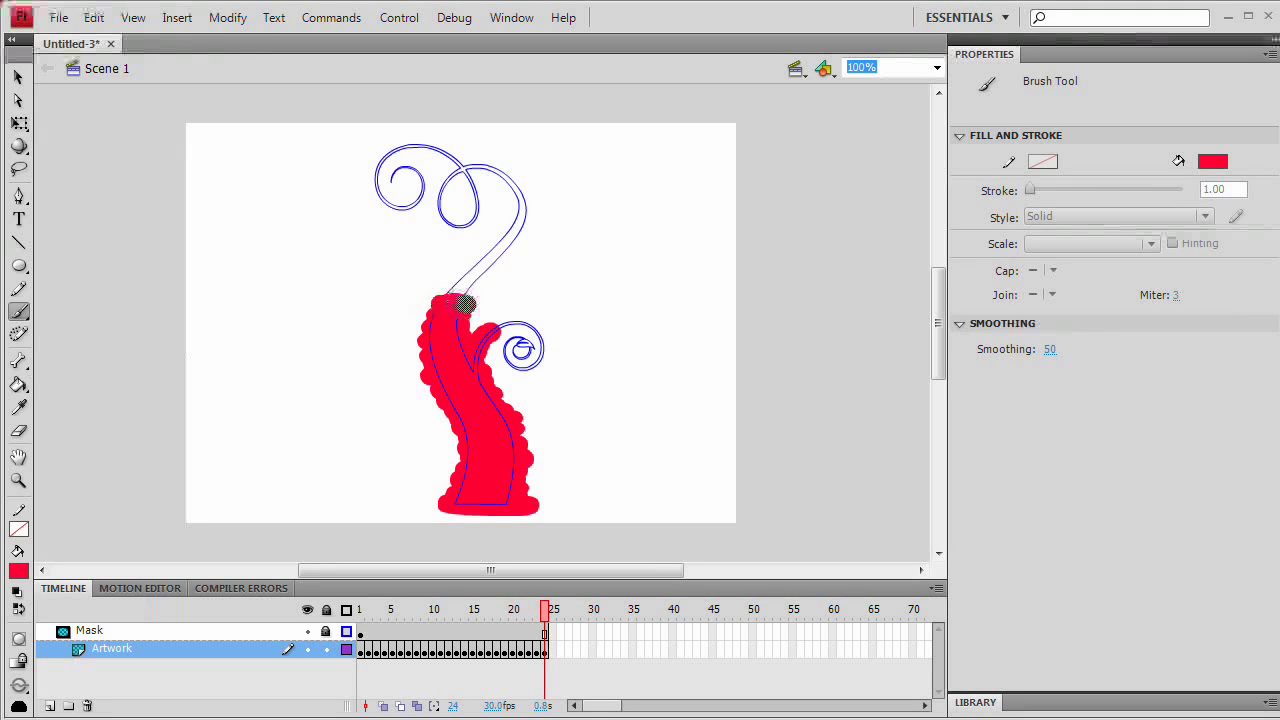
key(F6)
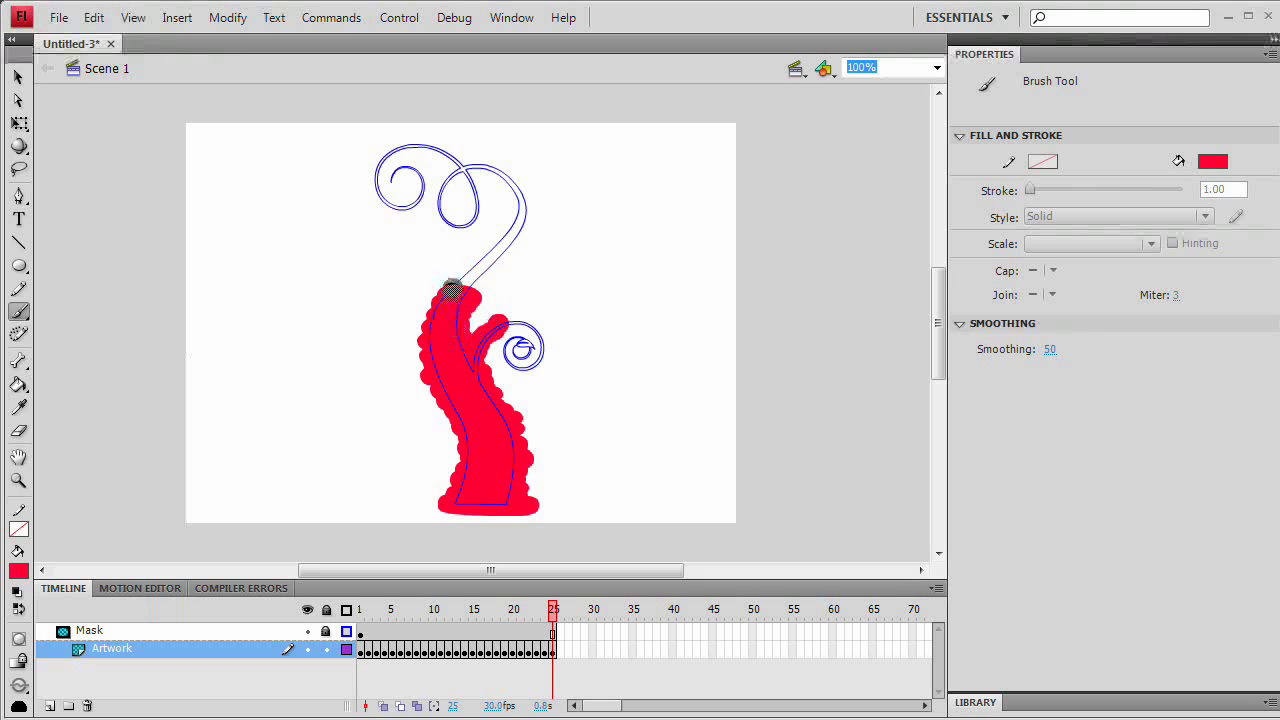
key(F6)
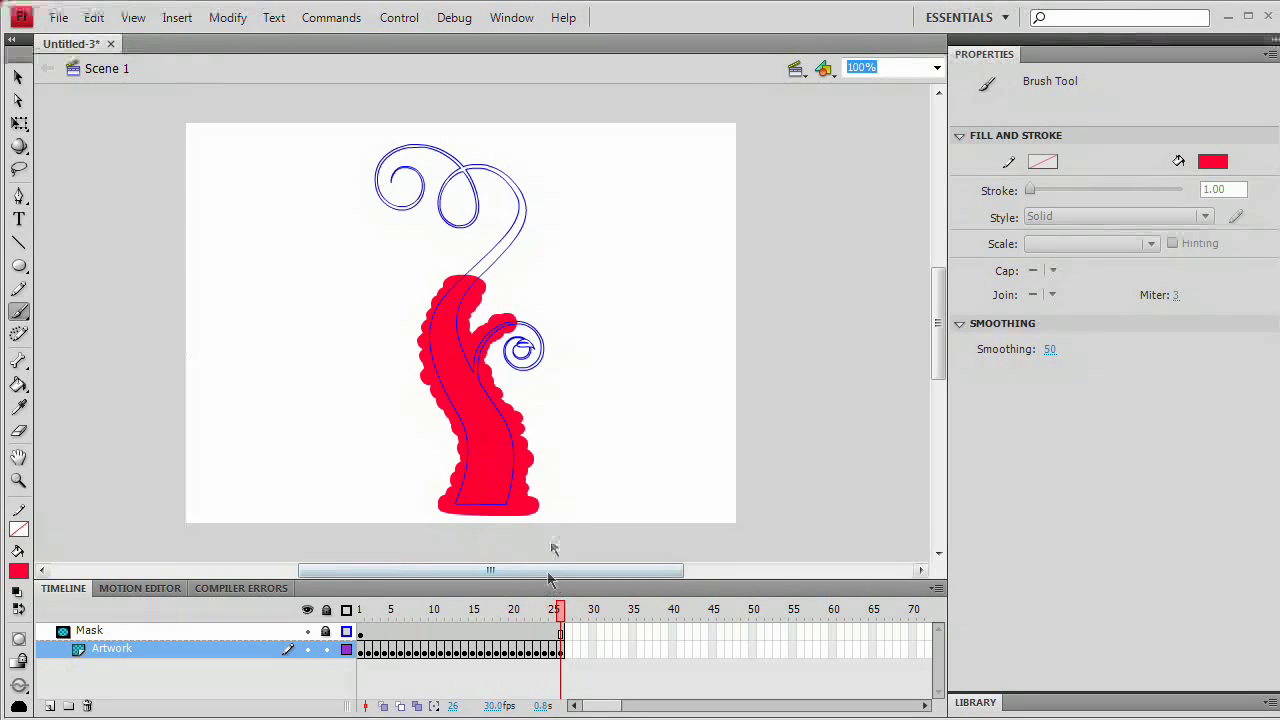
click(555, 651)
click(563, 652)
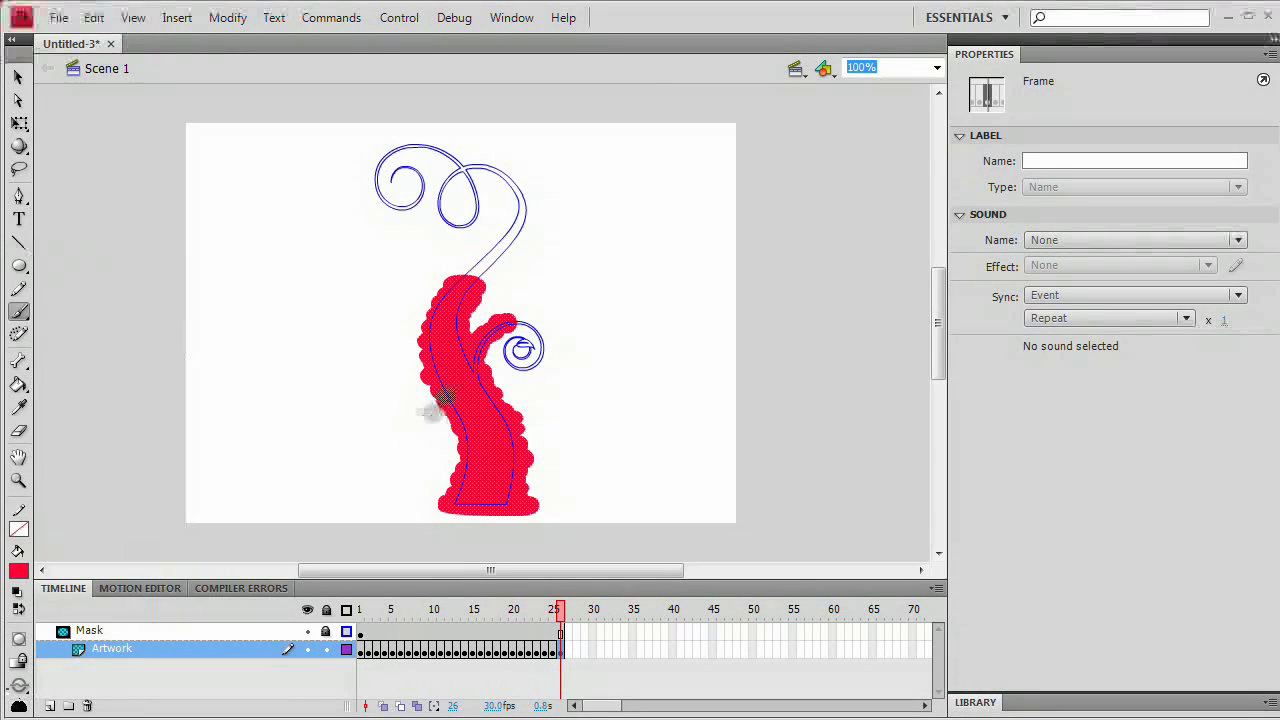
Zoom to 400% and paint frame 27's red along the vine top and side curl
key(ctrl+equal)
key(ctrl+equal)
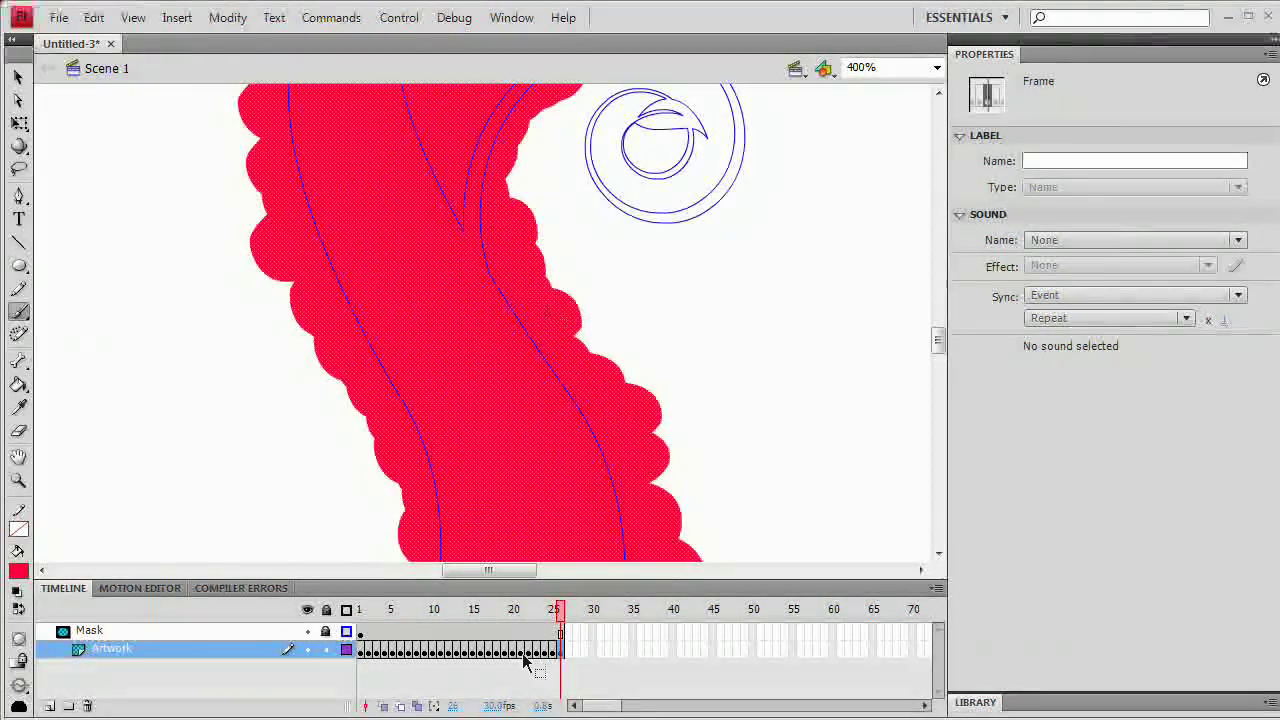
mouse_move(593, 222)
mouse_down()
mouse_move(518, 612)
mouse_move(406, 522)
mouse_up()
key(ctrl+a)
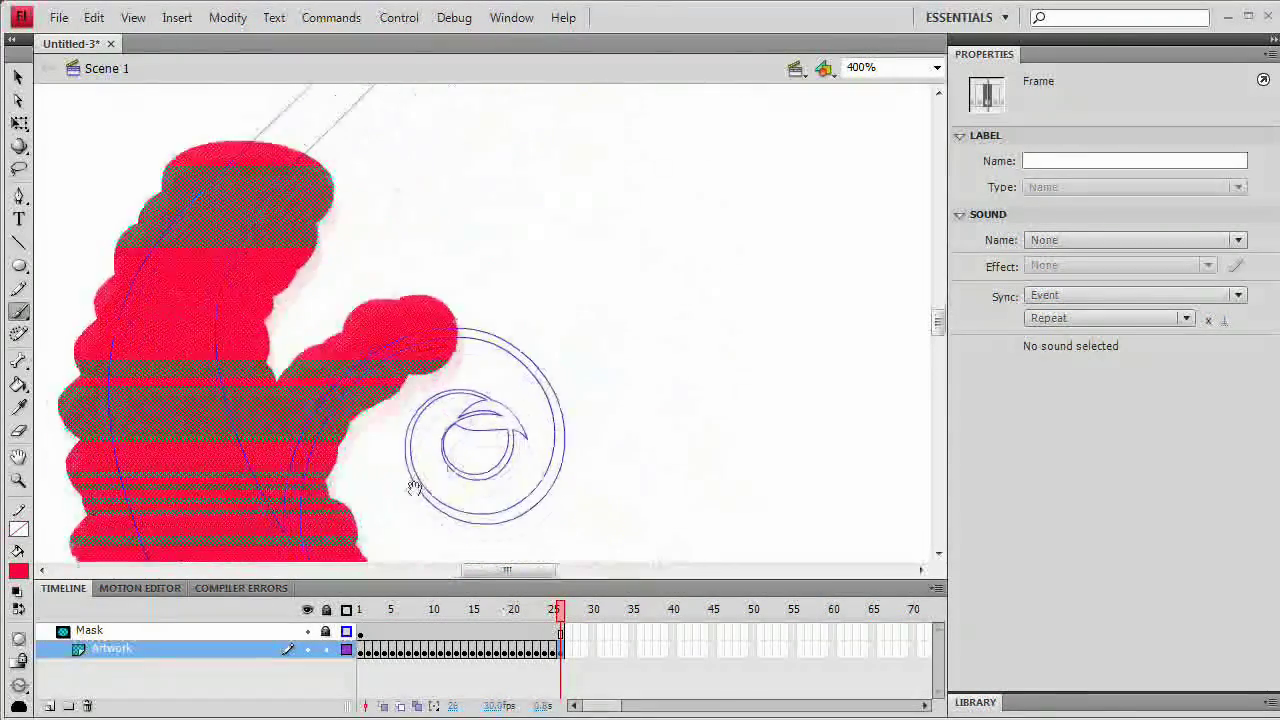
click(557, 650)
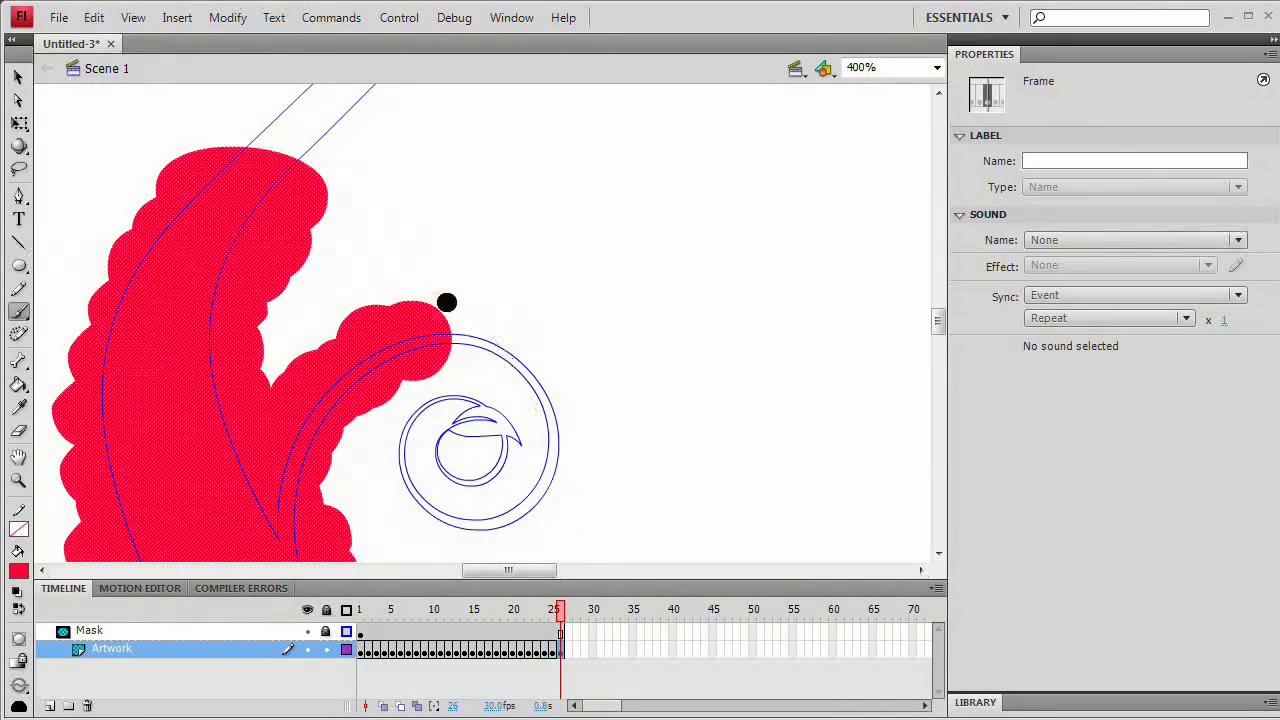
key(F6)
drag(240, 137, 338, 158)
drag(453, 327, 479, 339)
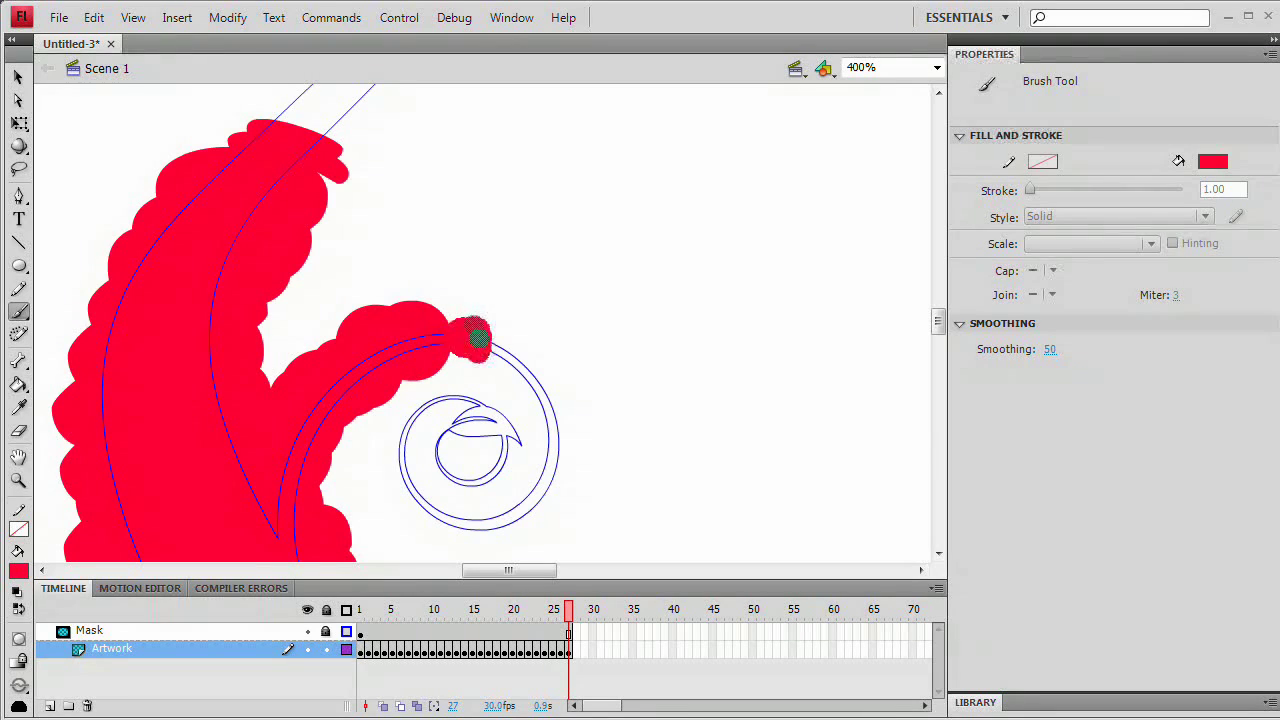
Add keyframes 28–30, extending red over the top tentacle tip and the lower tip by the spiral
key(F6)
mouse_move(283, 120)
mouse_down()
mouse_move(283, 100)
mouse_move(358, 181)
mouse_up()
drag(494, 357, 547, 366)
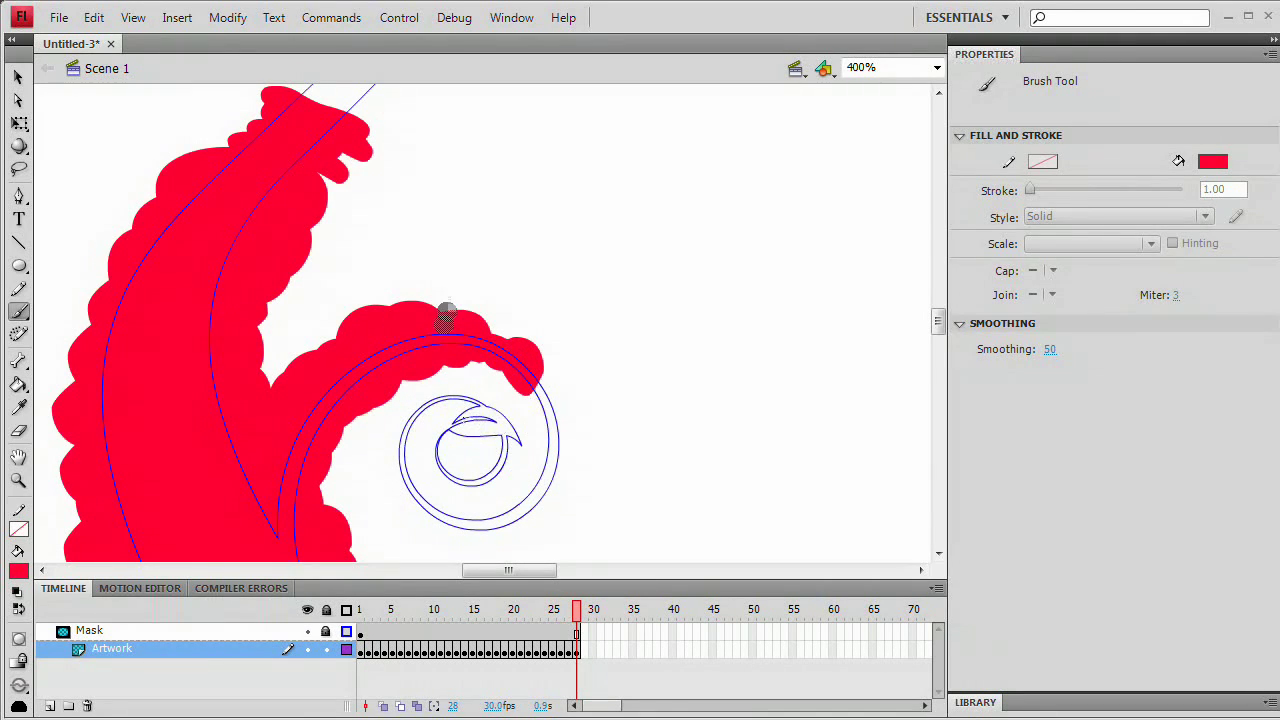
drag(447, 313, 460, 290)
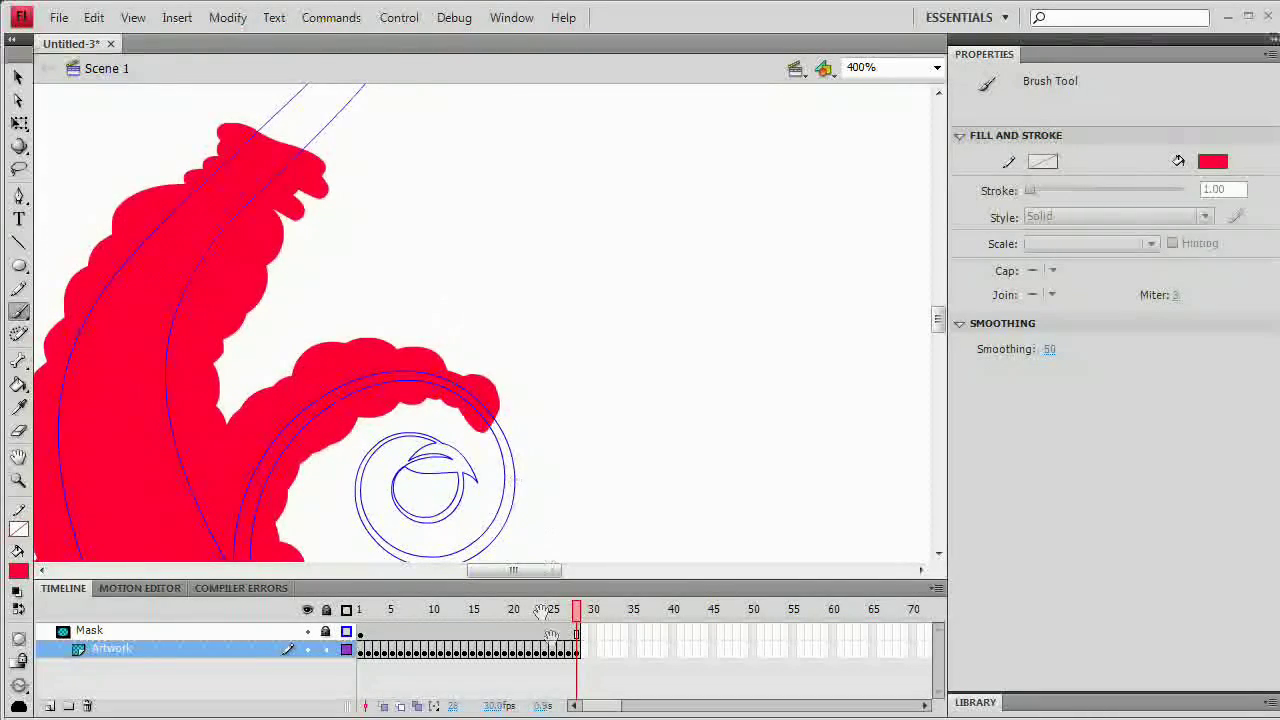
drag(563, 650, 585, 650)
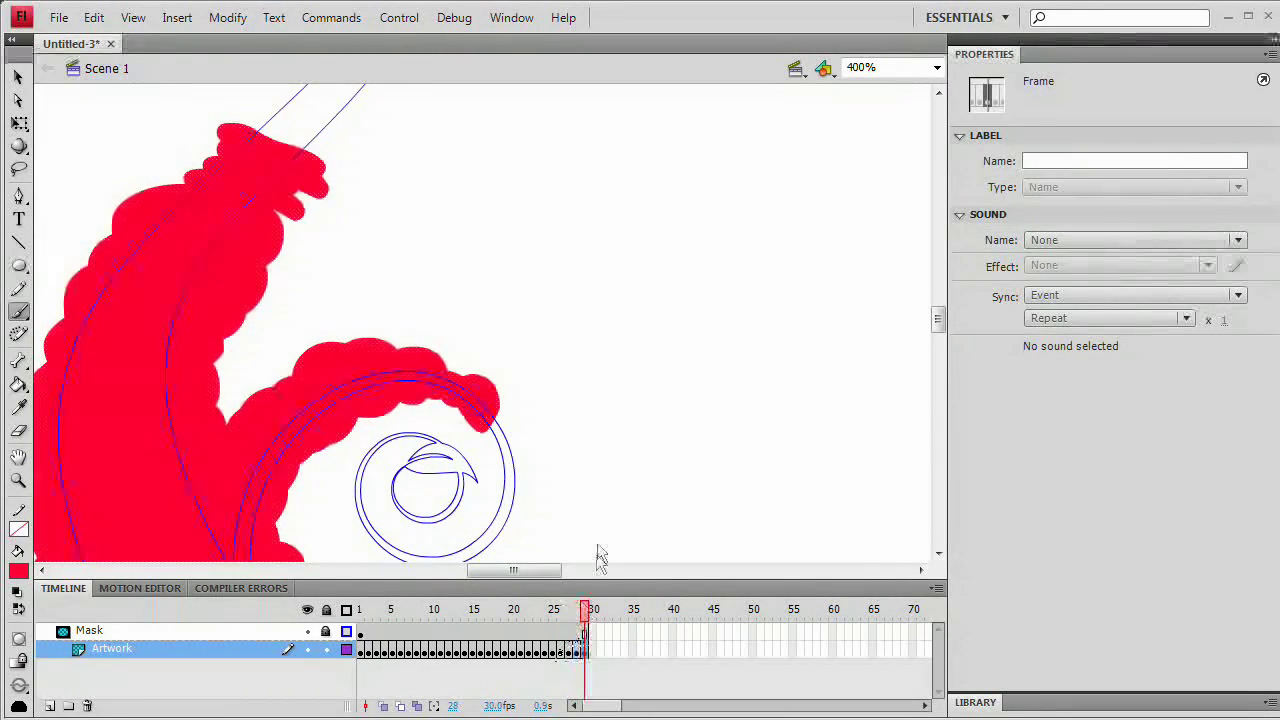
drag(257, 109, 320, 191)
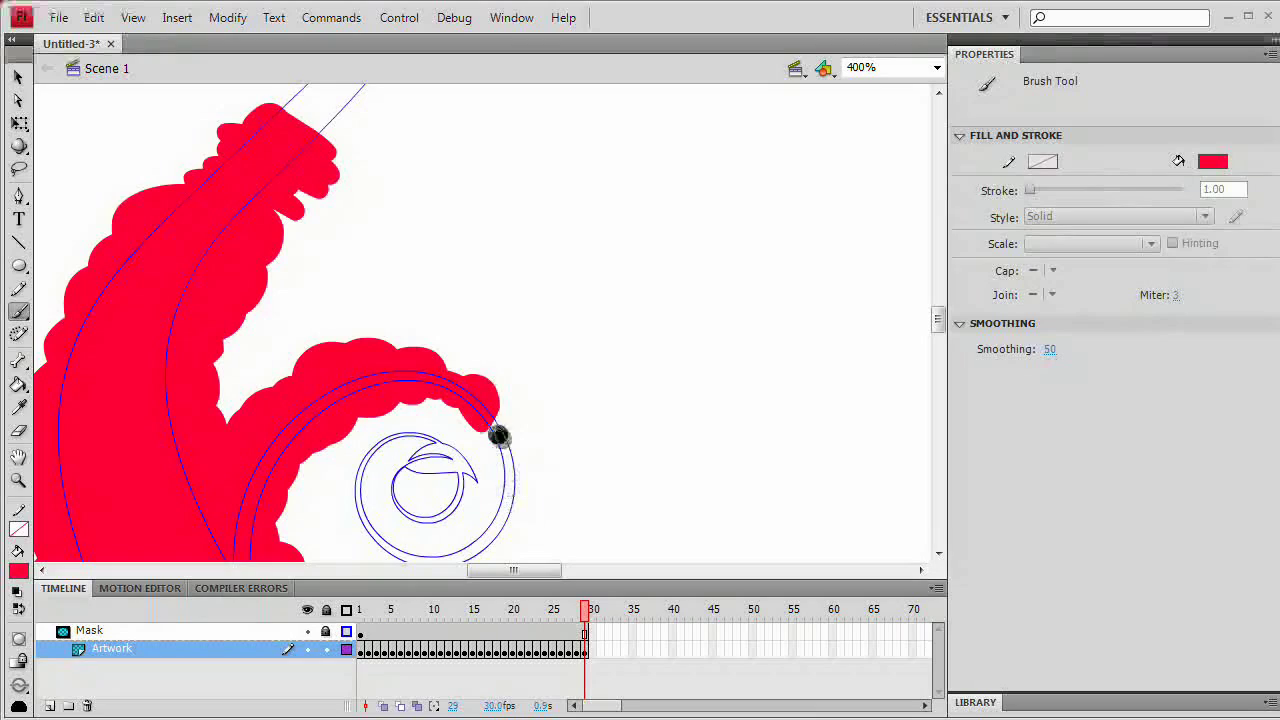
mouse_move(499, 436)
mouse_down()
mouse_move(531, 461)
mouse_move(480, 412)
mouse_up()
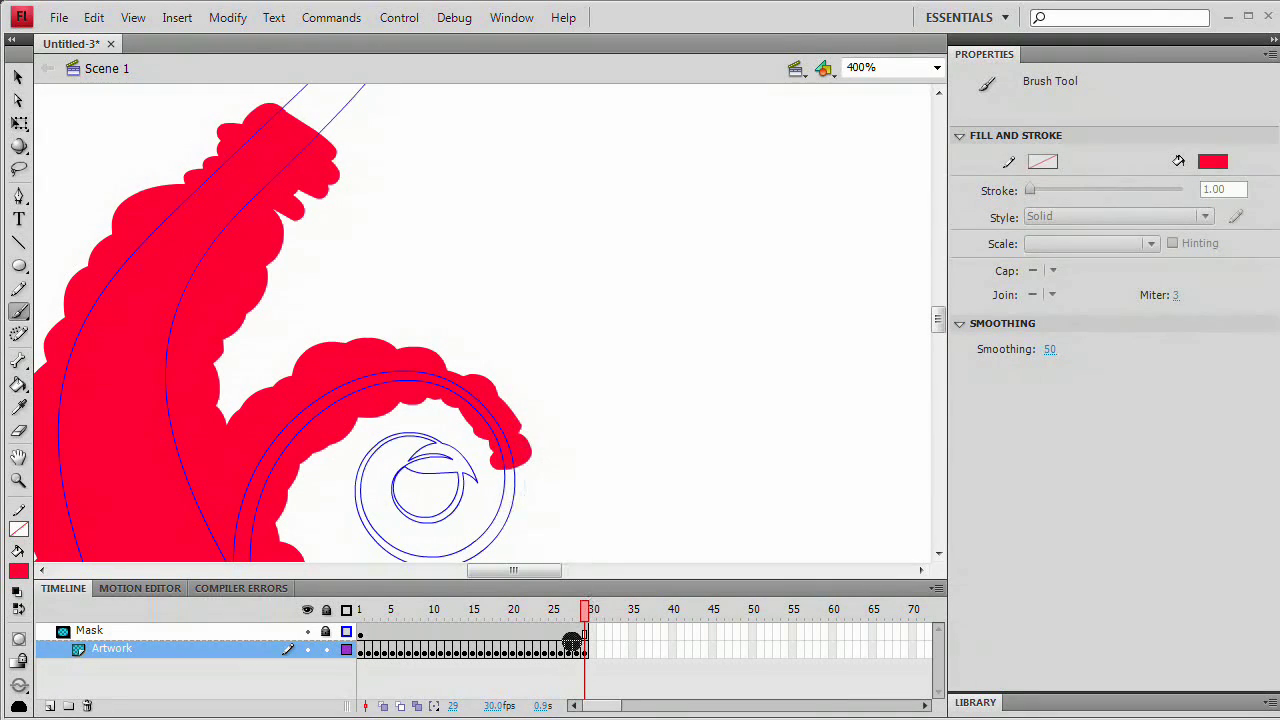
key(F6)
mouse_move(320, 128)
mouse_down()
mouse_move(354, 134)
mouse_move(305, 95)
mouse_up()
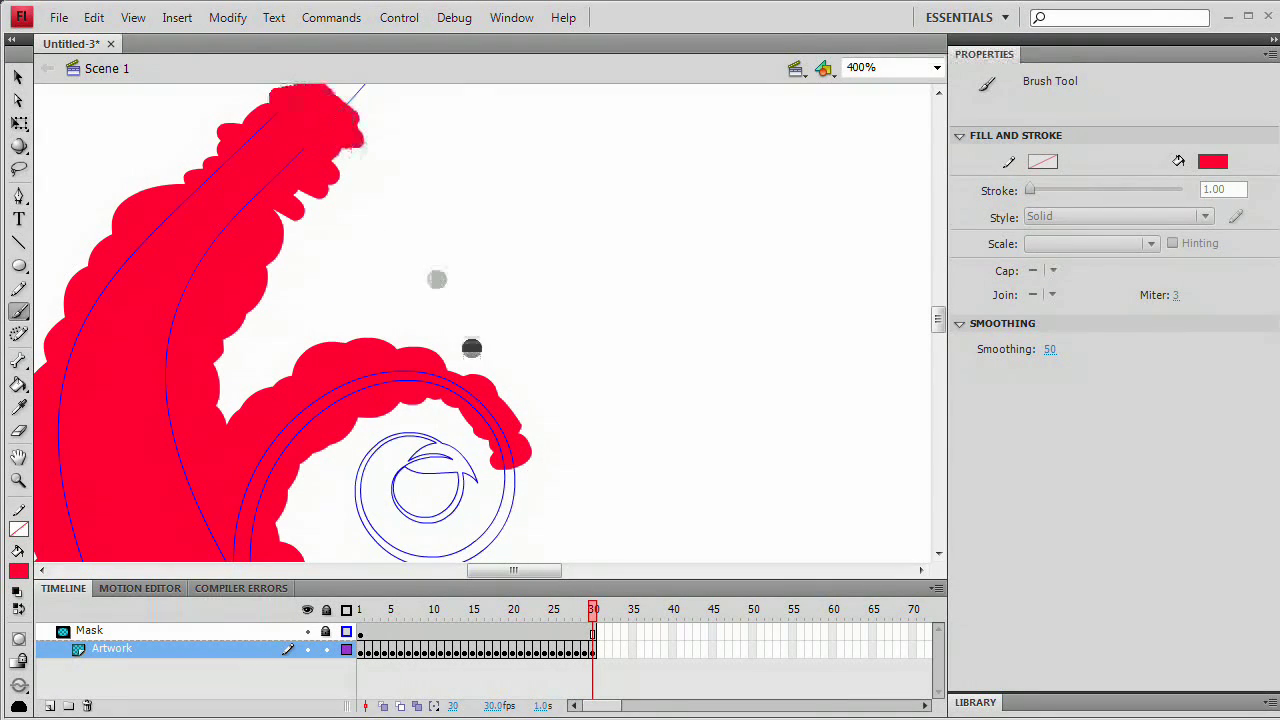
mouse_move(508, 440)
mouse_down()
mouse_move(511, 471)
mouse_move(486, 523)
mouse_move(505, 530)
mouse_up()
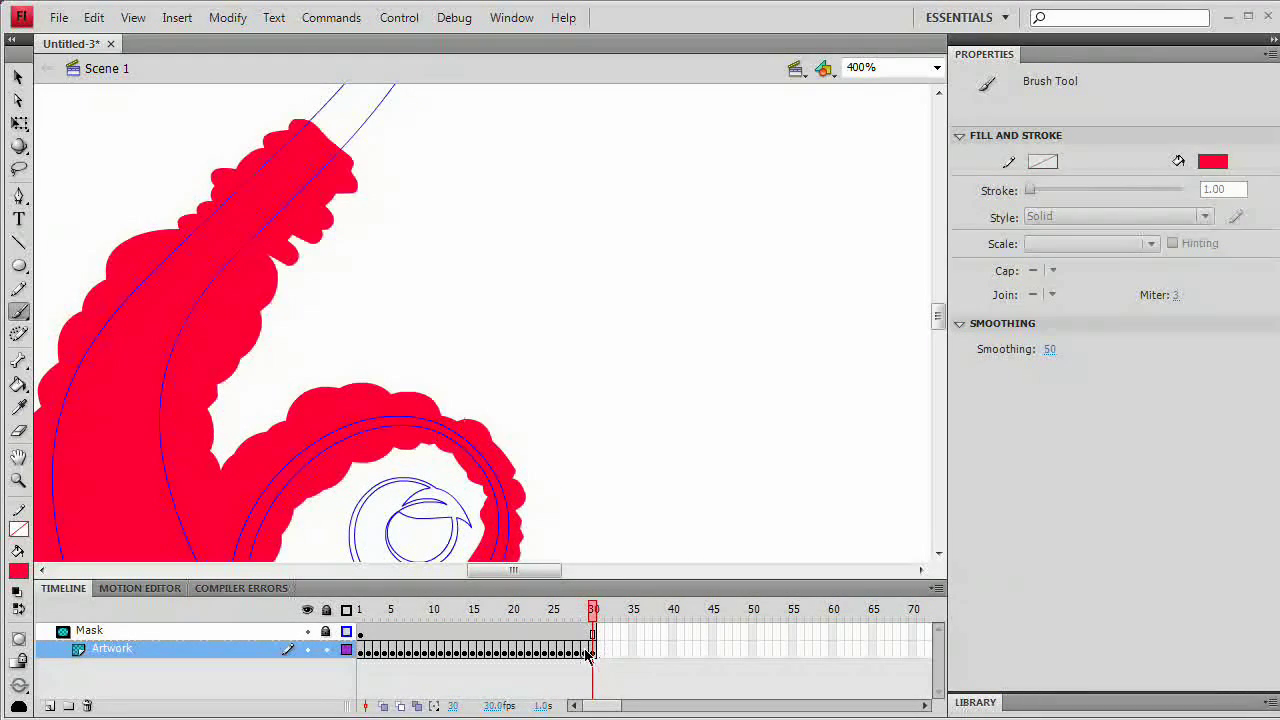
click(587, 650)
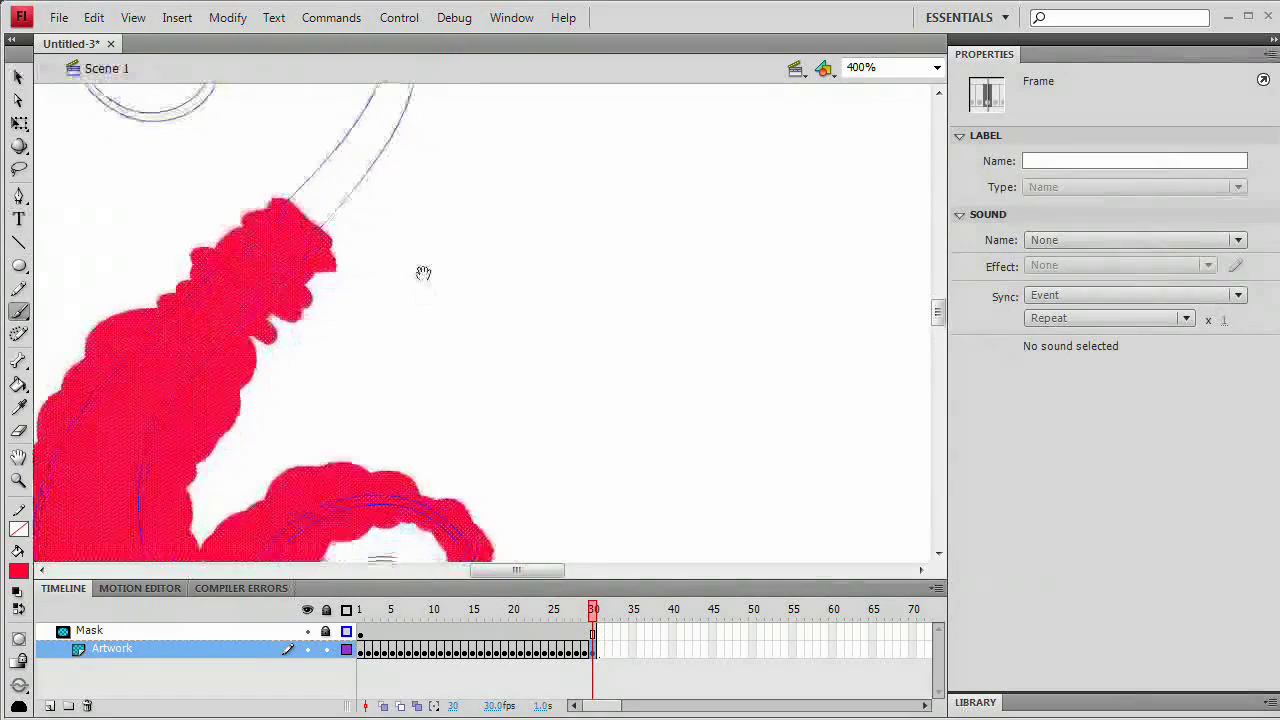
Add keyframes 31–33, lengthening the red tentacle tip and painting further around the curl
key(F6)
drag(306, 200, 340, 210)
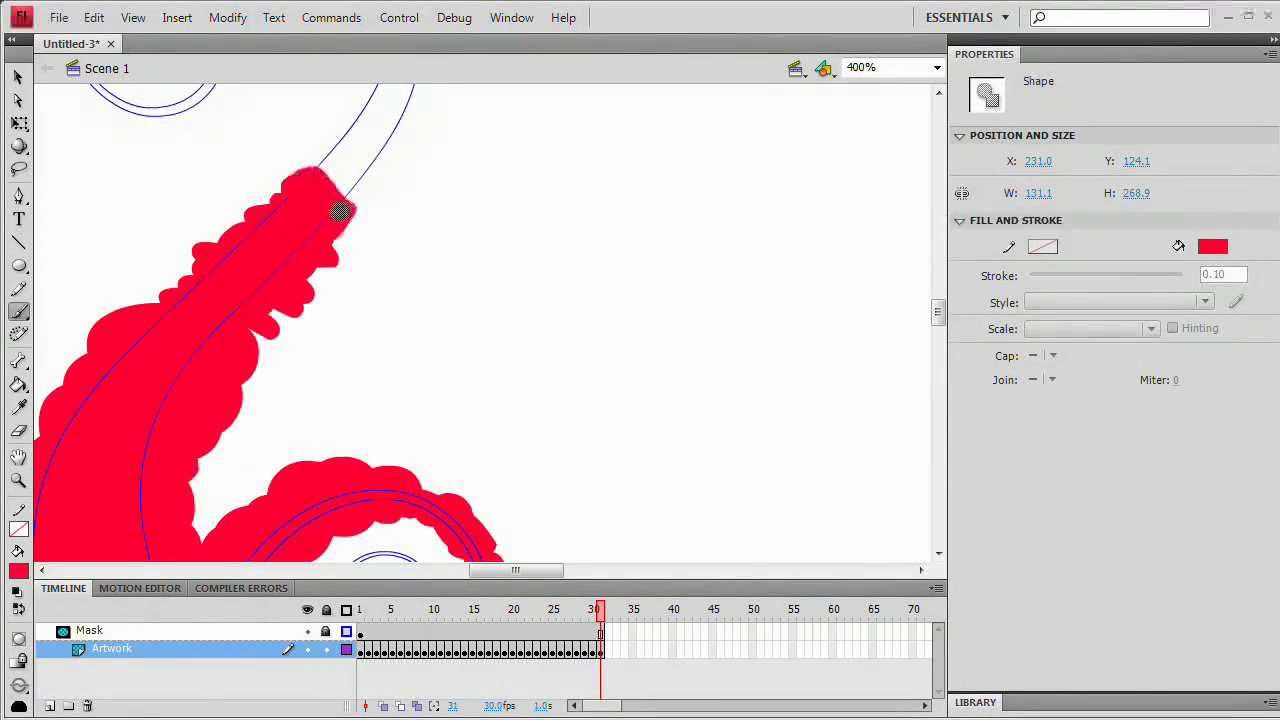
scroll(429, 463, down, 3)
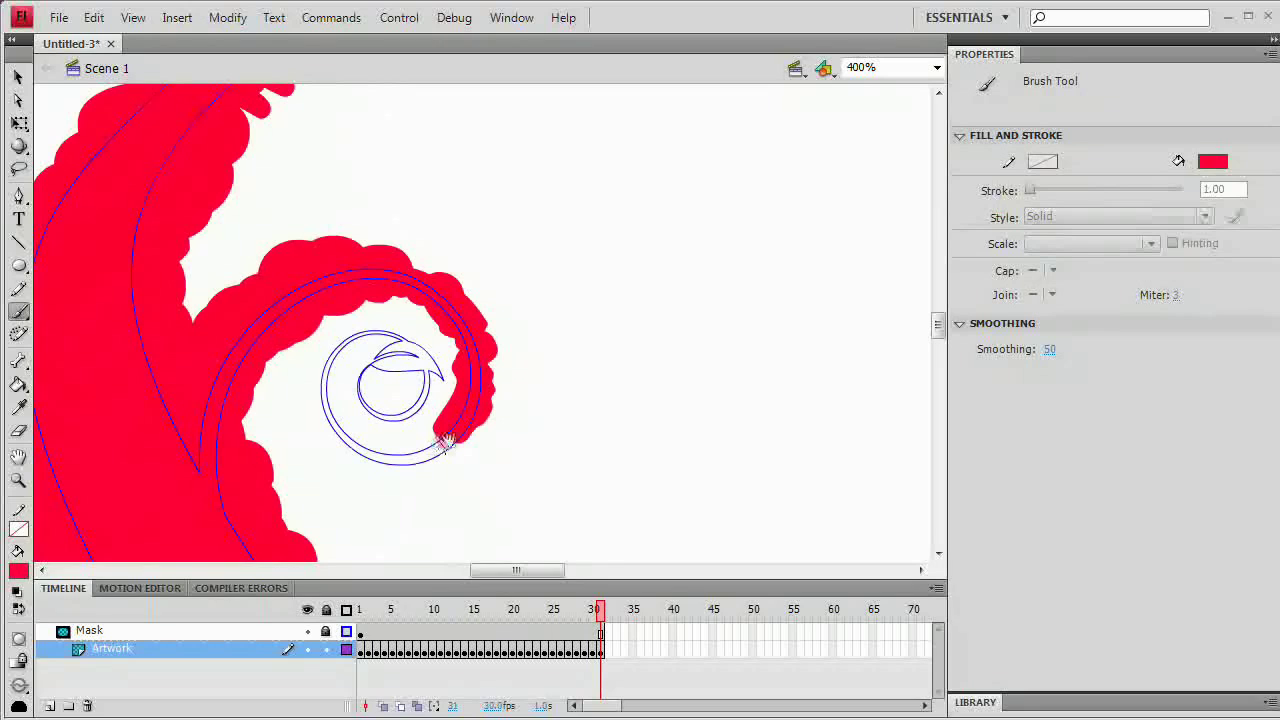
scroll(426, 440, up, 4)
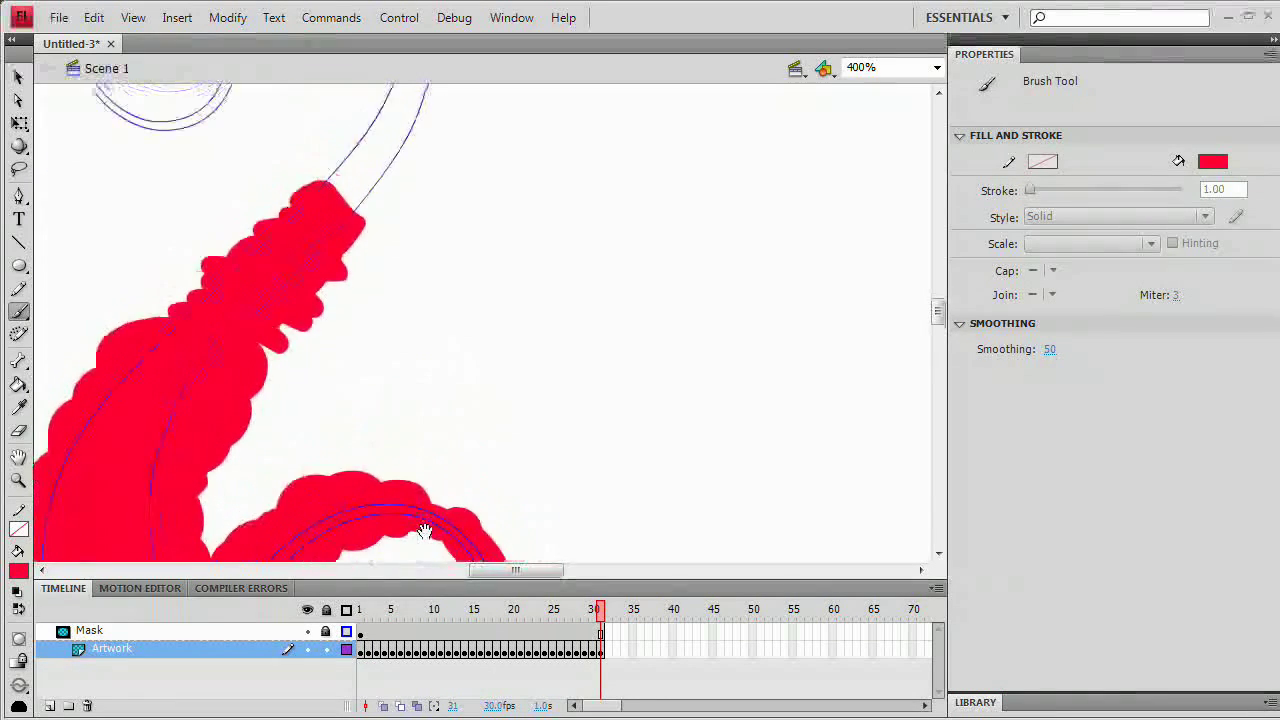
key(F6)
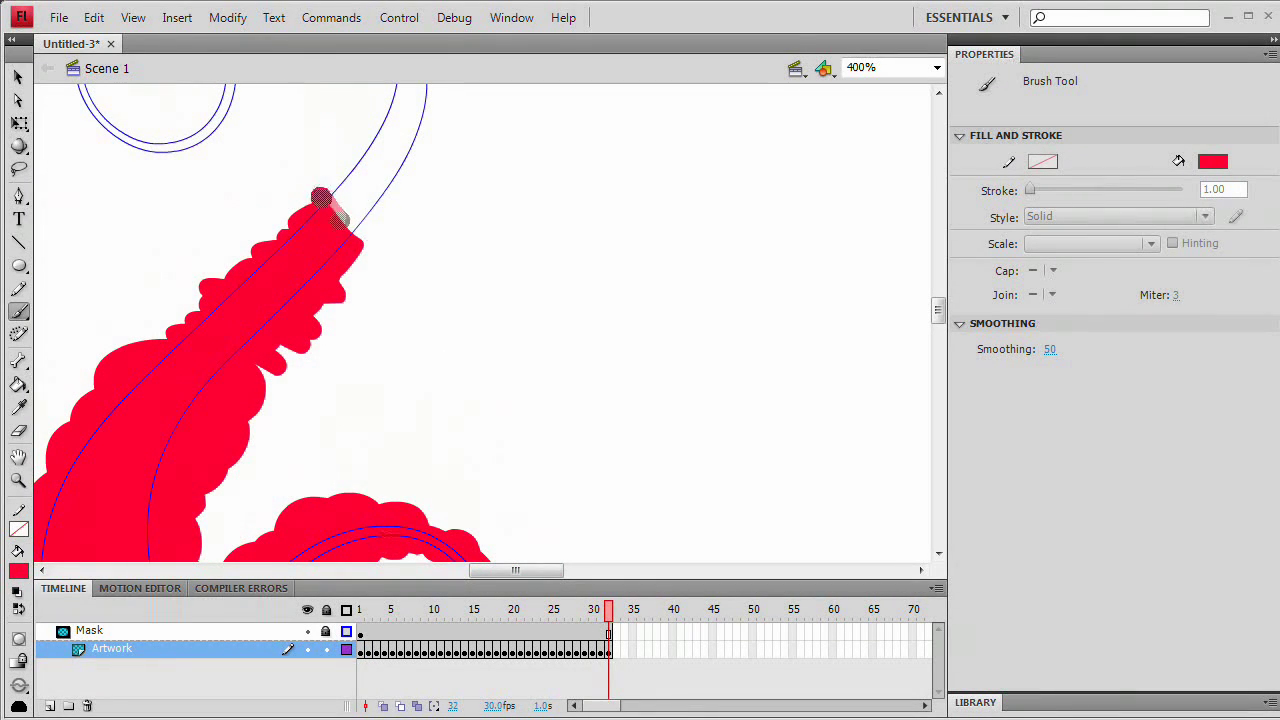
drag(320, 197, 385, 160)
drag(466, 443, 443, 243)
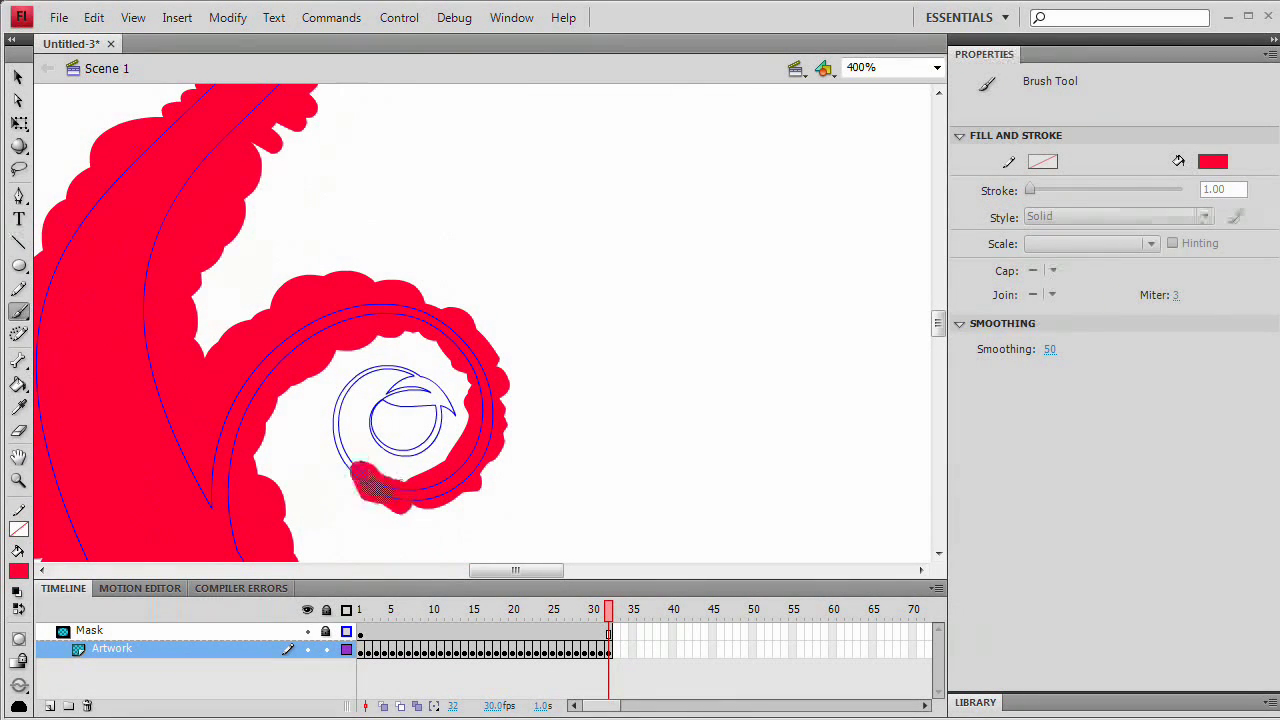
drag(380, 488, 384, 490)
scroll(431, 314, up, 4)
key(F6)
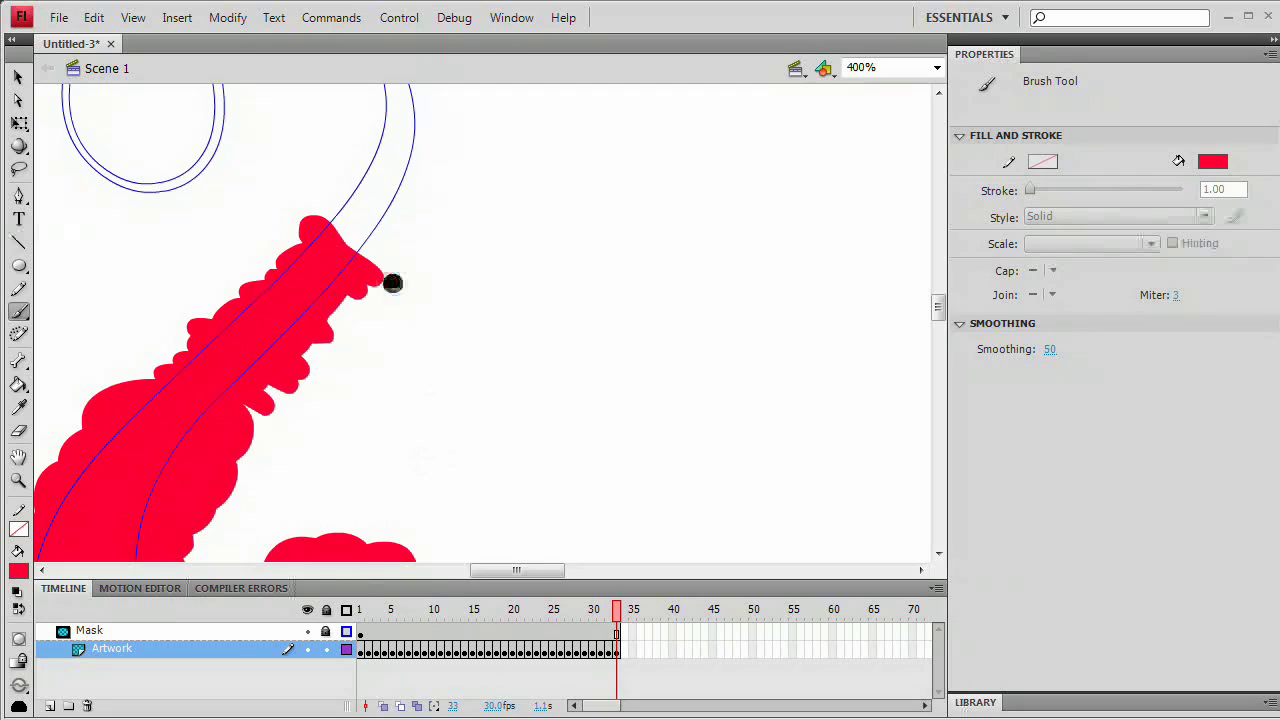
drag(392, 283, 337, 209)
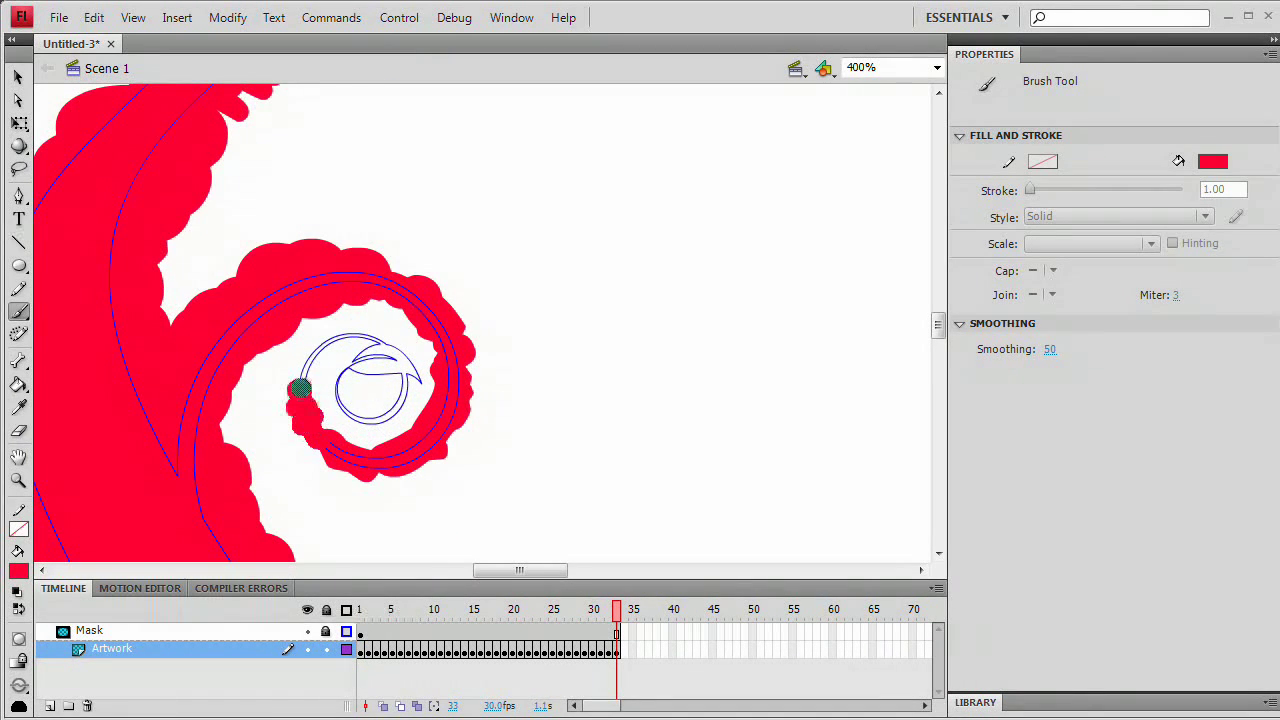
mouse_move(300, 388)
mouse_down()
mouse_move(356, 377)
mouse_move(363, 257)
mouse_up()
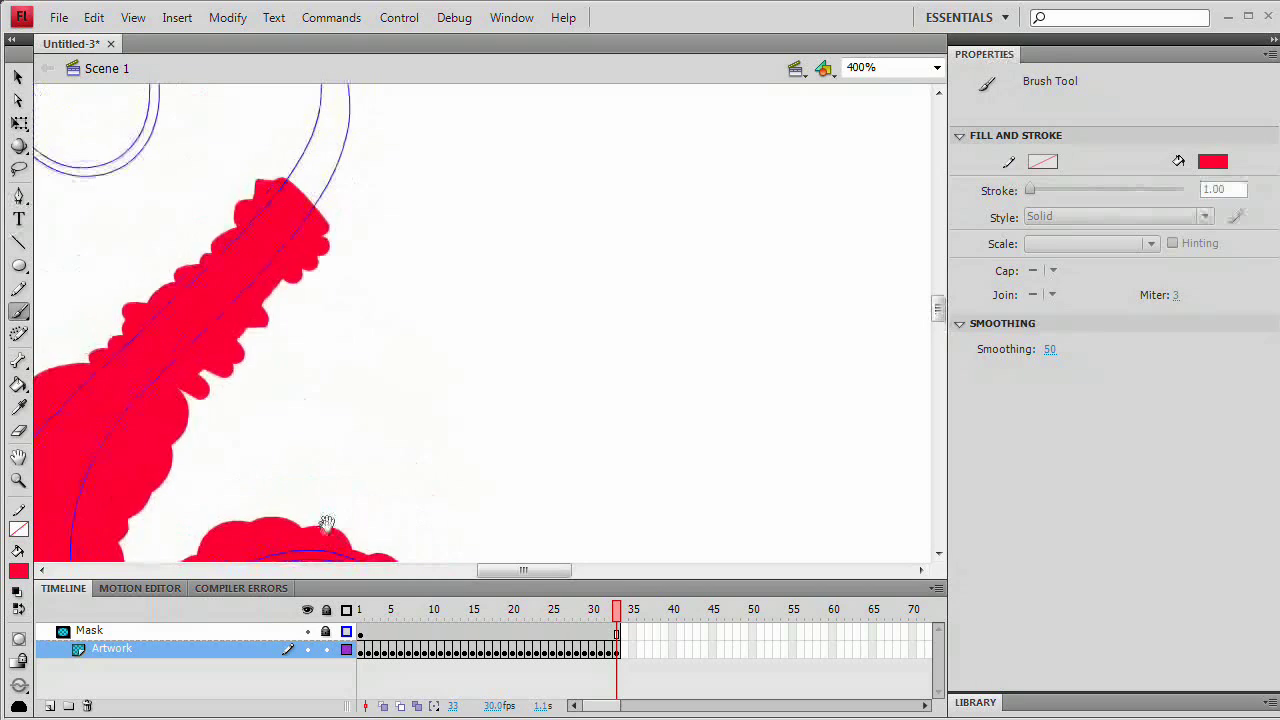
Add keyframes 34–36, growing the red fill up the tentacle tip and inner curl
key(F6)
mouse_move(300, 171)
mouse_down()
mouse_move(334, 207)
mouse_move(300, 168)
mouse_move(338, 176)
mouse_up()
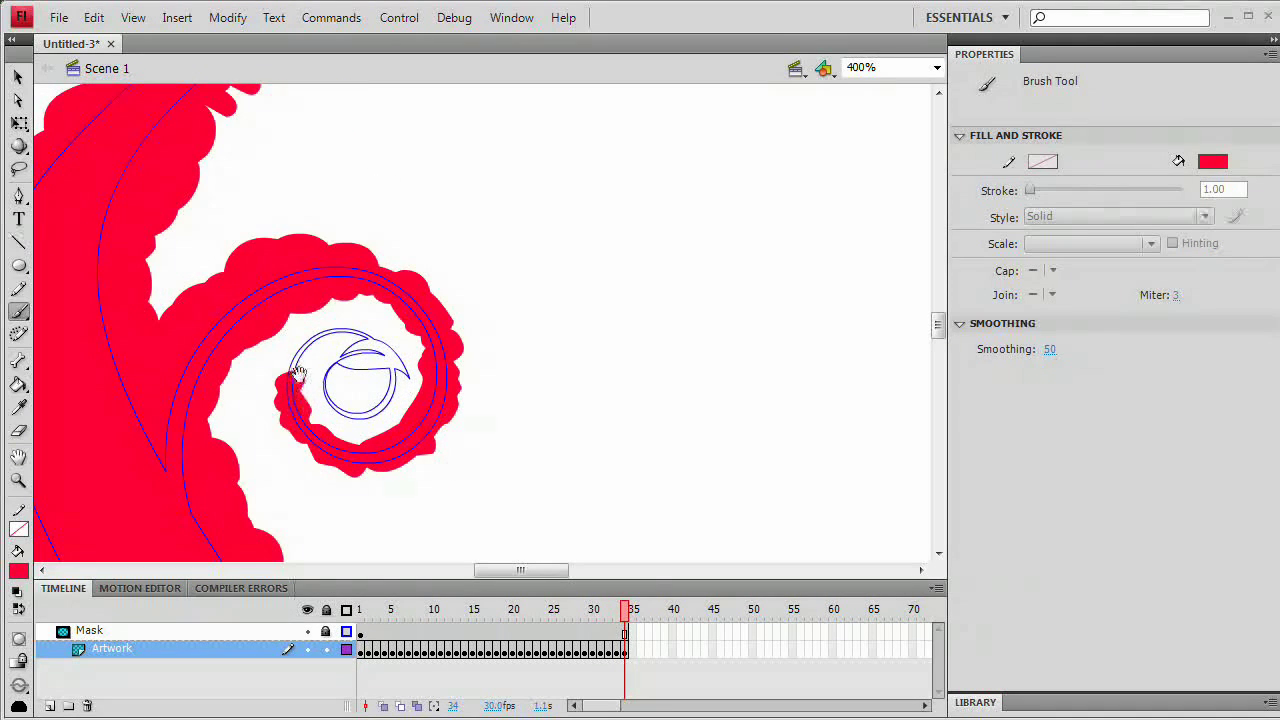
mouse_move(298, 373)
mouse_down()
mouse_move(304, 347)
mouse_move(330, 336)
mouse_up()
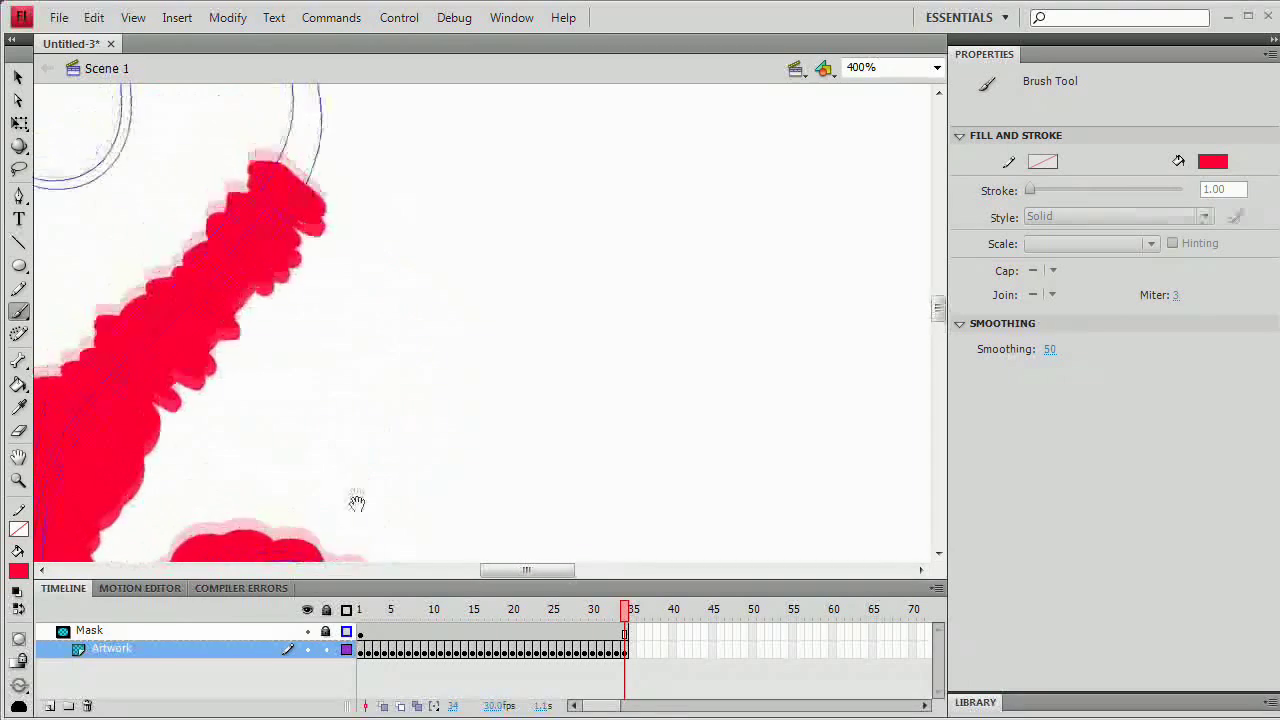
key(F6)
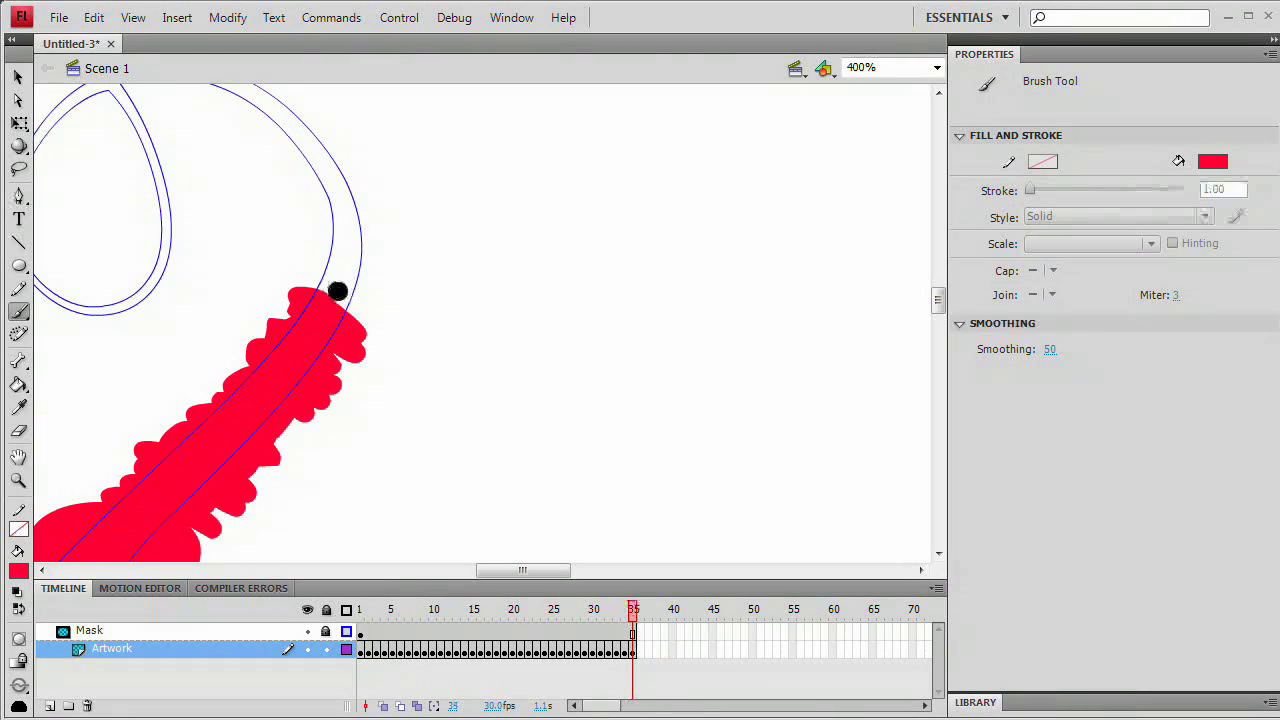
drag(337, 291, 325, 263)
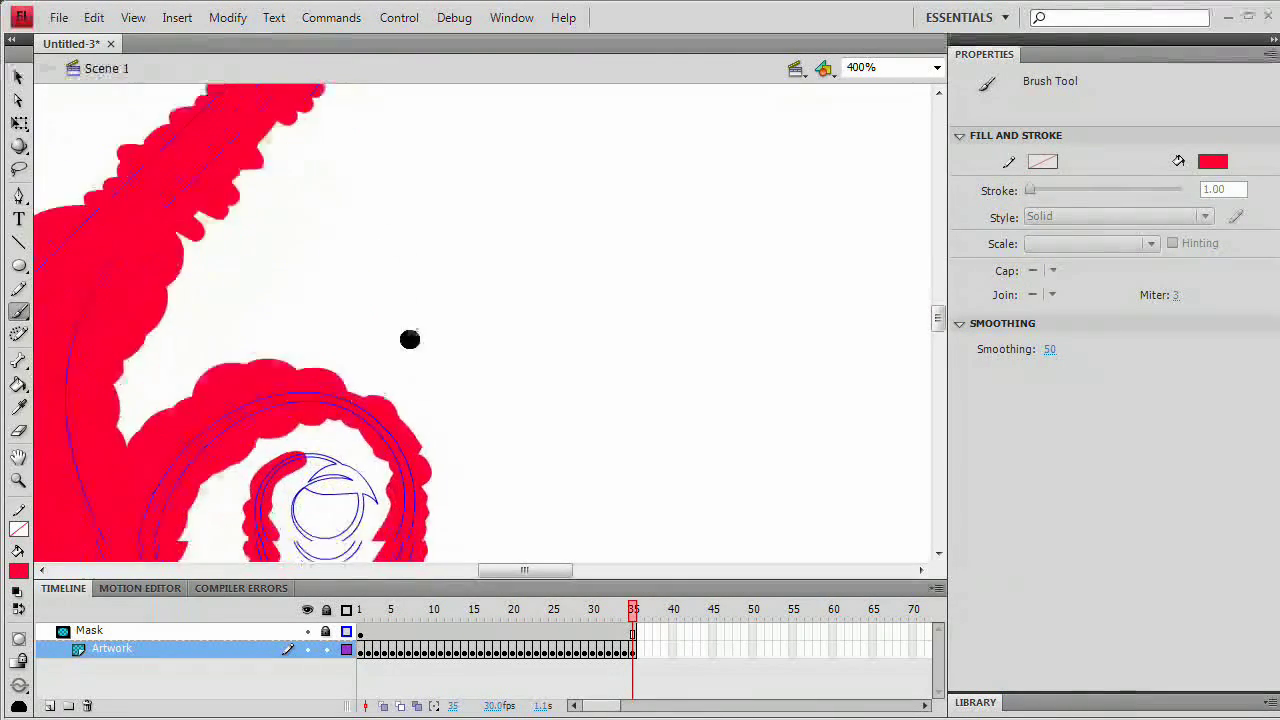
mouse_move(330, 352)
mouse_down()
mouse_move(363, 321)
mouse_move(410, 338)
mouse_up()
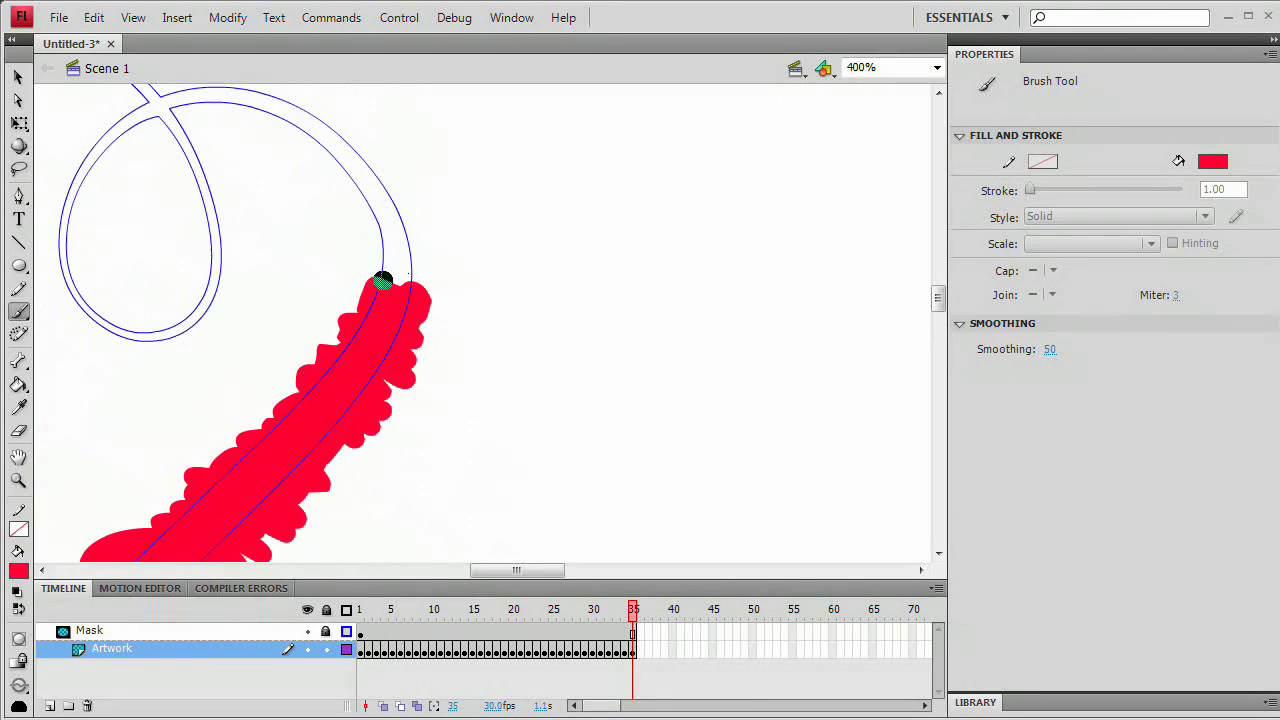
key(F6)
drag(383, 277, 395, 238)
Add keyframes 37 and 38, extending the red paint further along the curve toward the loop
scroll(444, 390, down, 4)
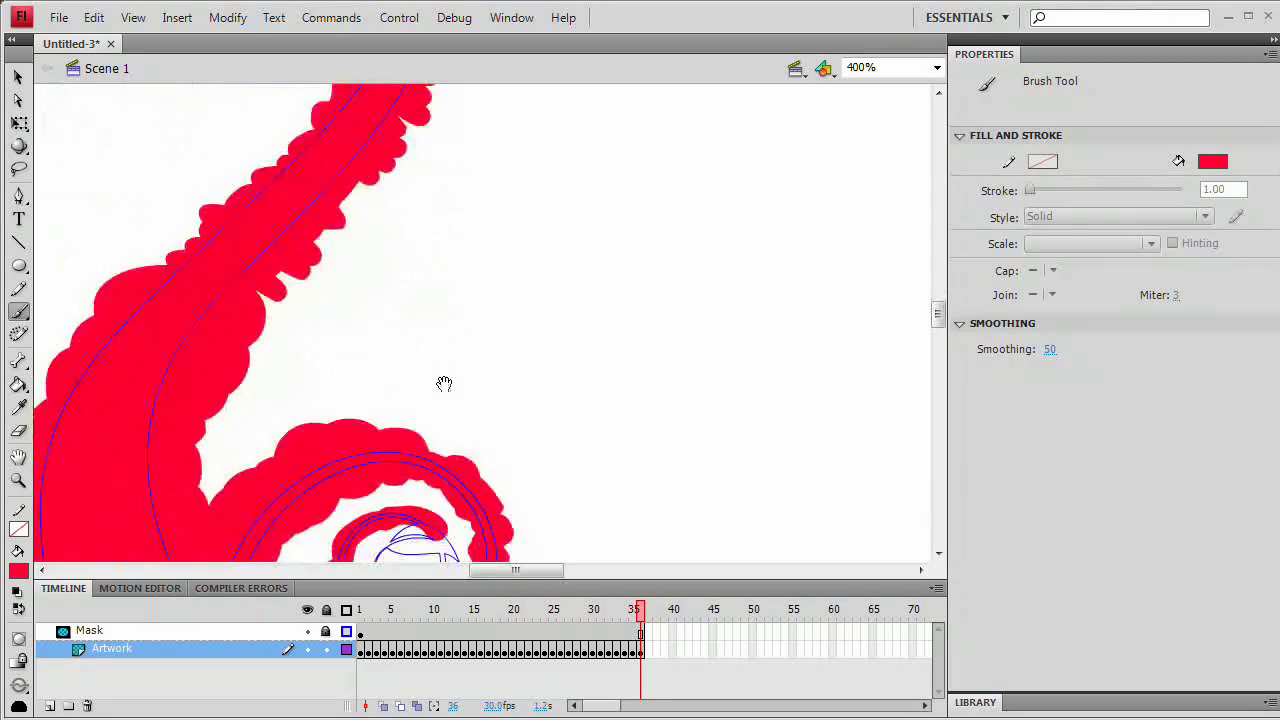
scroll(444, 384, down, 3)
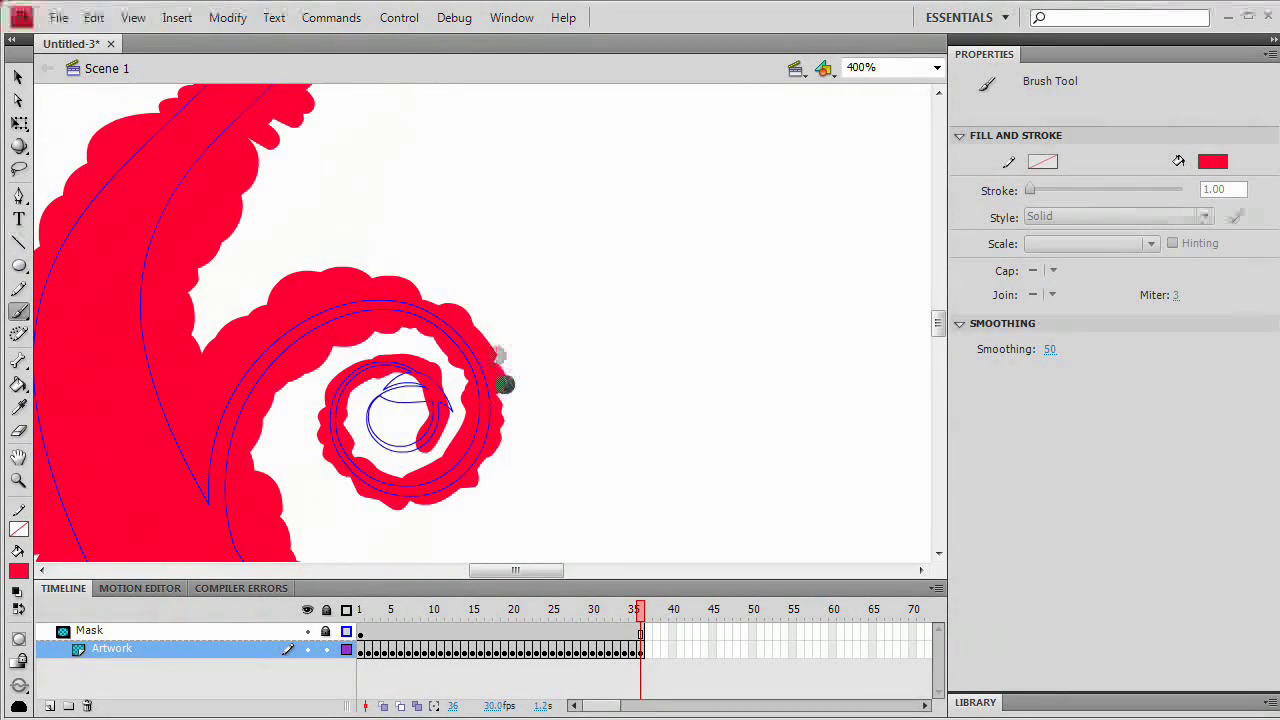
click(636, 652)
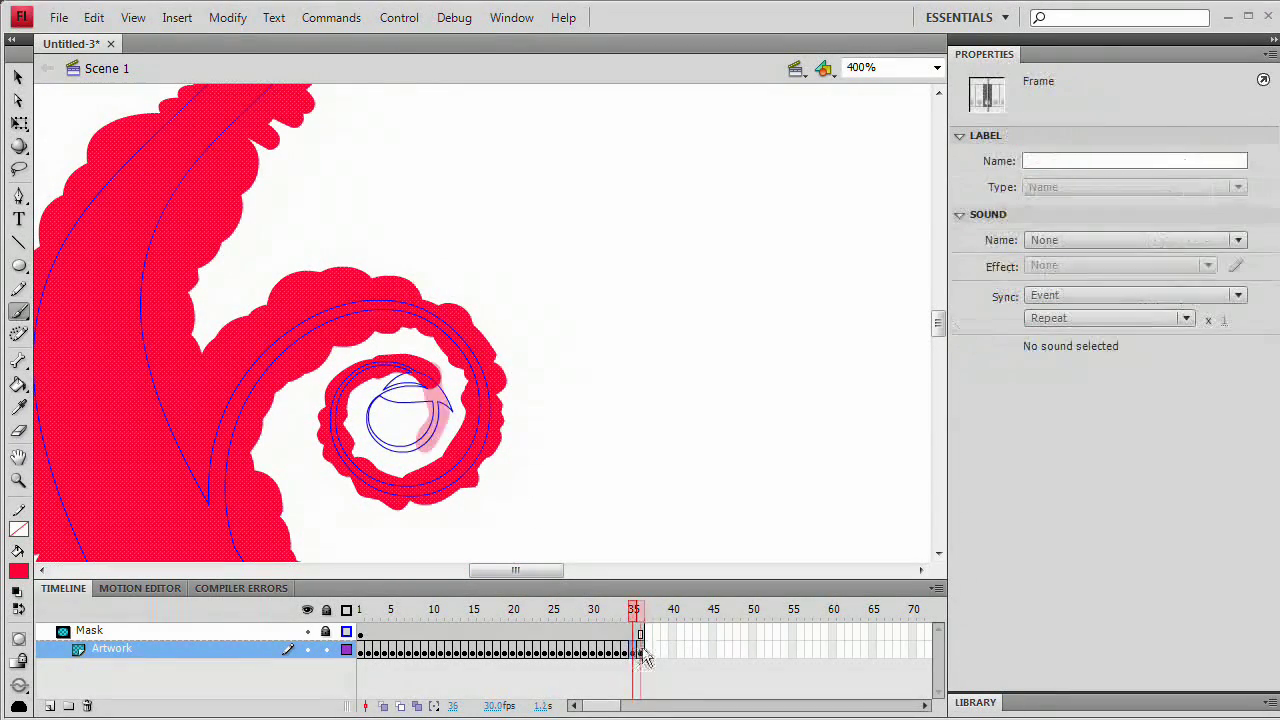
scroll(477, 234, up, 5)
key(F6)
key(F6)
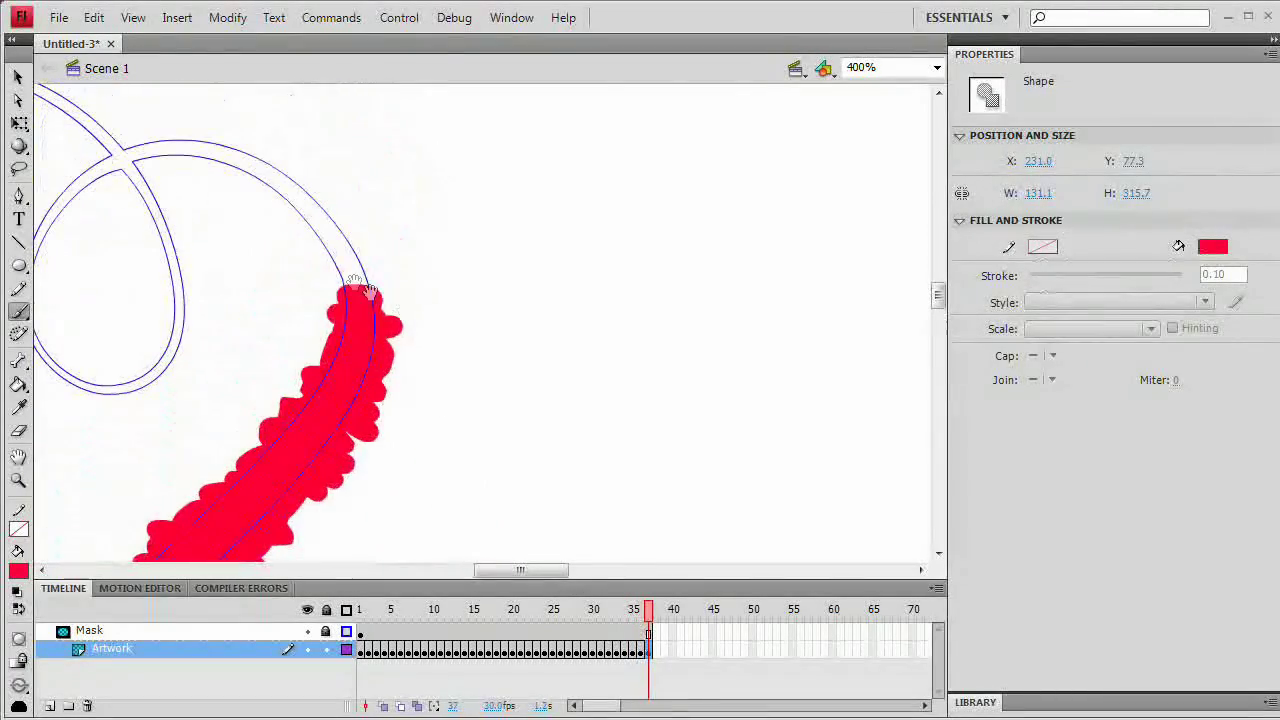
scroll(340, 258, down, 10)
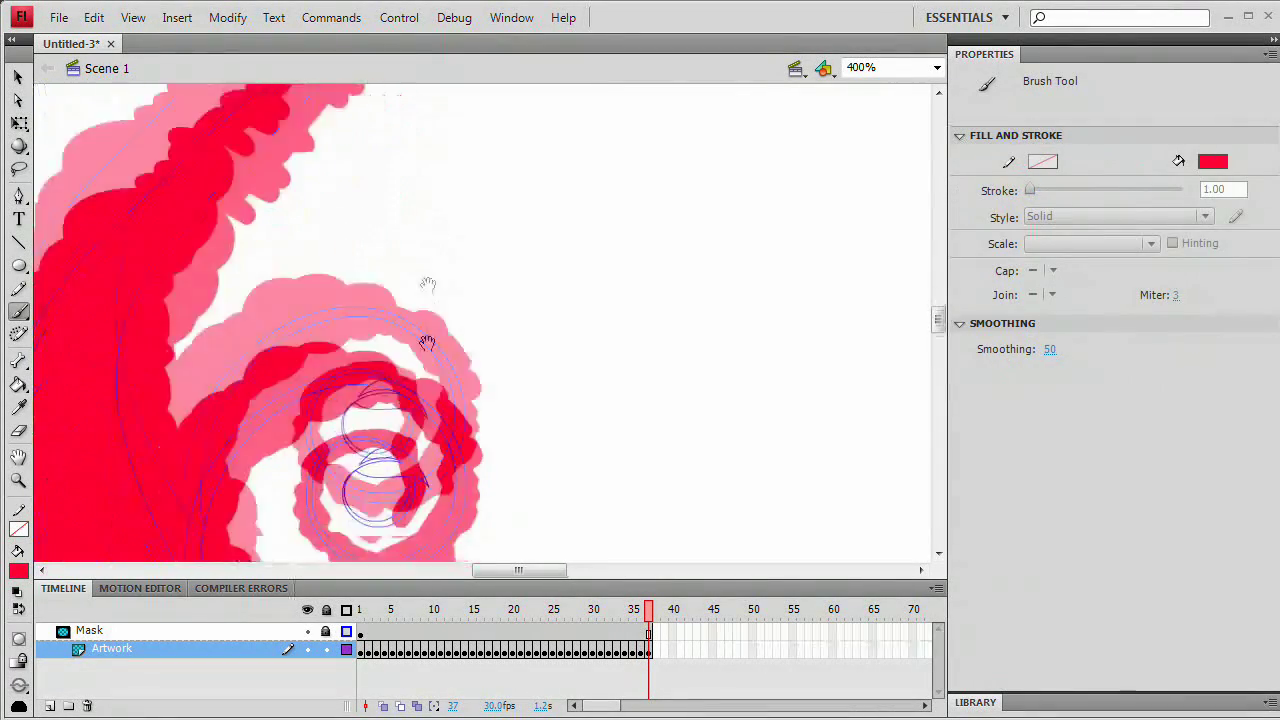
scroll(400, 460, up, 8)
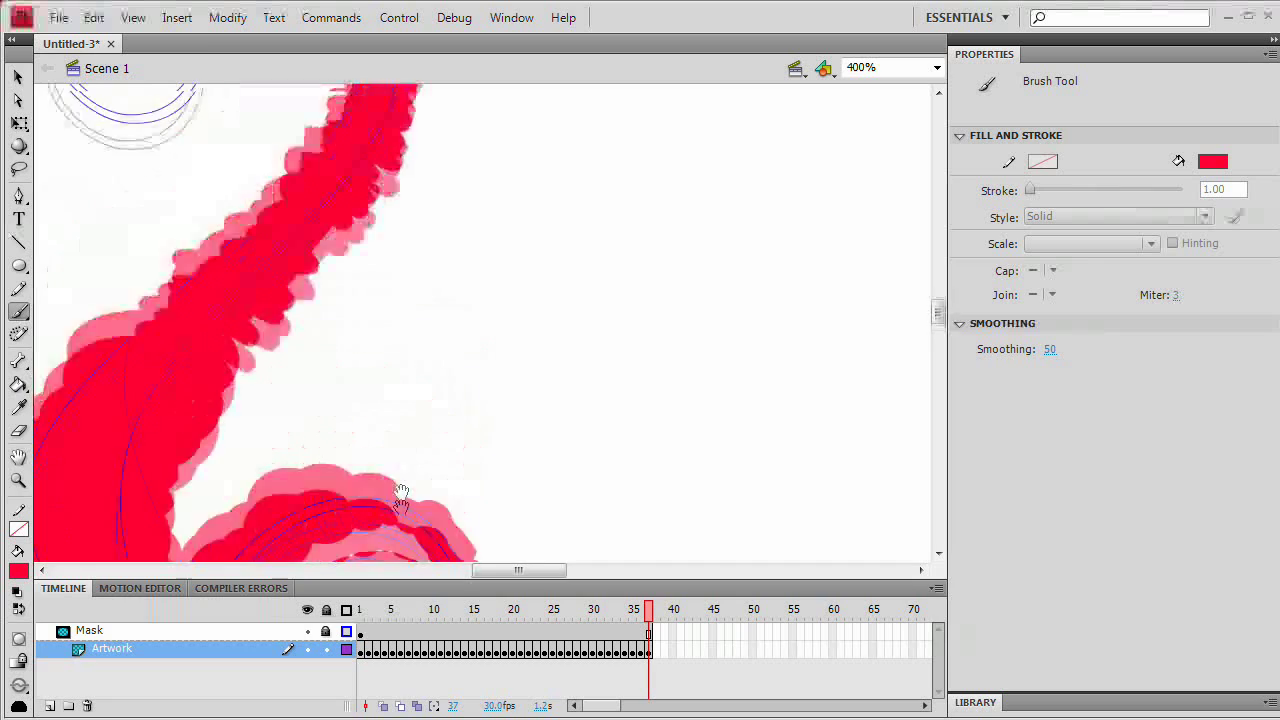
key(F6)
drag(354, 291, 312, 262)
mouse_move(381, 560)
mouse_down()
mouse_move(406, 407)
mouse_move(394, 271)
mouse_up()
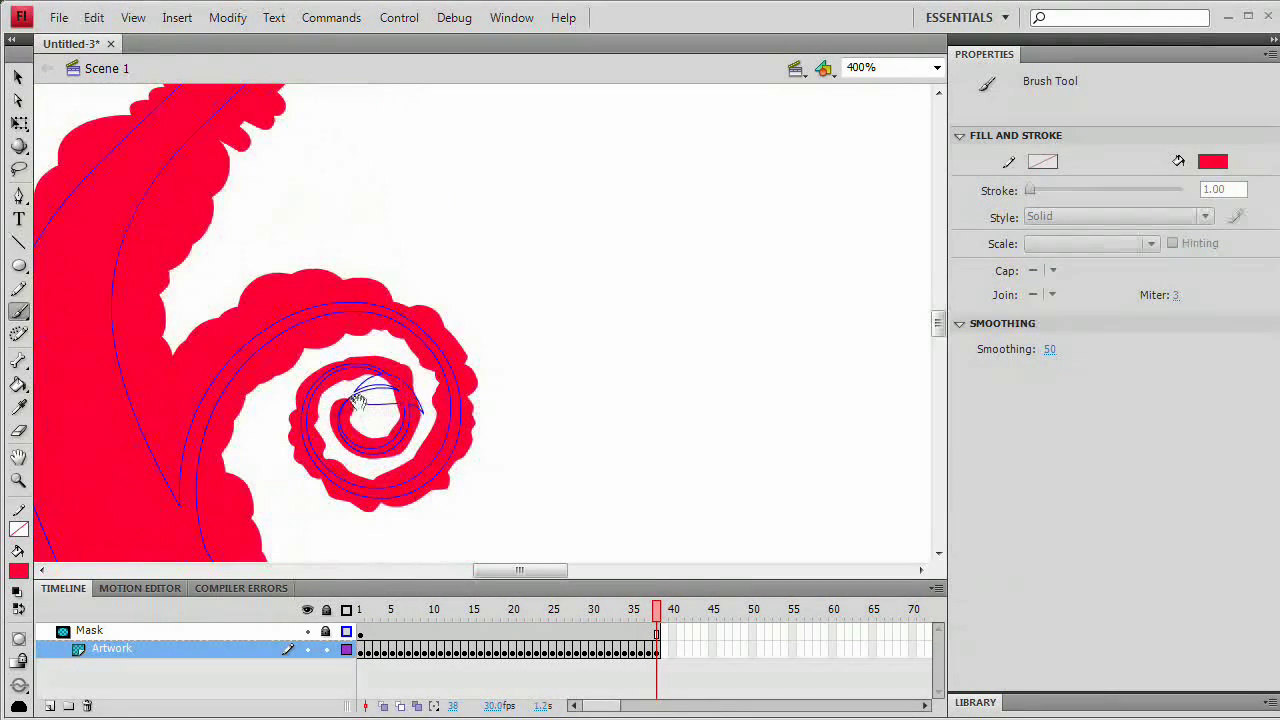
mouse_move(372, 472)
mouse_down()
mouse_move(423, 423)
mouse_move(430, 330)
mouse_move(443, 400)
mouse_move(688, 386)
mouse_up()
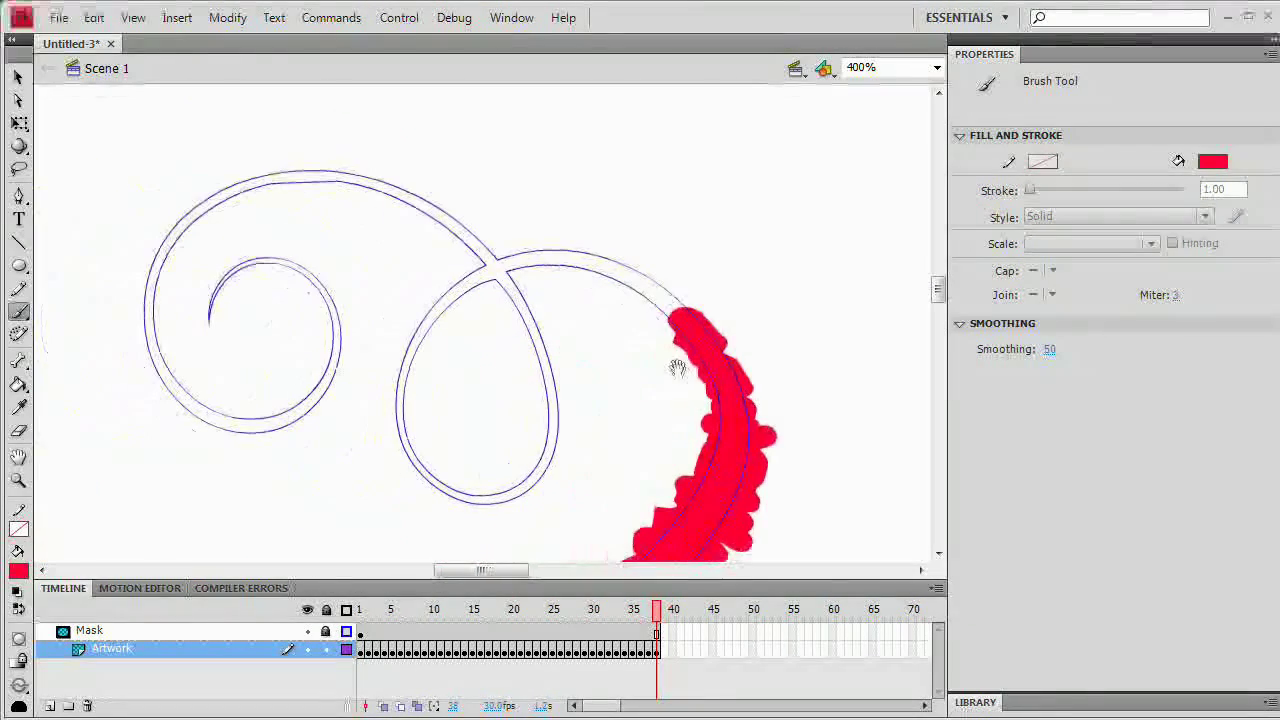
Add keyframes from frame 39, touching up the loop crossing at 1600% zoom, then return to 400%
key(F6)
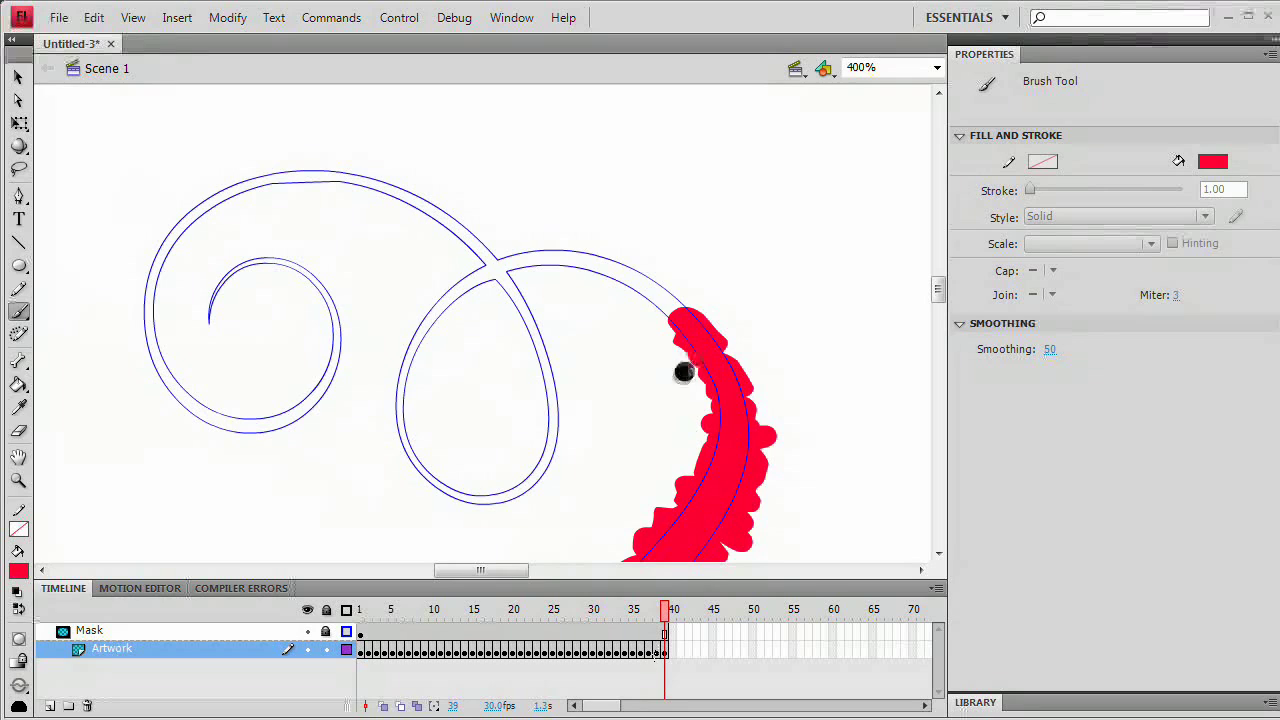
mouse_move(683, 371)
mouse_down()
mouse_move(677, 300)
mouse_move(636, 330)
mouse_move(651, 274)
mouse_move(594, 286)
mouse_move(606, 263)
mouse_move(573, 284)
mouse_move(569, 251)
mouse_move(546, 263)
mouse_move(515, 250)
mouse_up()
key(F6)
key(F6)
key(F6)
key(F6)
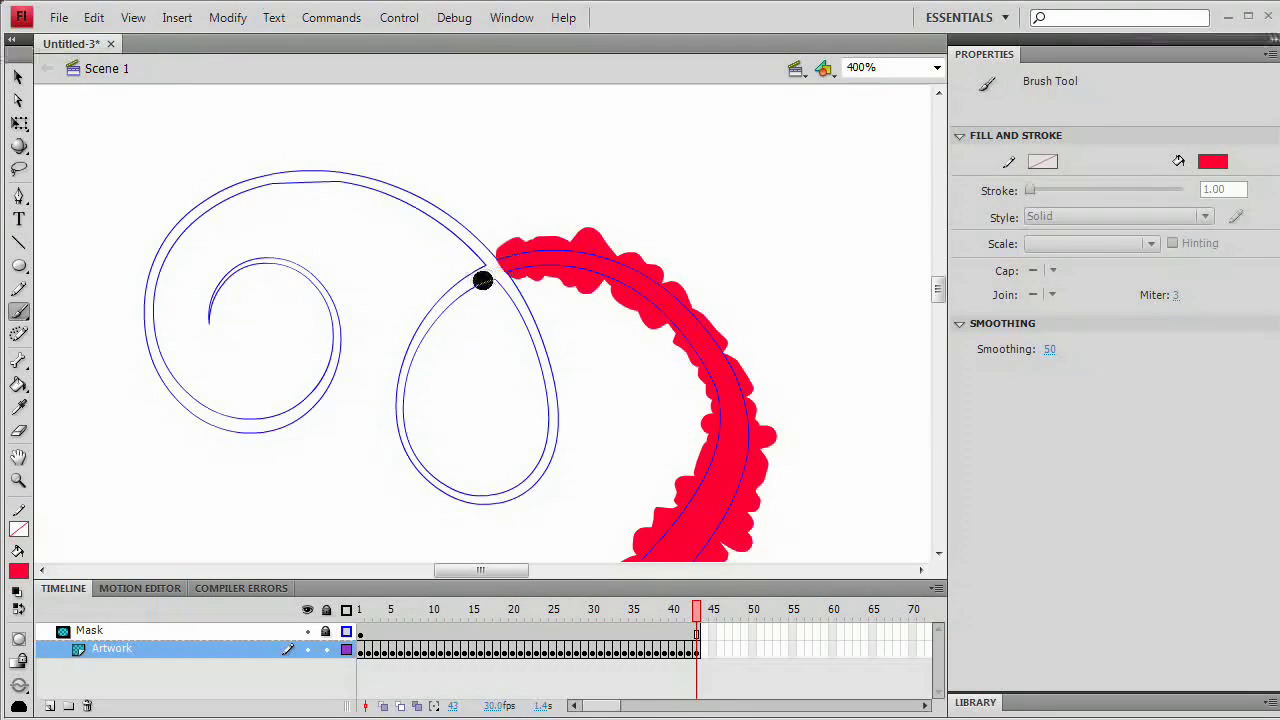
key(ctrl+=)
key(ctrl+=)
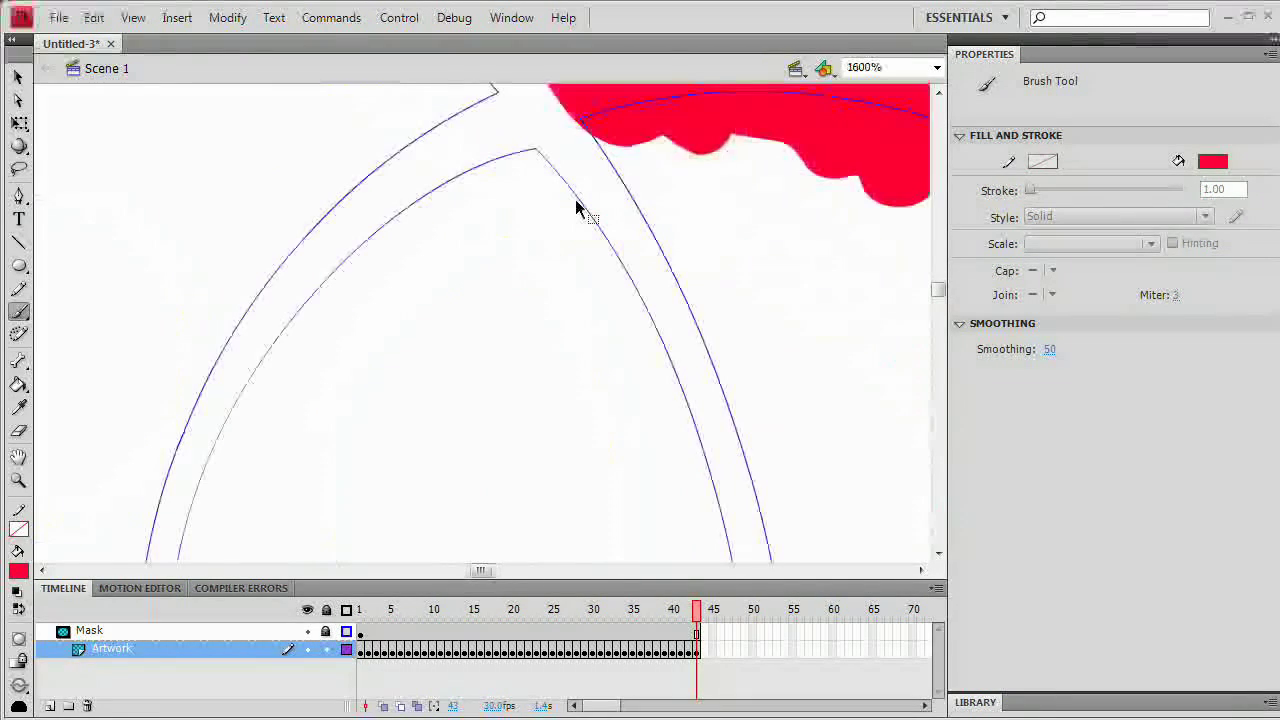
scroll(463, 246, up, 3)
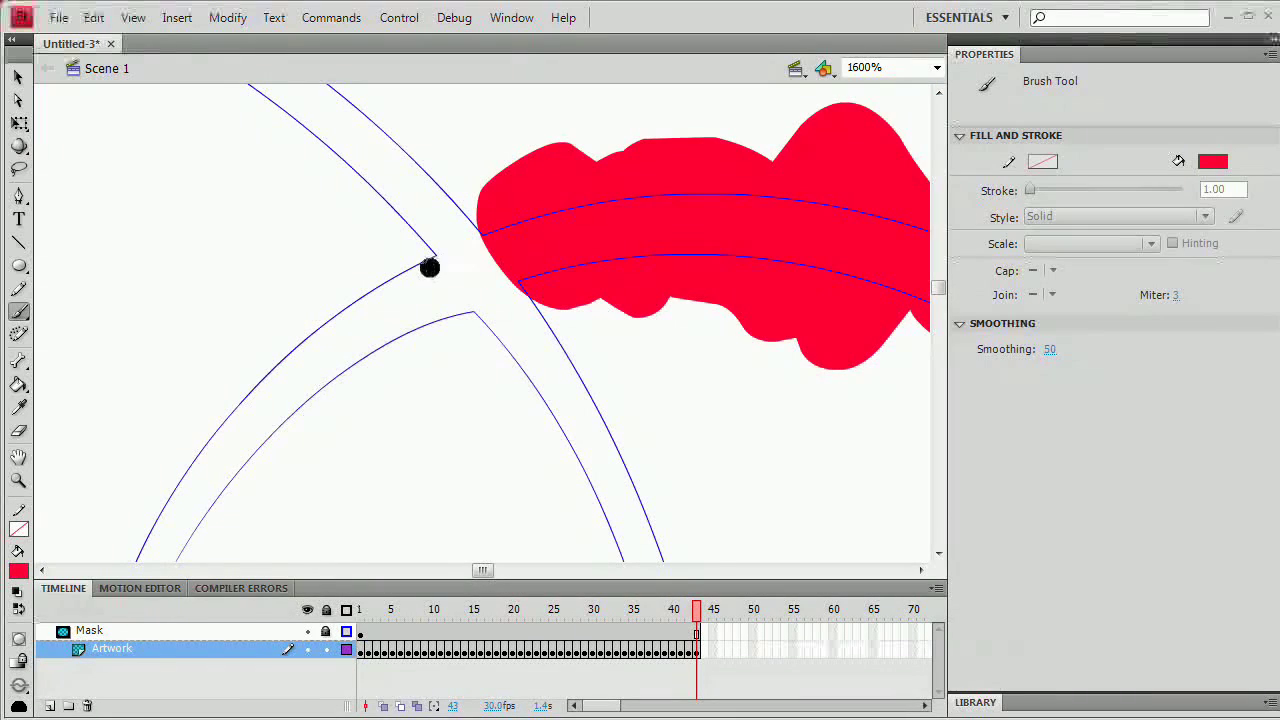
mouse_move(437, 267)
mouse_down()
mouse_move(499, 242)
mouse_move(448, 300)
mouse_move(523, 265)
mouse_move(428, 276)
mouse_up()
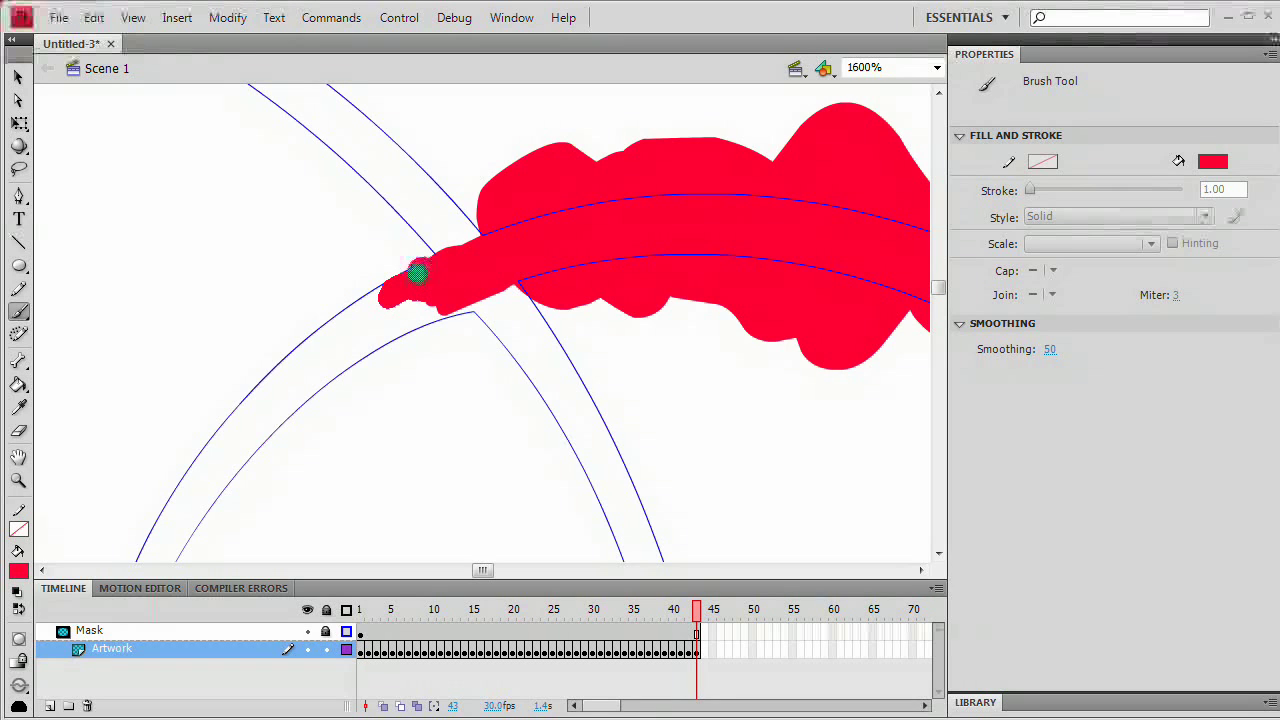
drag(458, 314, 462, 320)
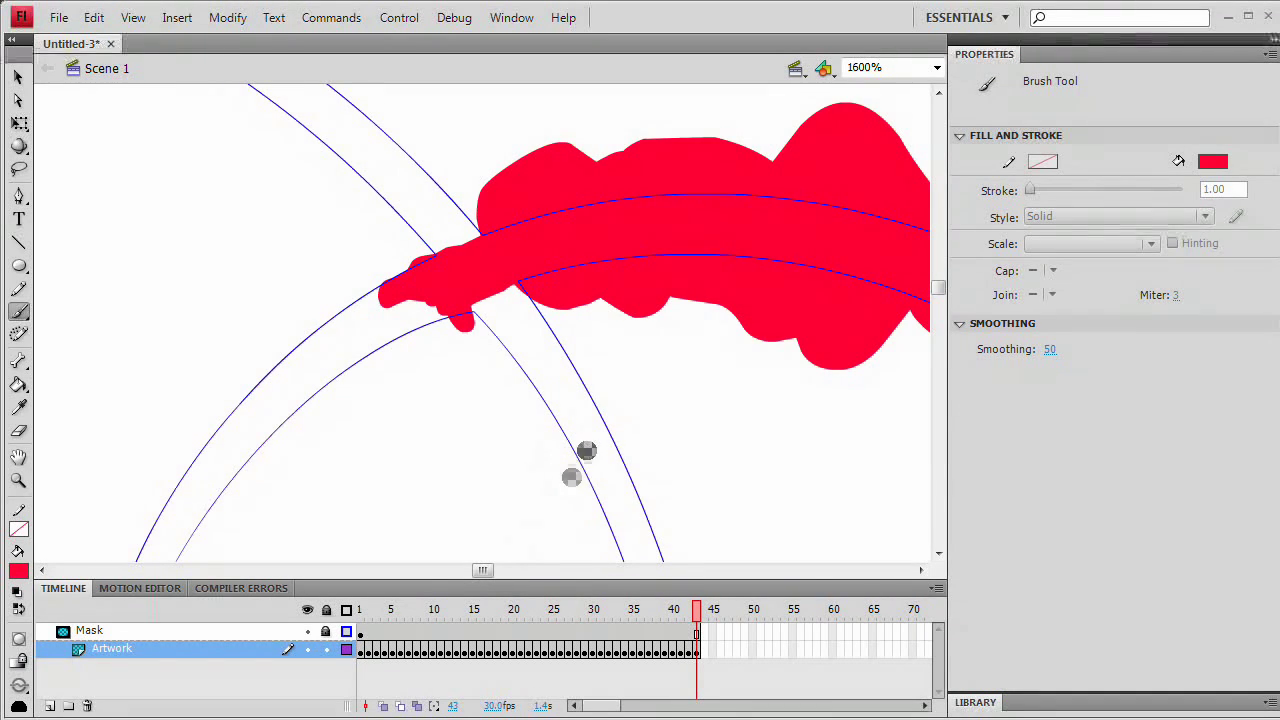
key(ctrl+minus)
key(ctrl+minus)
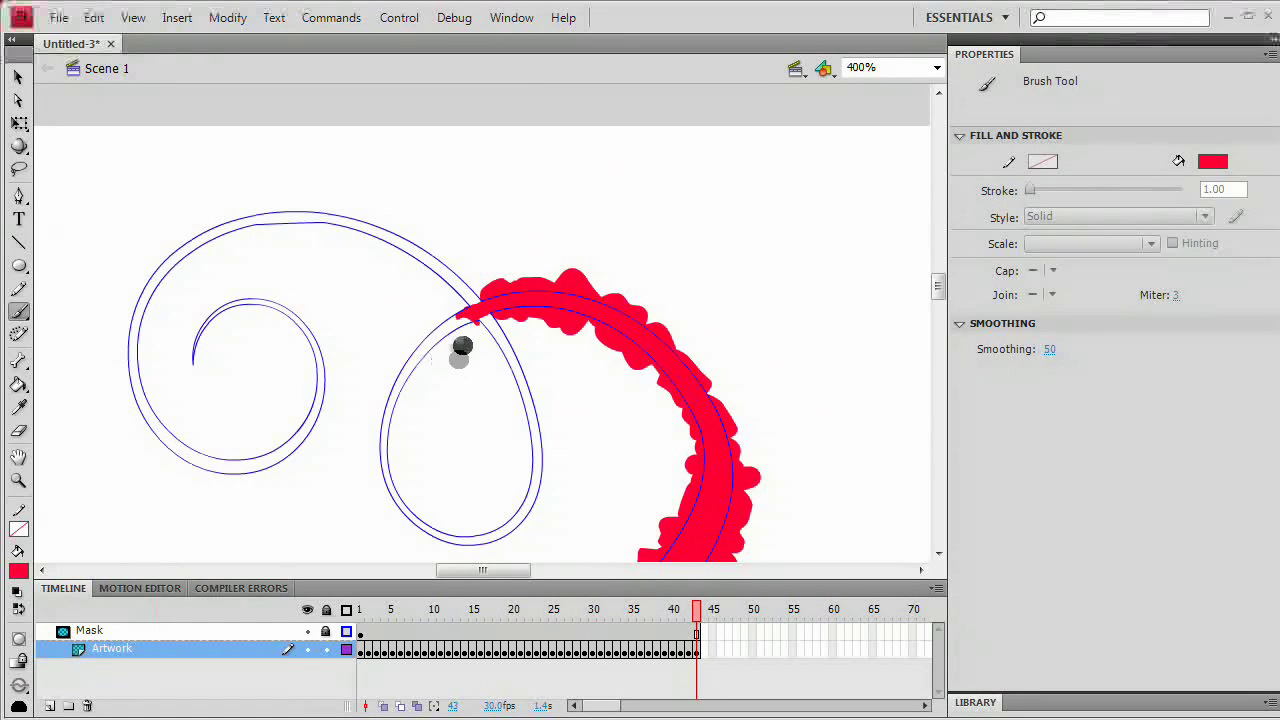
key(F6)
Add keyframes from 45 onward, painting red down the loop, lower-left curve and inner curve to frame 90
mouse_move(463, 326)
mouse_down()
mouse_move(425, 330)
mouse_move(428, 362)
mouse_move(419, 345)
mouse_move(415, 376)
mouse_move(407, 362)
mouse_move(382, 416)
mouse_up()
key(F6)
key(F6)
key(F6)
key(F6)
key(F6)
drag(393, 468, 380, 443)
key(F6)
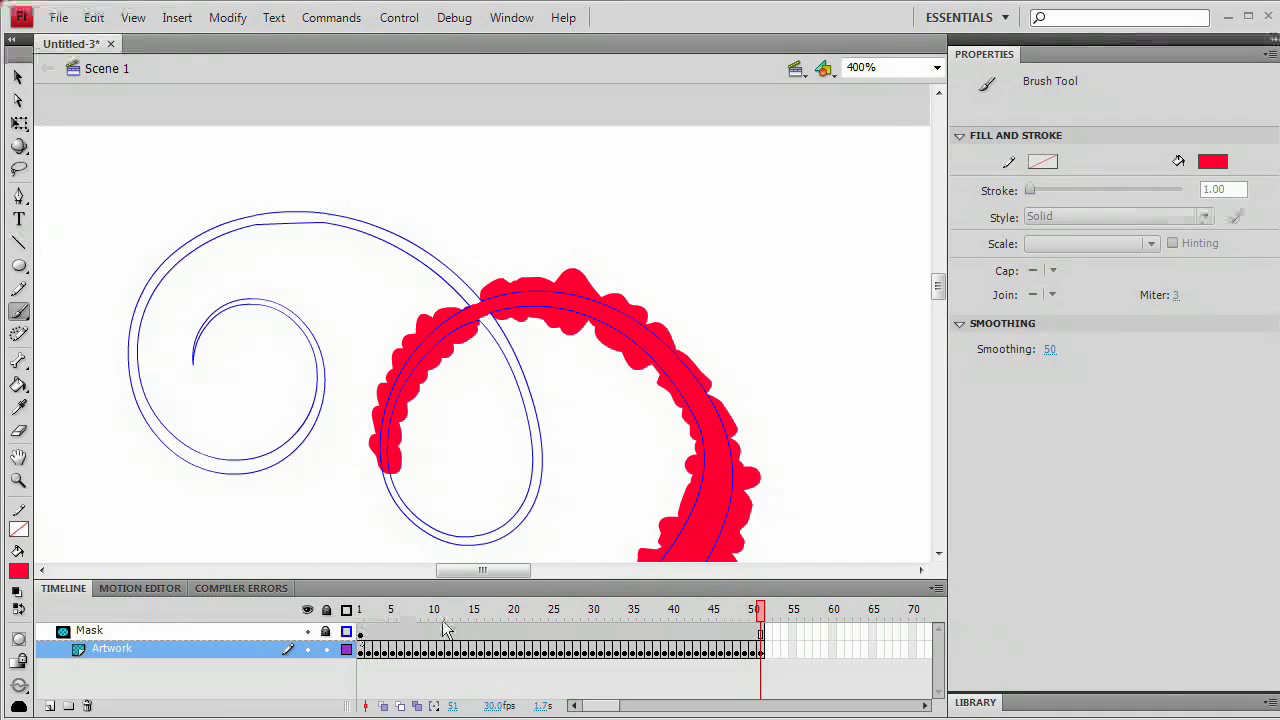
key(F6)
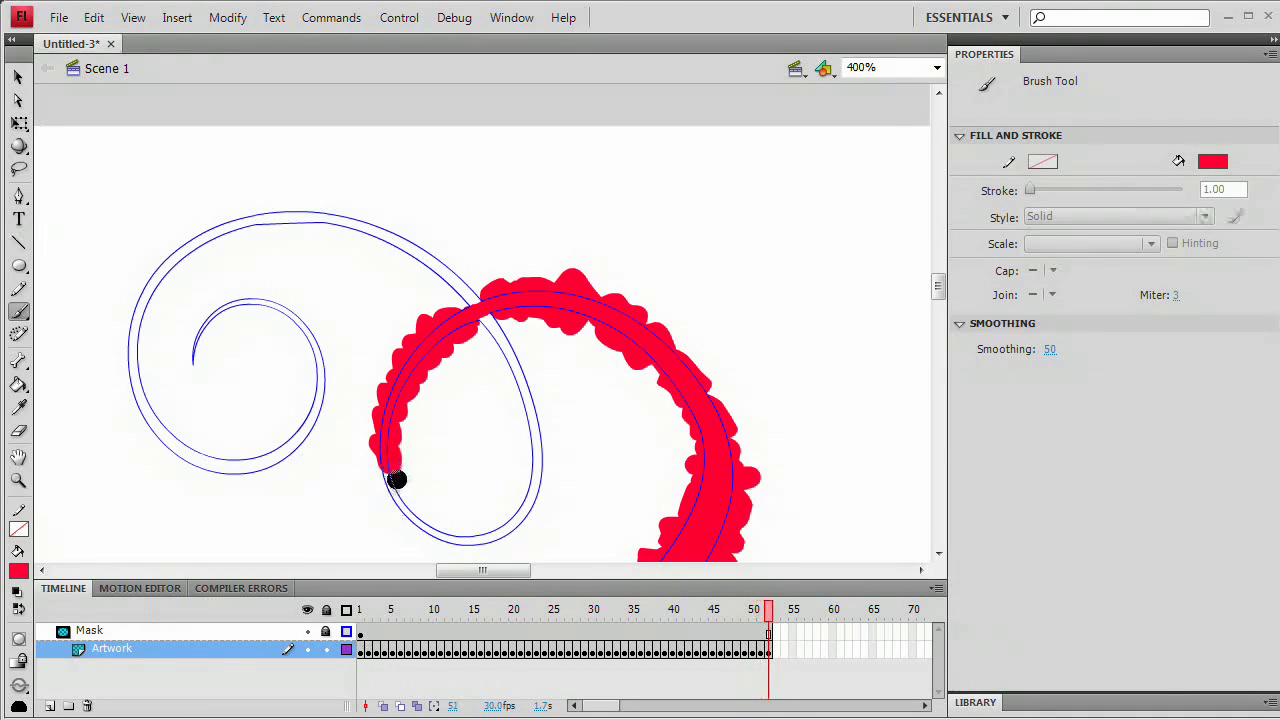
key(F6)
mouse_move(391, 484)
mouse_down()
mouse_move(414, 520)
mouse_move(455, 538)
mouse_move(517, 531)
mouse_move(554, 454)
mouse_up()
key(F6)
key(F6)
key(F6)
key(F6)
key(F6)
key(F6)
key(F6)
key(F6)
key(F6)
mouse_move(528, 413)
mouse_down()
mouse_move(545, 385)
mouse_move(519, 377)
mouse_move(517, 345)
mouse_move(508, 361)
mouse_move(474, 301)
mouse_move(417, 268)
mouse_move(445, 272)
mouse_move(425, 285)
mouse_move(447, 260)
mouse_move(461, 279)
mouse_move(389, 241)
mouse_move(357, 241)
mouse_move(383, 233)
mouse_move(323, 242)
mouse_move(341, 223)
mouse_move(268, 228)
mouse_move(260, 210)
mouse_move(284, 245)
mouse_move(263, 215)
mouse_move(217, 259)
mouse_move(242, 229)
mouse_move(199, 259)
mouse_move(193, 243)
mouse_move(157, 310)
mouse_move(147, 299)
mouse_move(145, 339)
mouse_move(137, 315)
mouse_move(143, 417)
mouse_move(189, 440)
mouse_move(203, 466)
mouse_move(257, 477)
mouse_move(295, 445)
mouse_move(314, 363)
mouse_move(306, 318)
mouse_move(225, 300)
mouse_move(206, 309)
mouse_move(192, 365)
mouse_up()
key(F6)
key(F6)
key(F6)
key(F6)
key(F6)
key(F6)
key(F6)
key(F6)
key(F6)
key(F6)
key(F6)
key(F6)
key(F6)
key(F6)
key(F6)
key(F6)
key(F6)
key(F6)
key(F6)
key(F6)
key(F6)
key(F6)
key(F6)
key(F6)
key(F6)
key(F6)
key(F6)
key(F6)
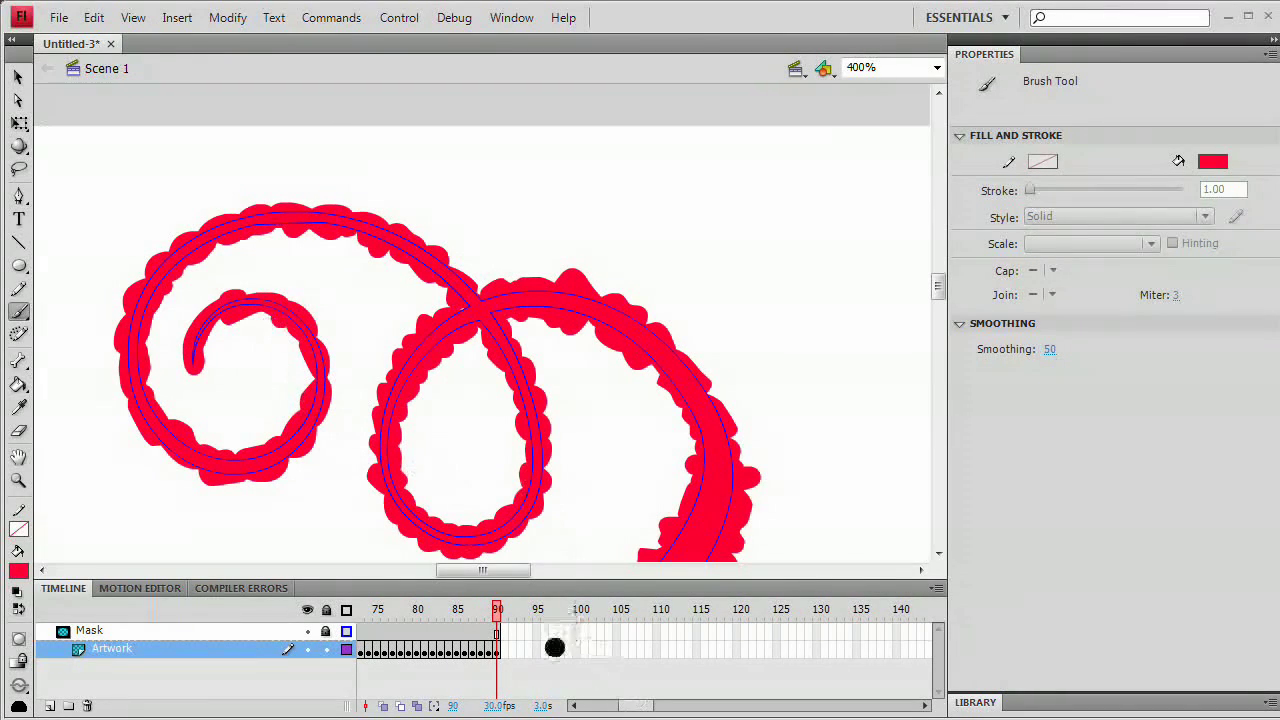
Reset the view to 100%, return to frame 1, and lock the Artwork layer to reveal the masked vine
key(ctrl+minus)
key(ctrl+minus)
key(ctrl+minus)
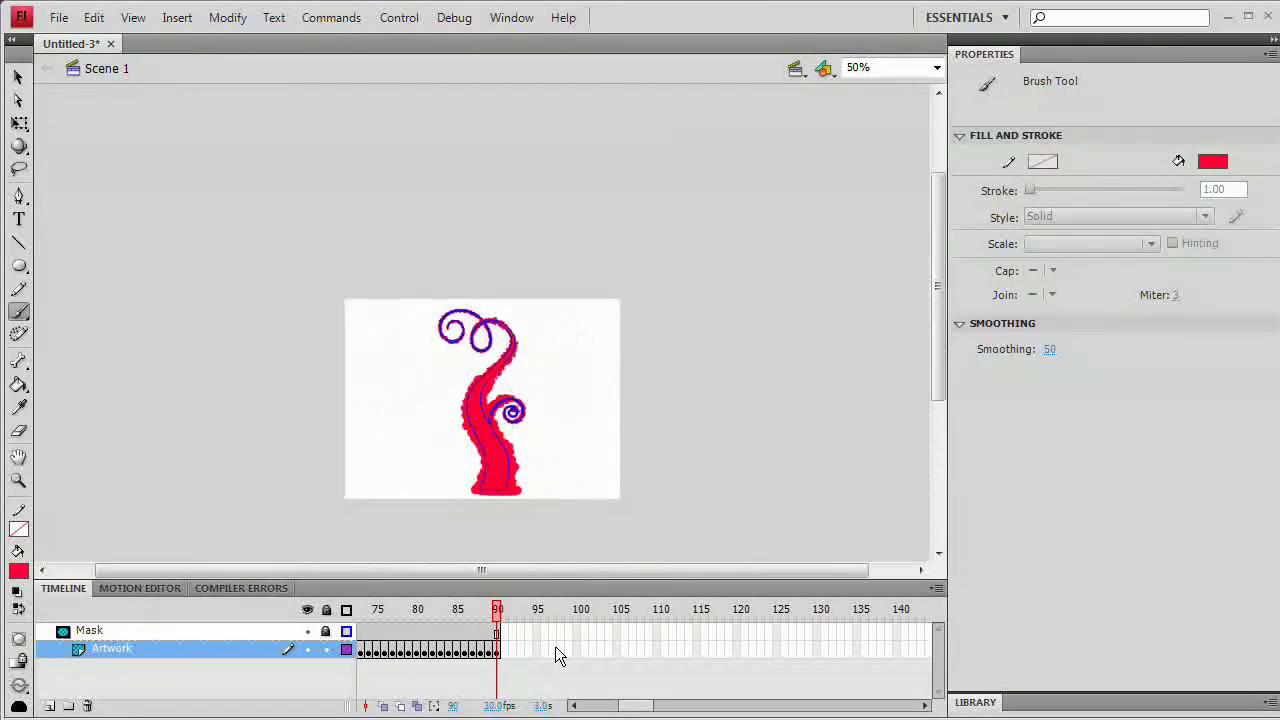
drag(488, 519, 503, 434)
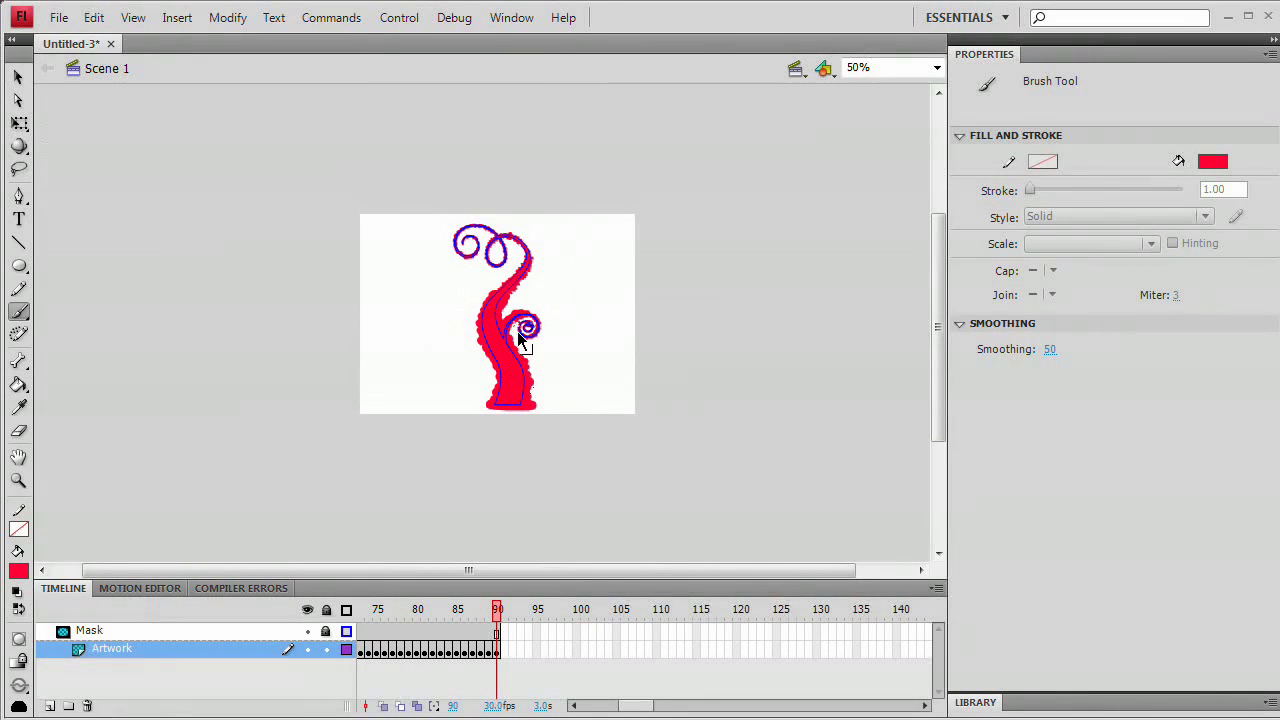
key(ctrl+equal)
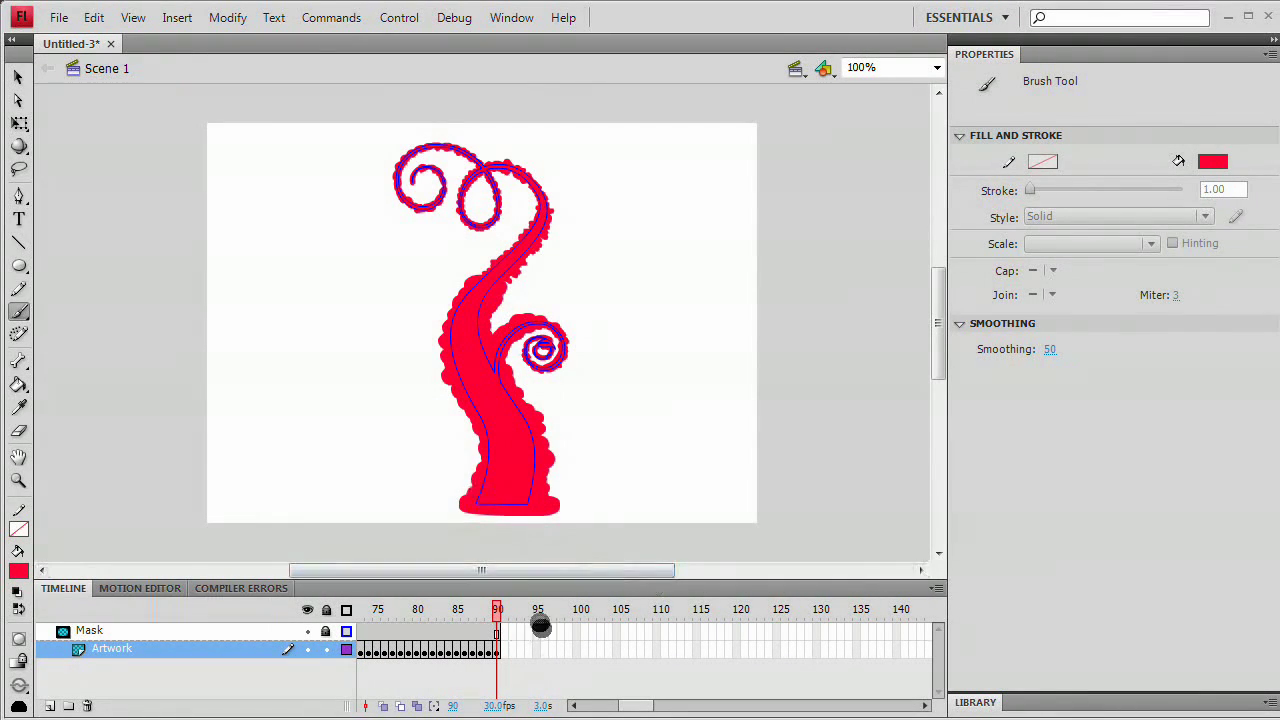
key(Home)
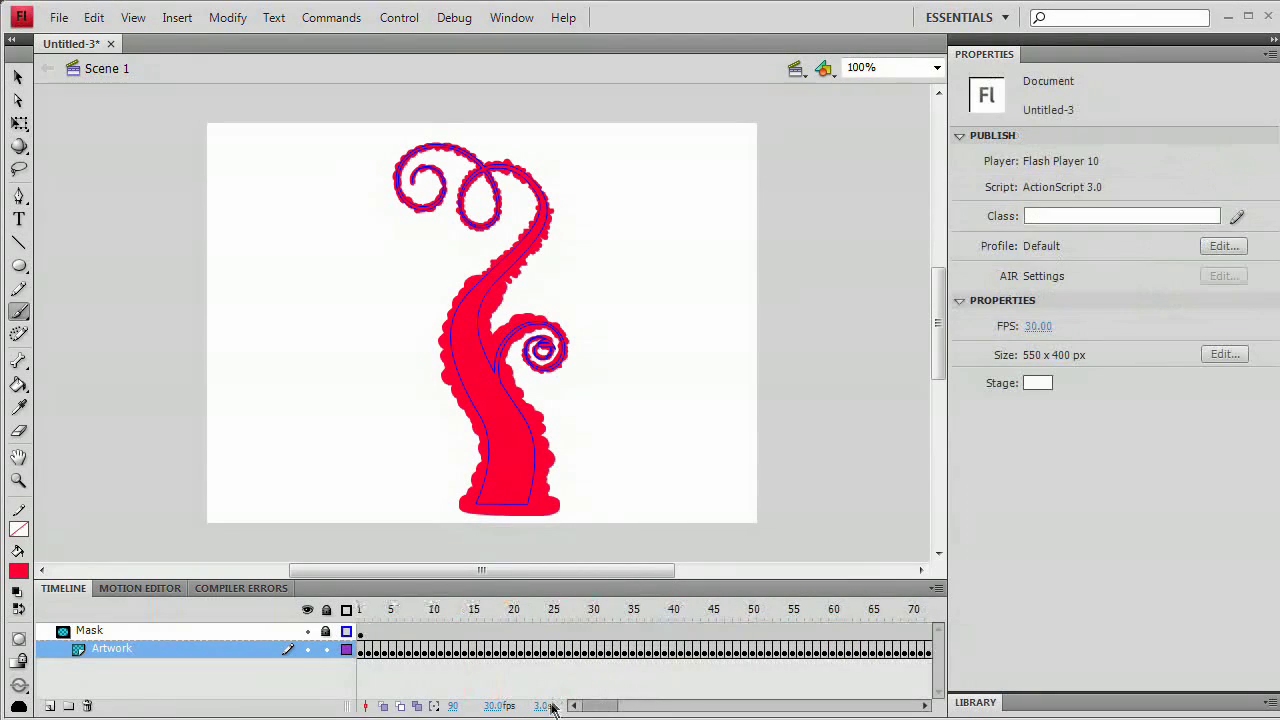
click(327, 650)
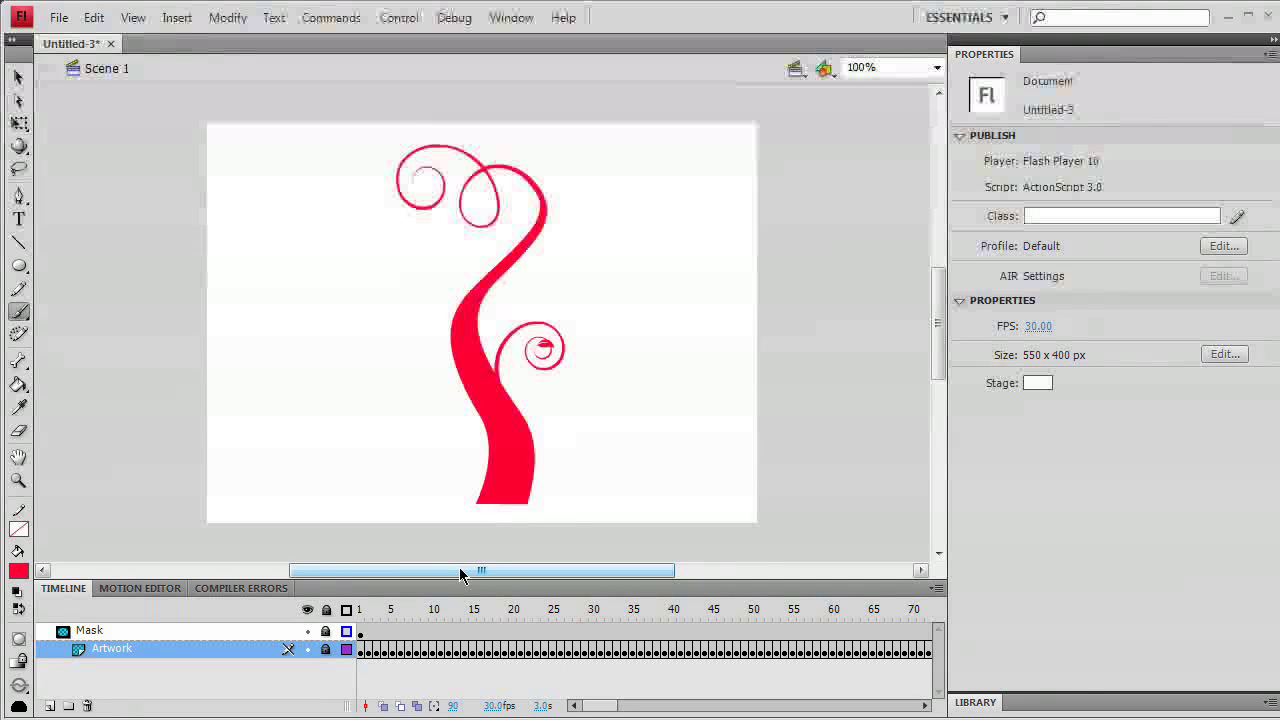
Test the movie with Ctrl+Enter to play Untitled-3.swf
key(ctrl+Return)
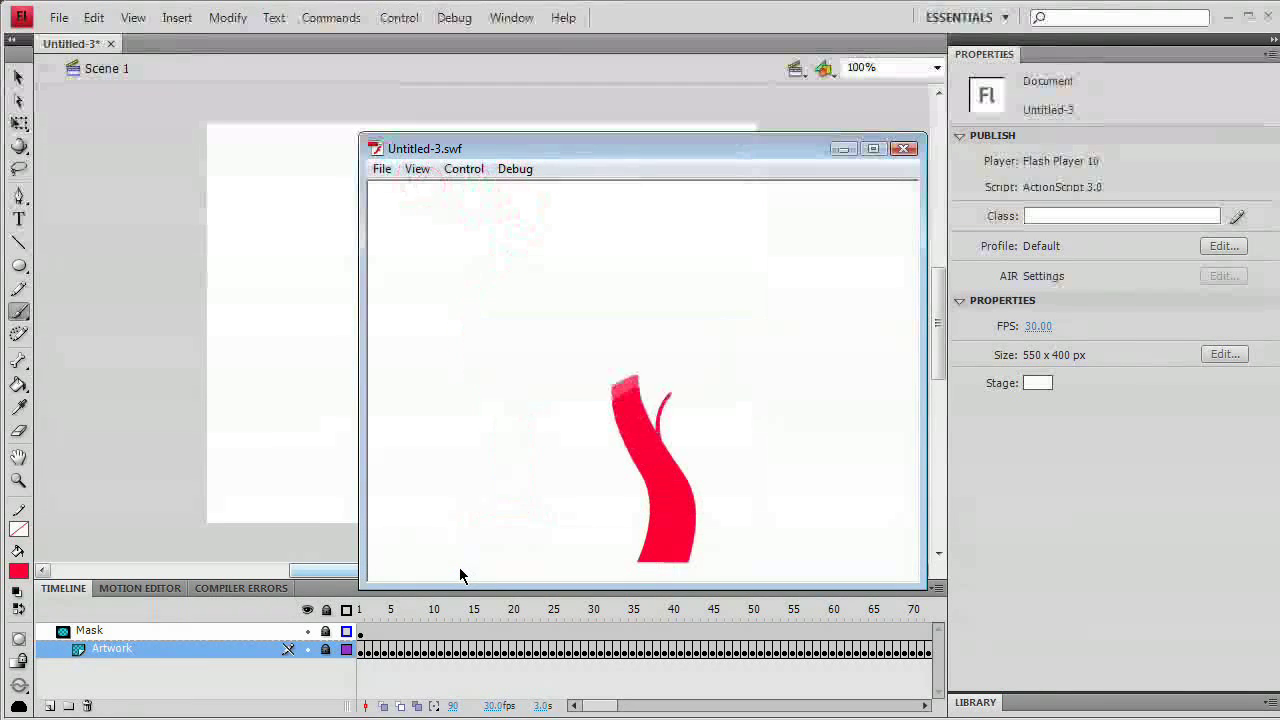